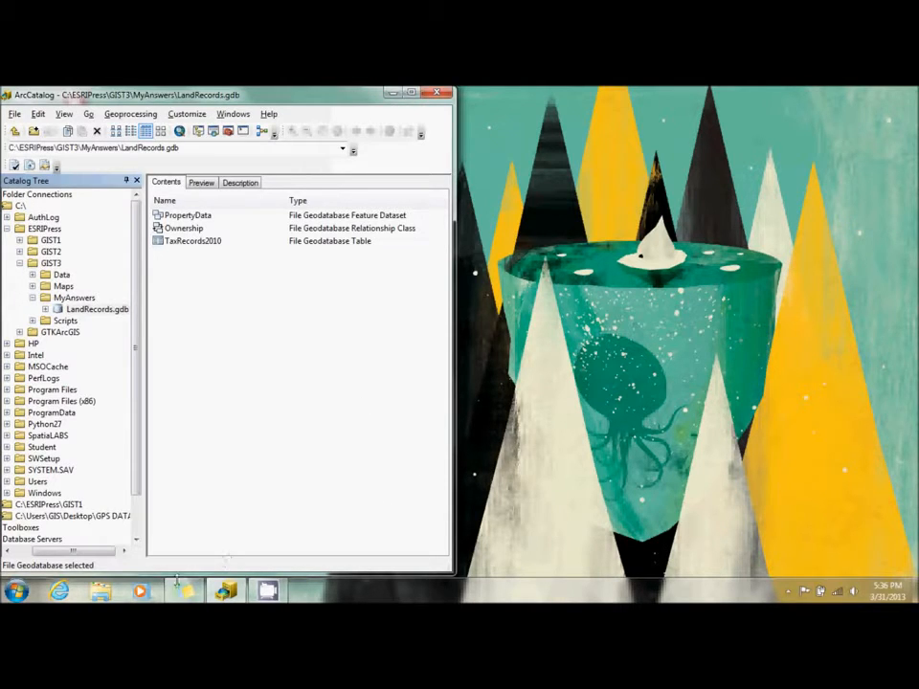
Step: Open the Tutorial 1-2 GDB Design workbook from C:\ESRIPress\GIST3\Data in Excel
left_click(98, 592)
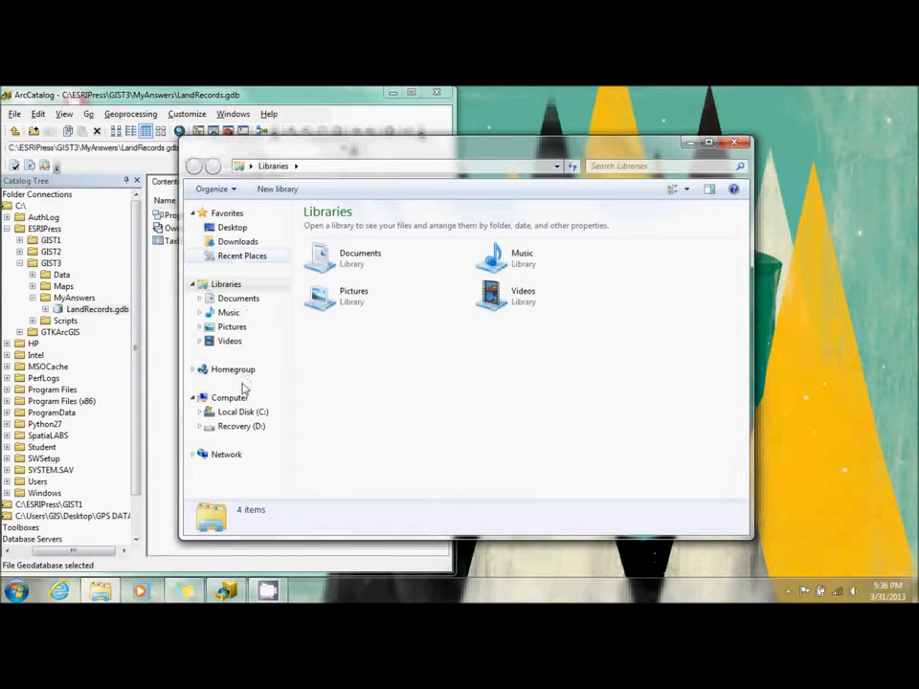
left_click(237, 413)
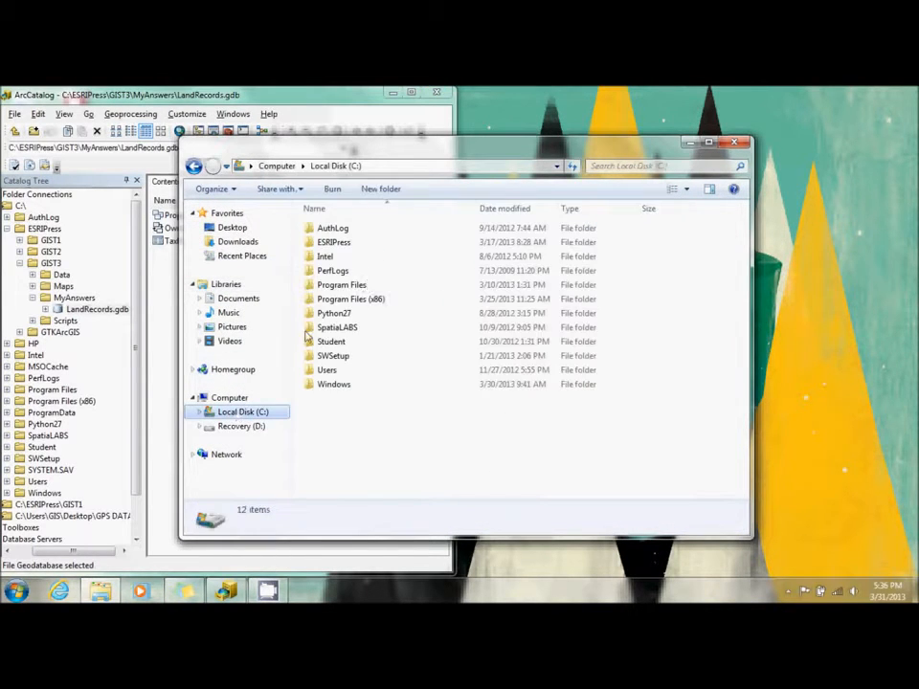
double_click(333, 242)
double_click(332, 258)
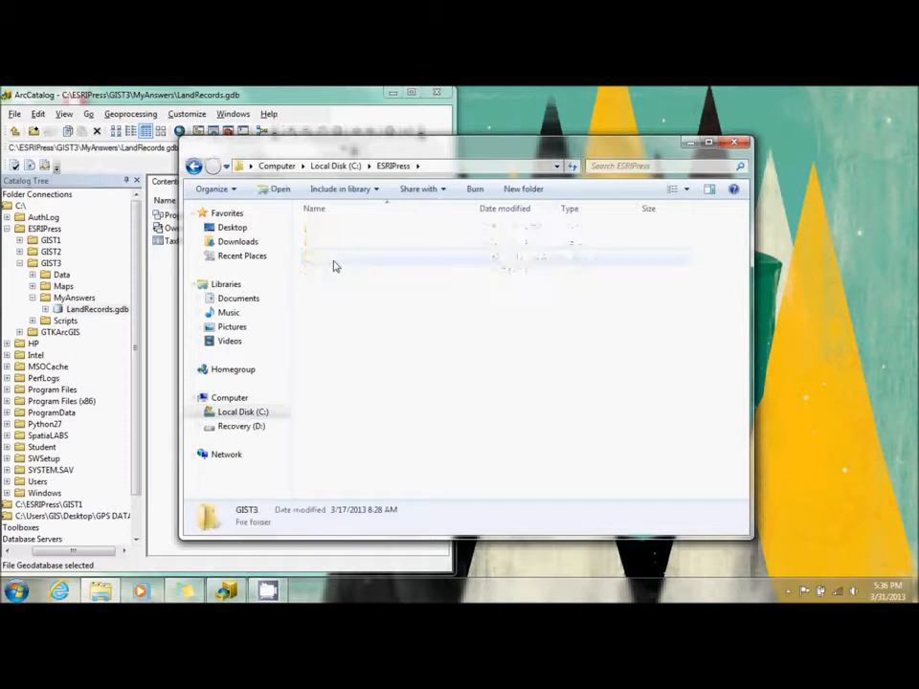
double_click(326, 230)
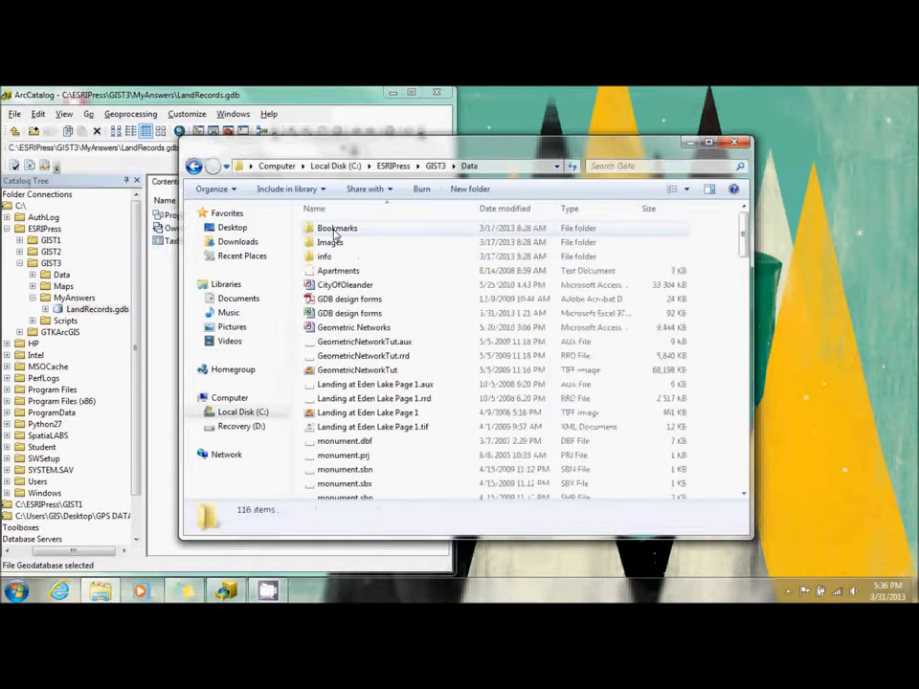
scroll(509, 325, "down", 20)
scroll(509, 326, "down", 15)
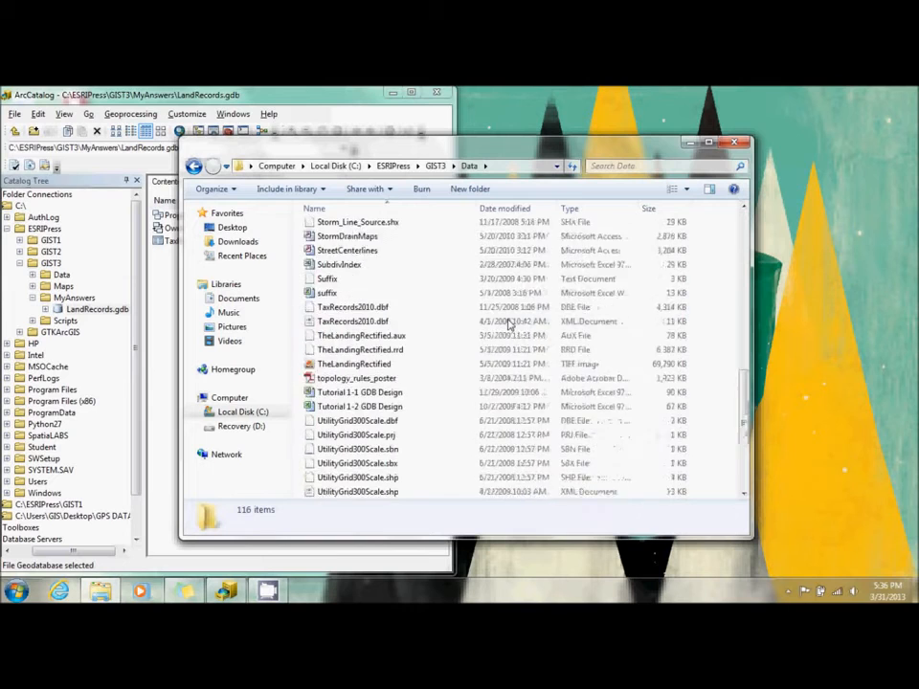
scroll(508, 325, "up", 1)
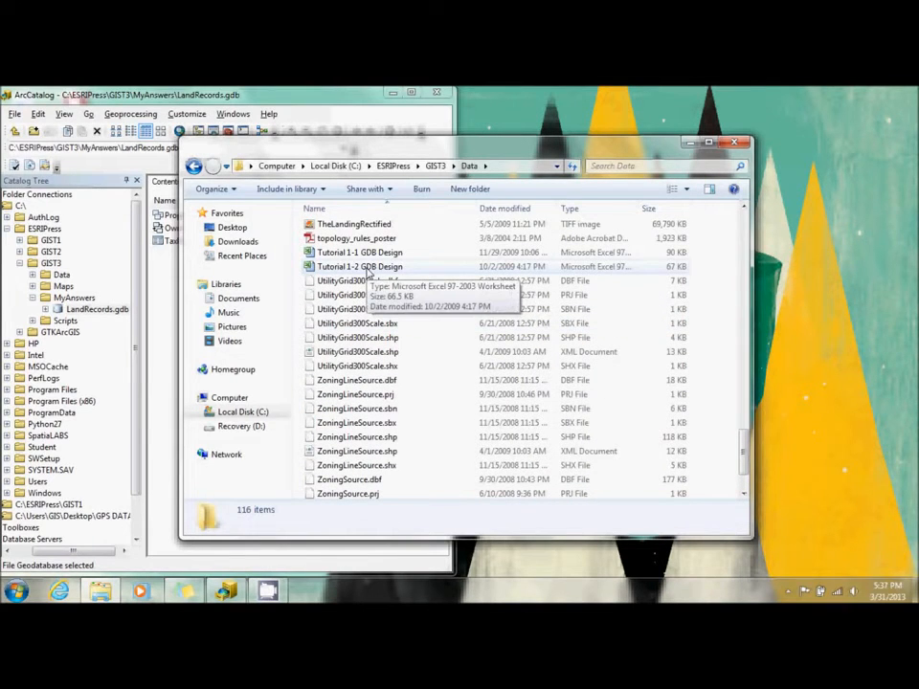
double_click(368, 268)
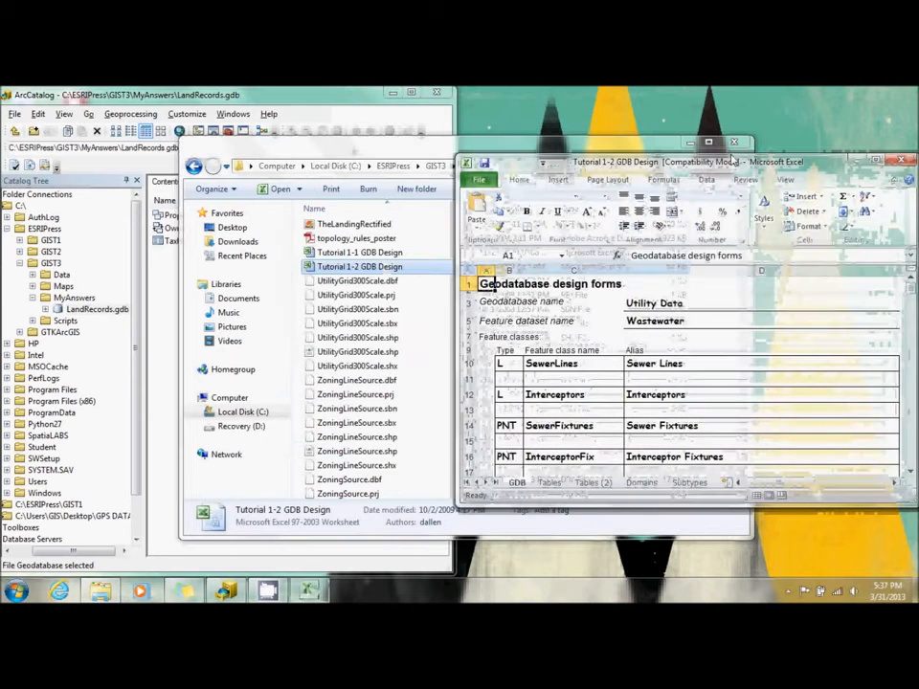
Step: Close the file browser, place the workbook window beside ArcCatalog at full height and set the sheet zoom to 80%
left_click(734, 143)
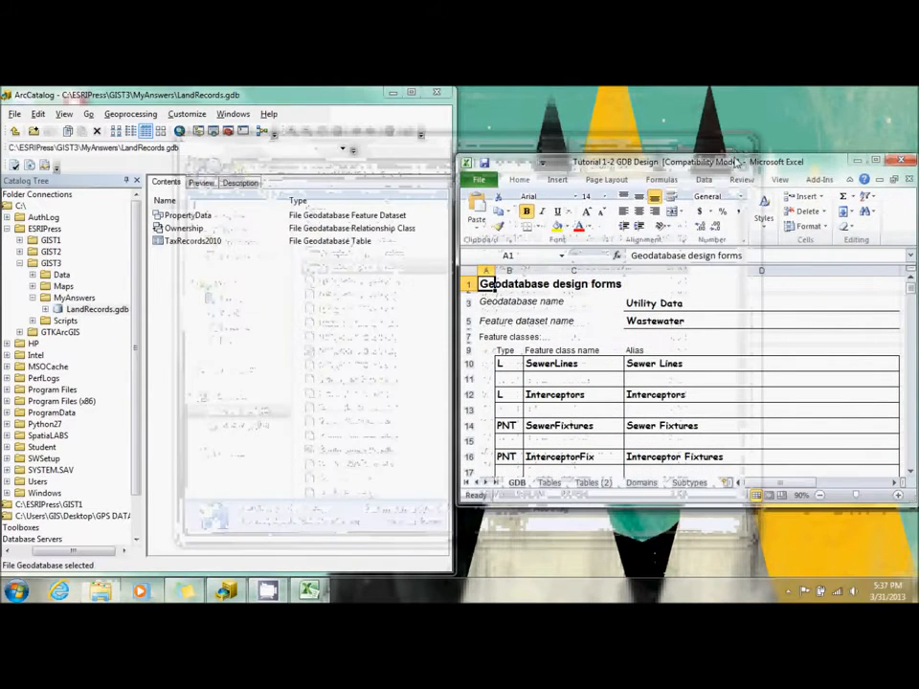
left_click_drag(738, 162, 733, 88)
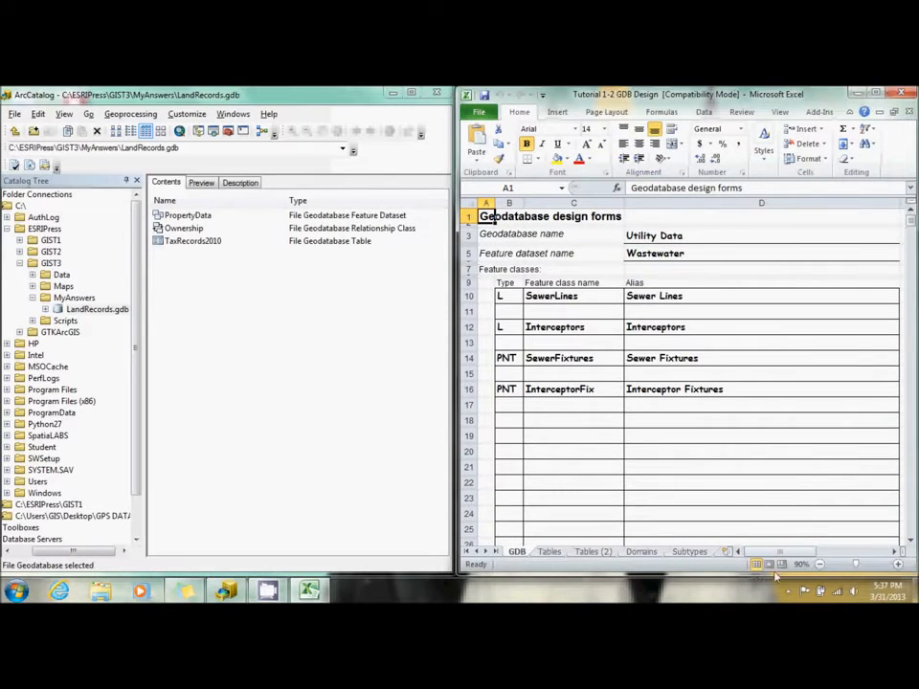
left_click(820, 565)
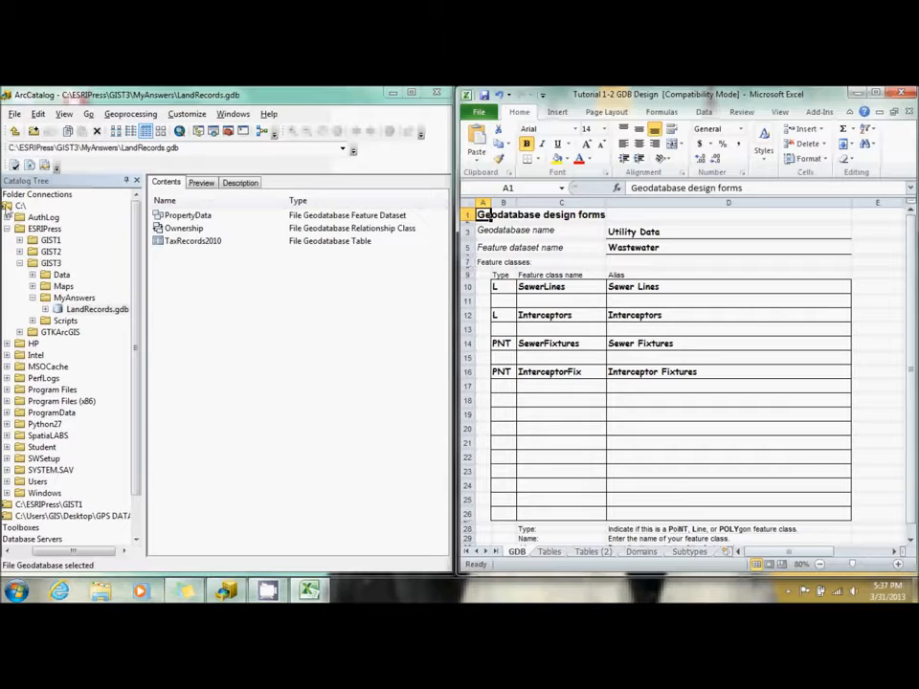
Step: Create a file geodatabase named UtilityData in the MyAnswers folder
right_click(71, 300)
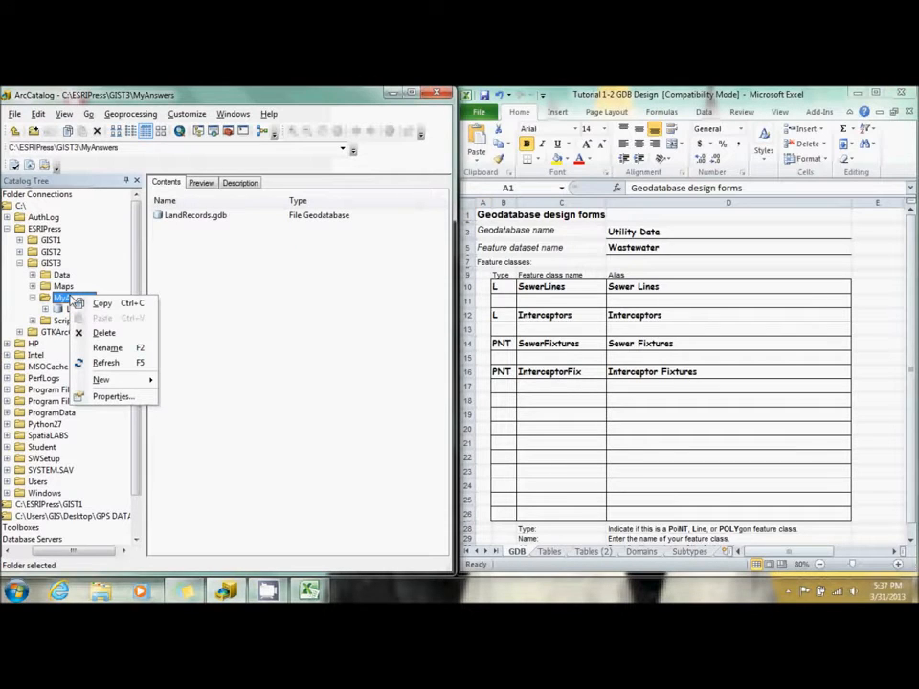
mouse_move(113, 382)
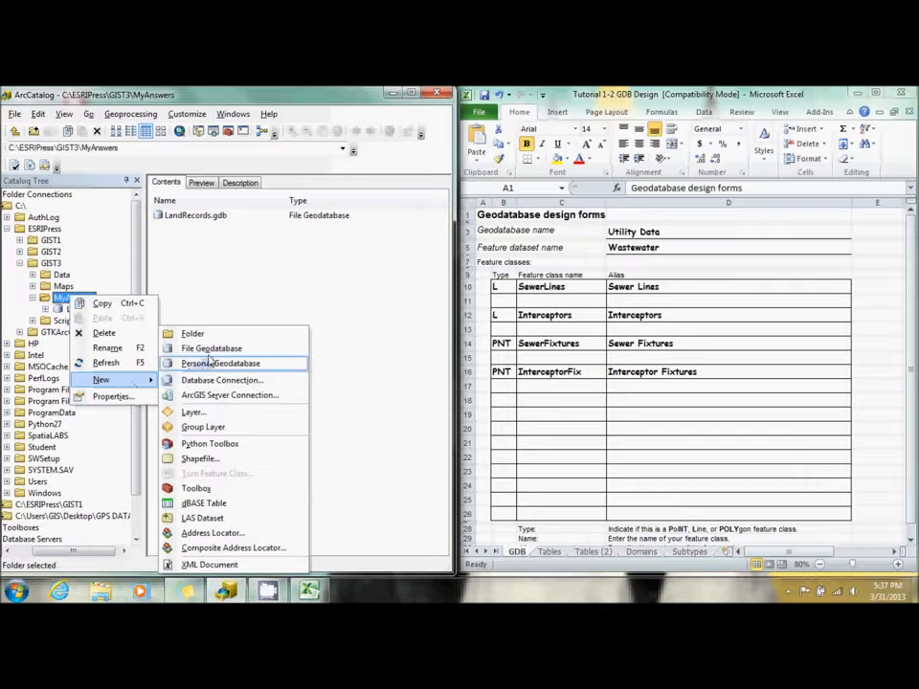
left_click(212, 349)
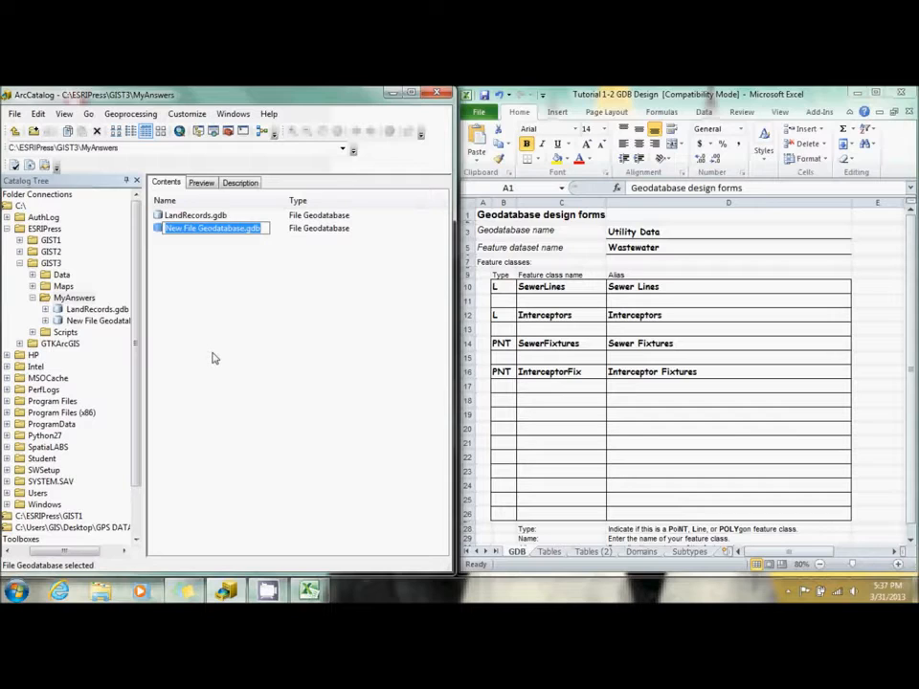
type("Util")
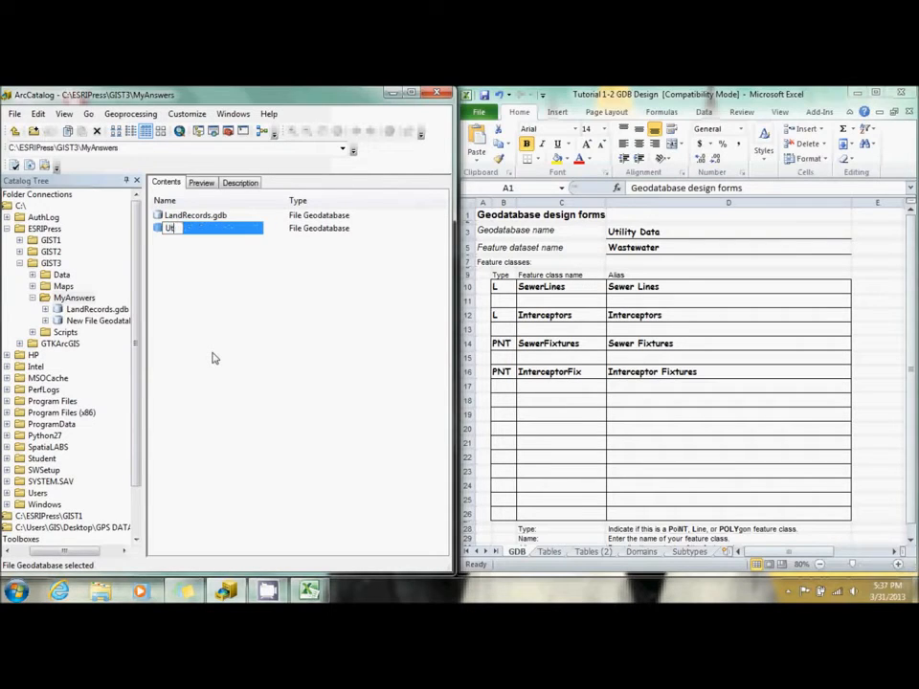
type("ityData")
key("Return")
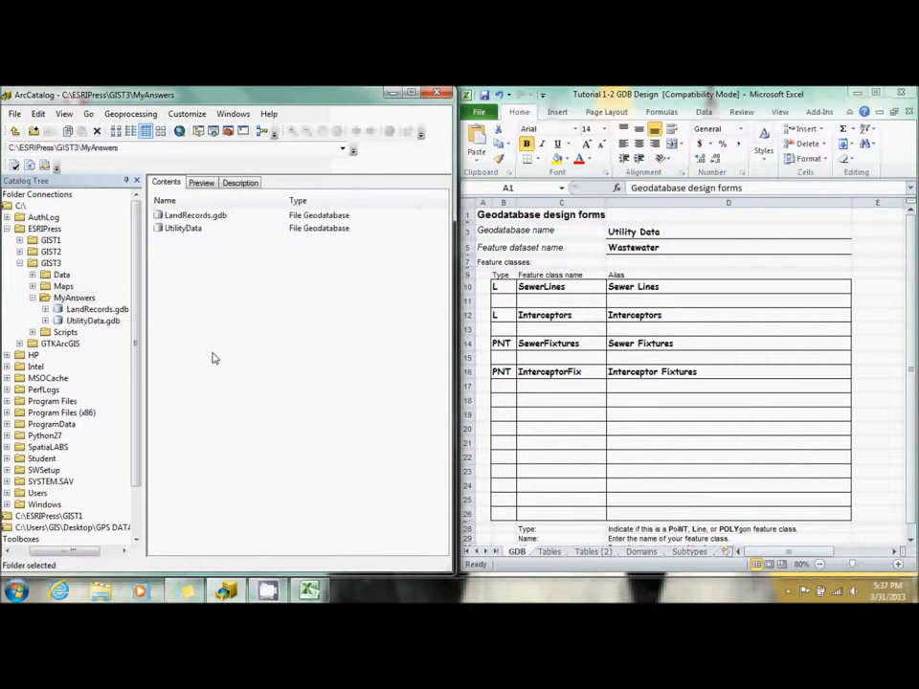
Step: Start a new feature dataset named Wastewater in UtilityData.gdb and continue to its XY coordinate system
right_click(92, 324)
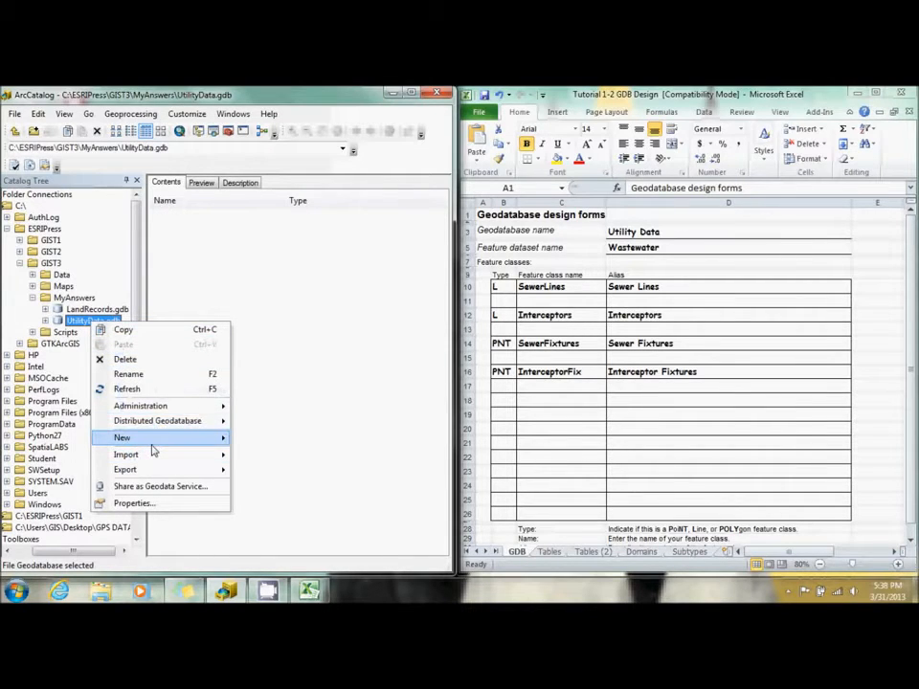
mouse_move(173, 440)
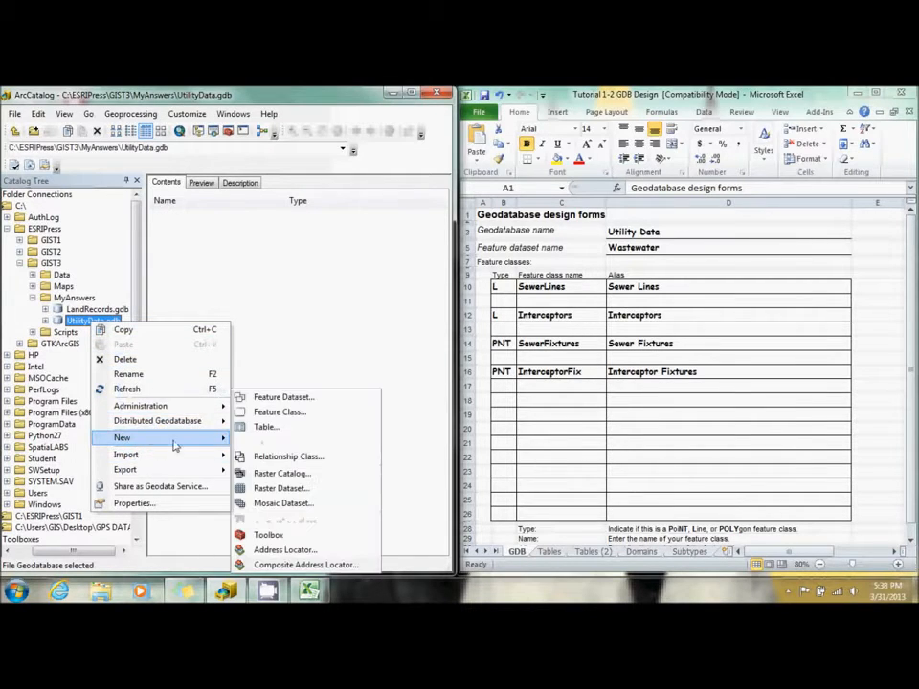
left_click(285, 399)
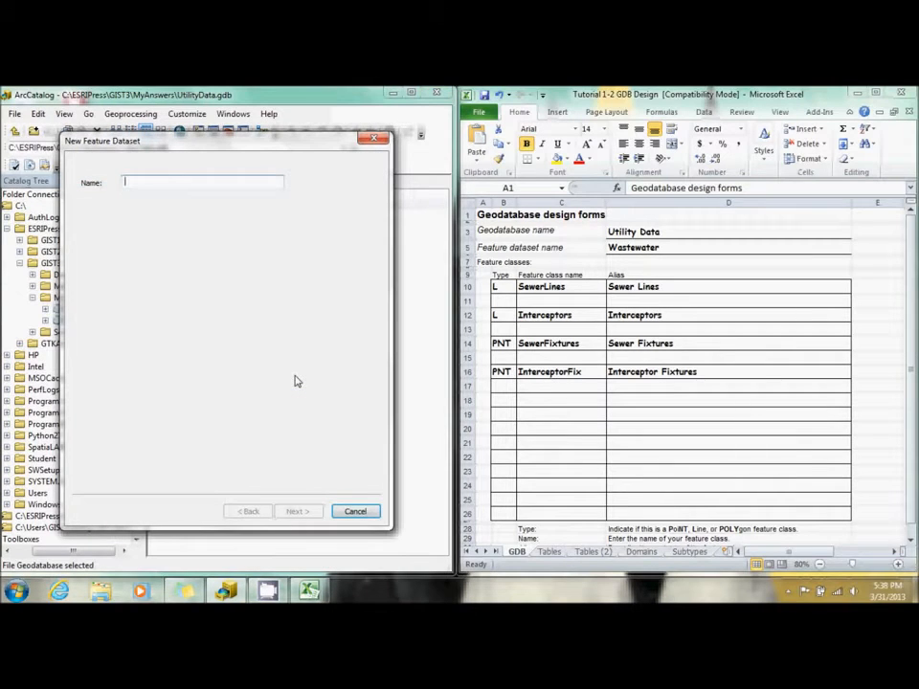
type("Wastewater")
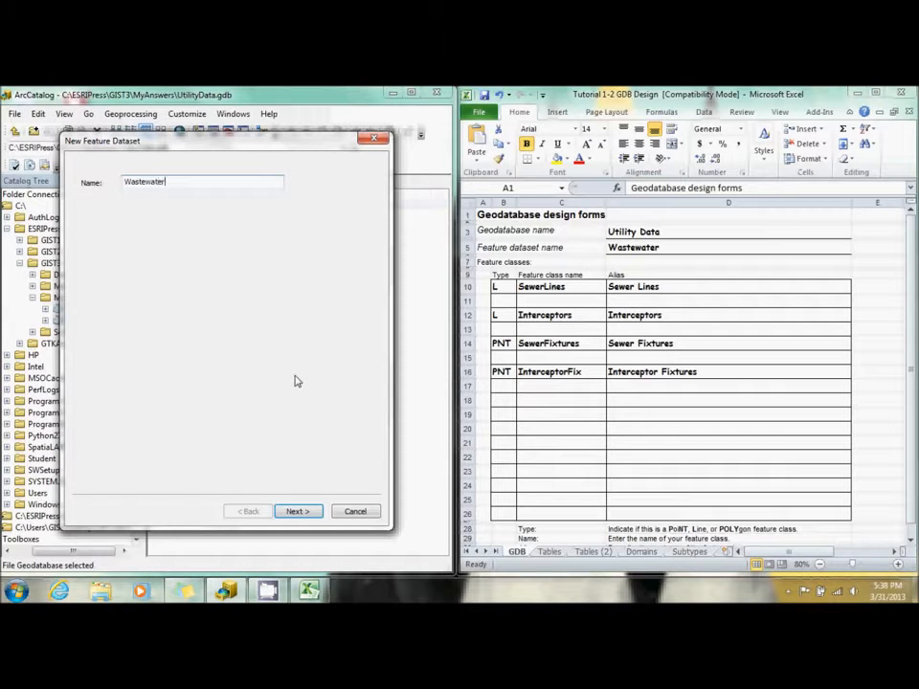
left_click(294, 512)
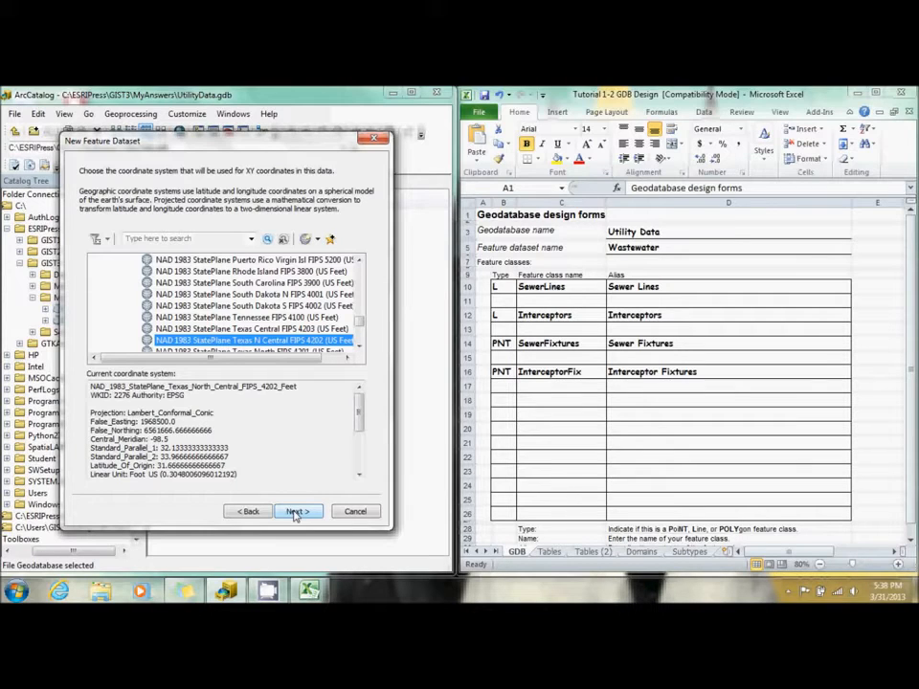
Step: Choose NAD 1983 StatePlane Texas N Central FIPS 4202 (US Feet), leave the vertical coordinate system unset and finish the Wastewater dataset
left_click_drag(360, 323, 363, 279)
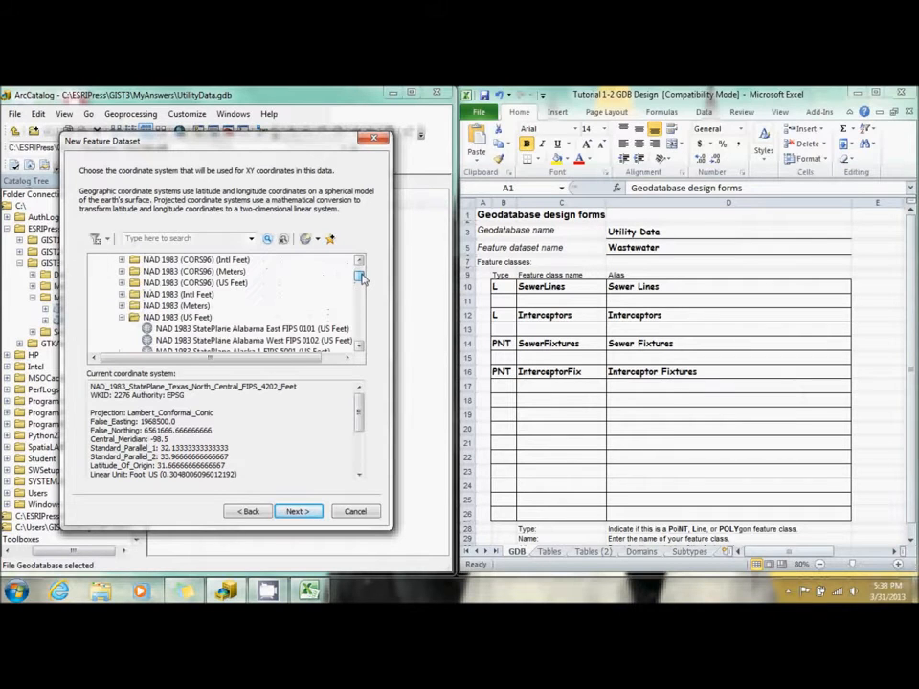
left_click_drag(364, 278, 361, 324)
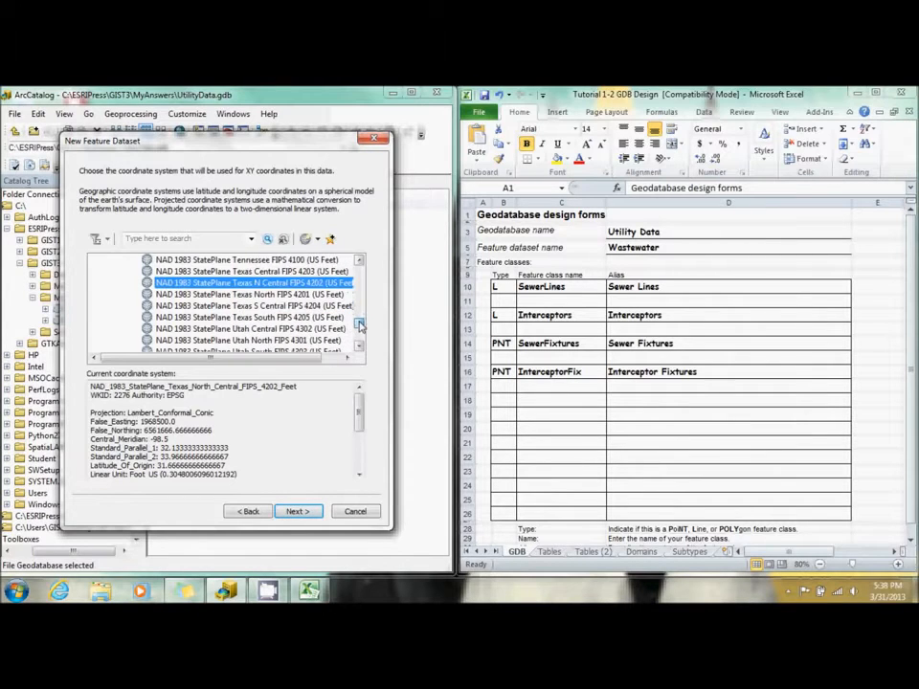
left_click(278, 287)
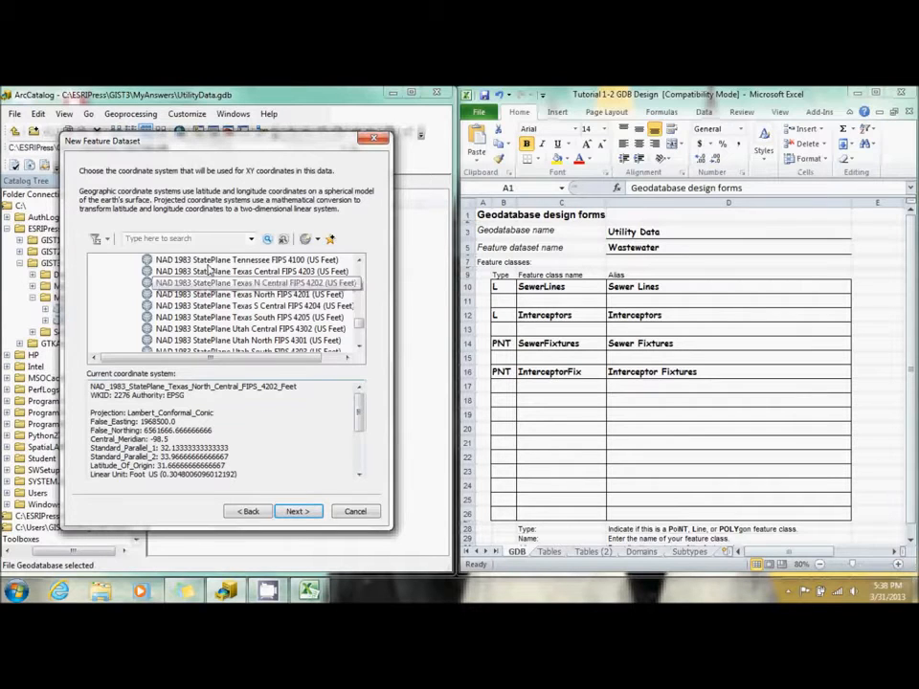
left_click(296, 511)
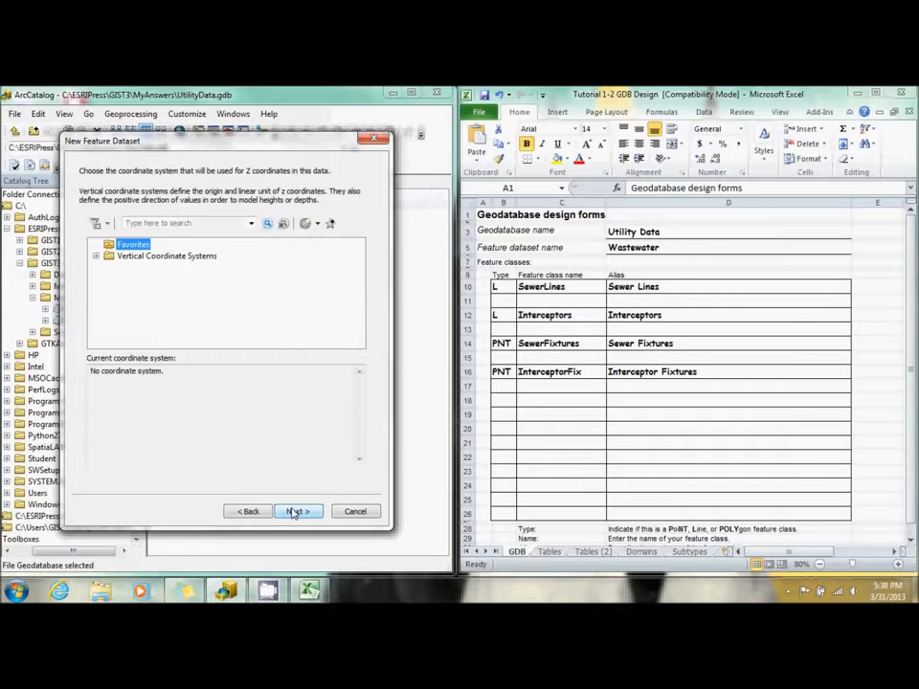
left_click(296, 511)
left_click(294, 512)
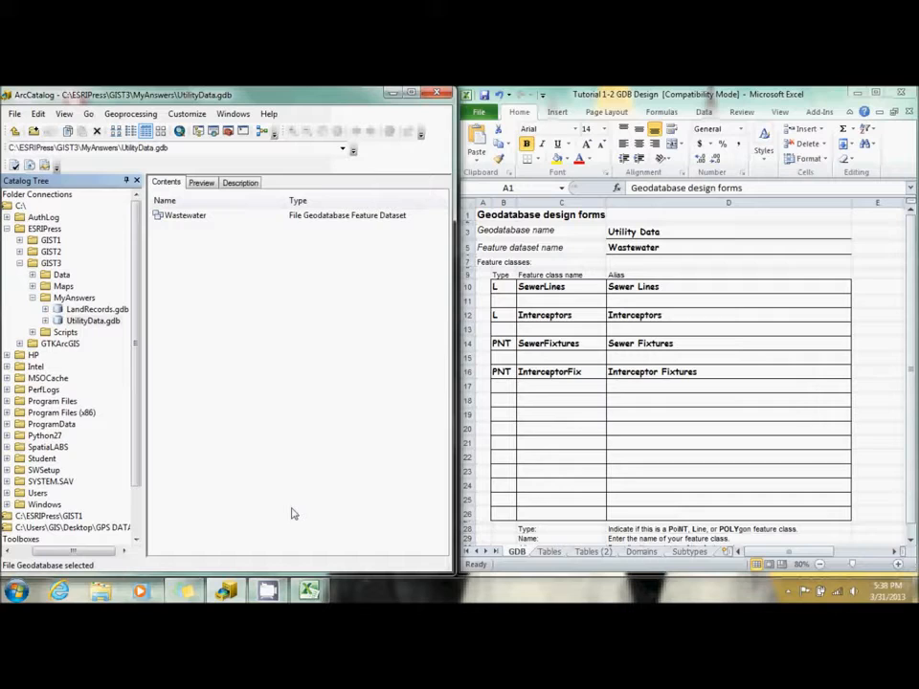
Step: Start a new feature class in the Wastewater dataset with the name SewerLines and the alias Sewer Lines
left_click(45, 321)
right_click(98, 333)
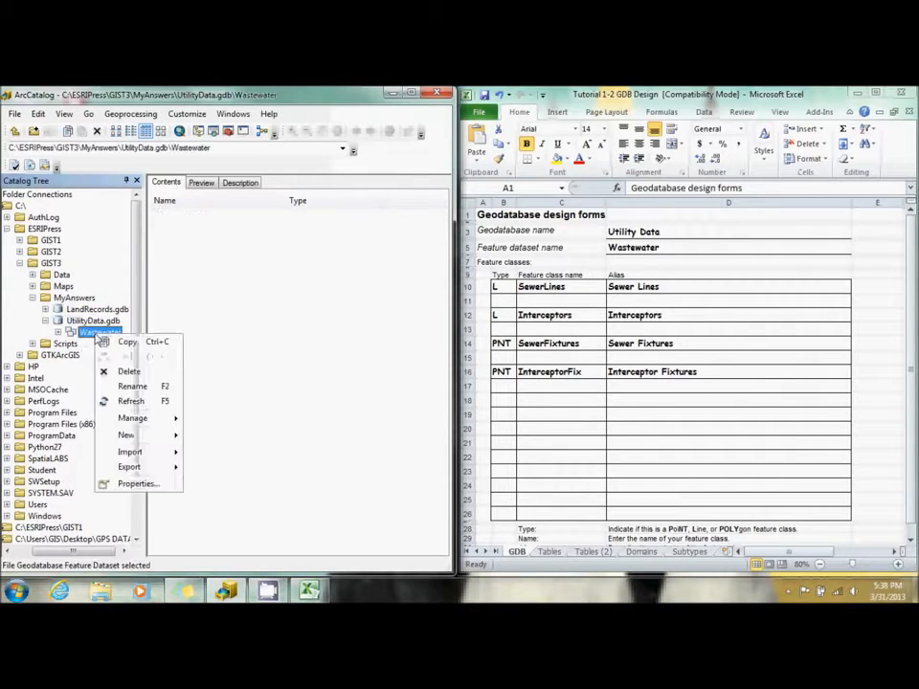
mouse_move(148, 437)
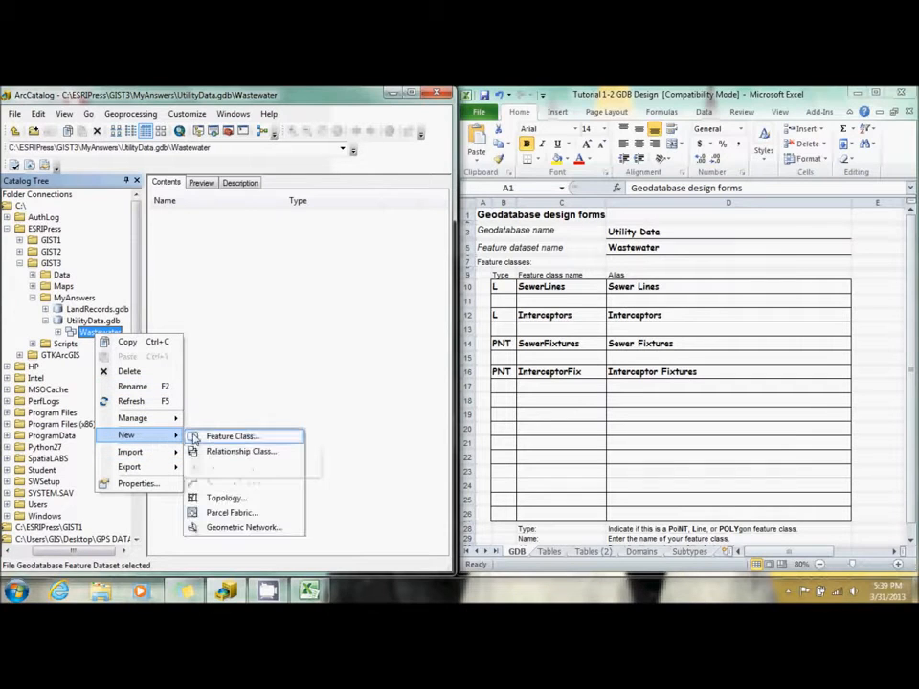
left_click(225, 436)
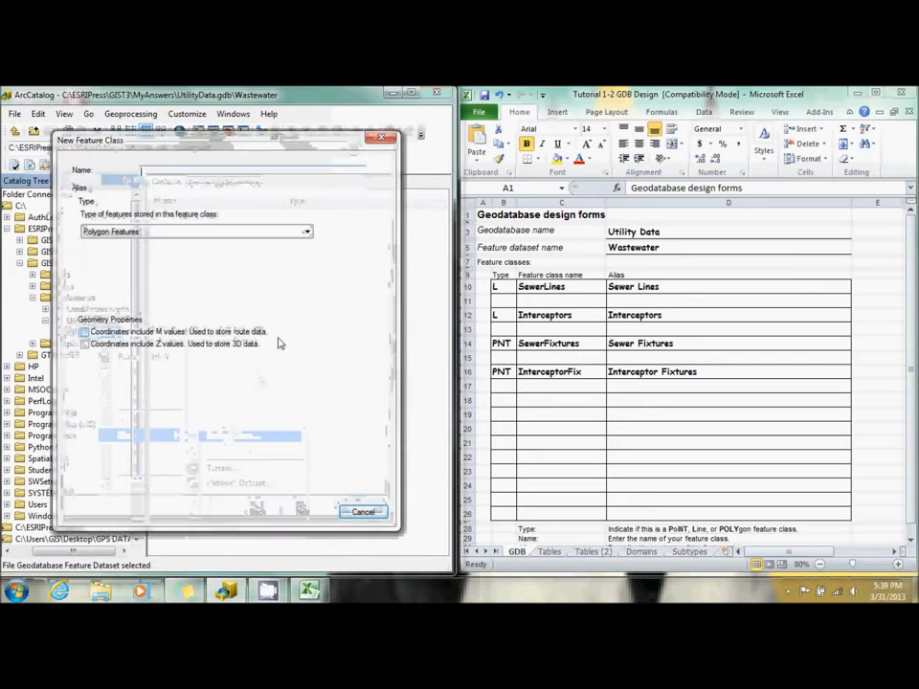
type("Sewer")
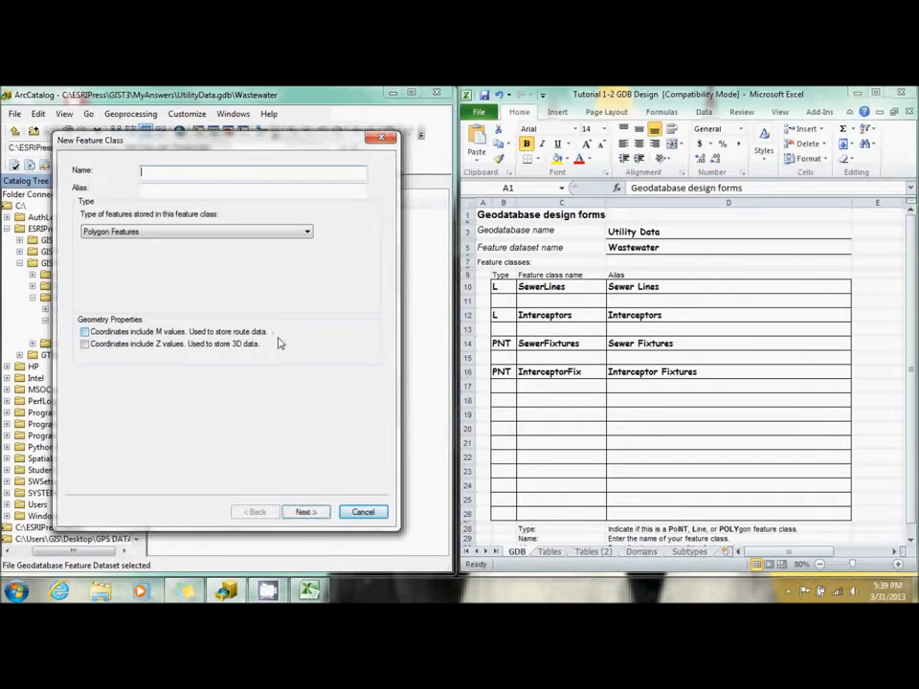
type("Lines")
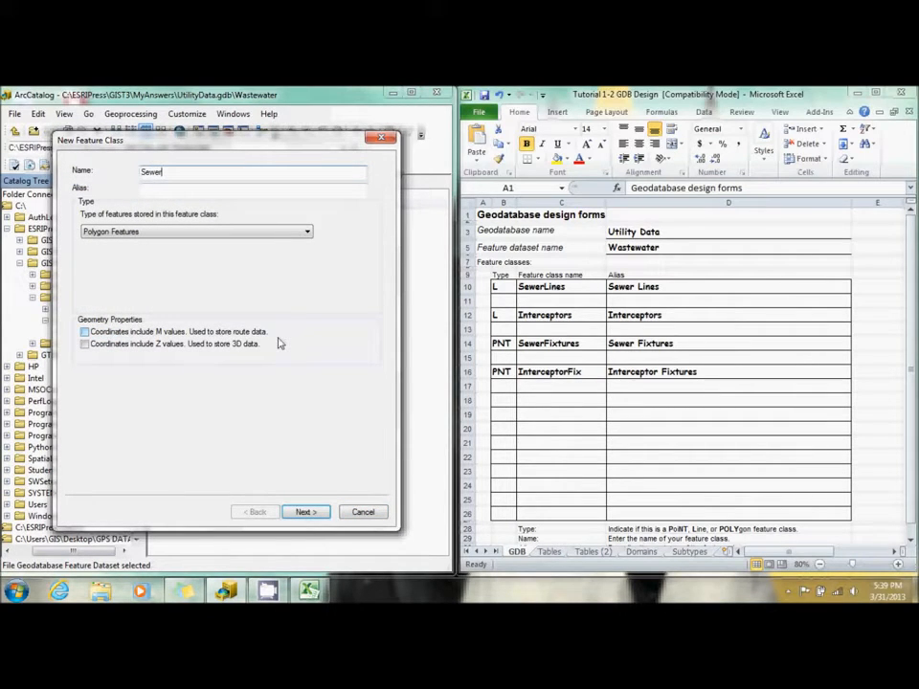
key("Tab")
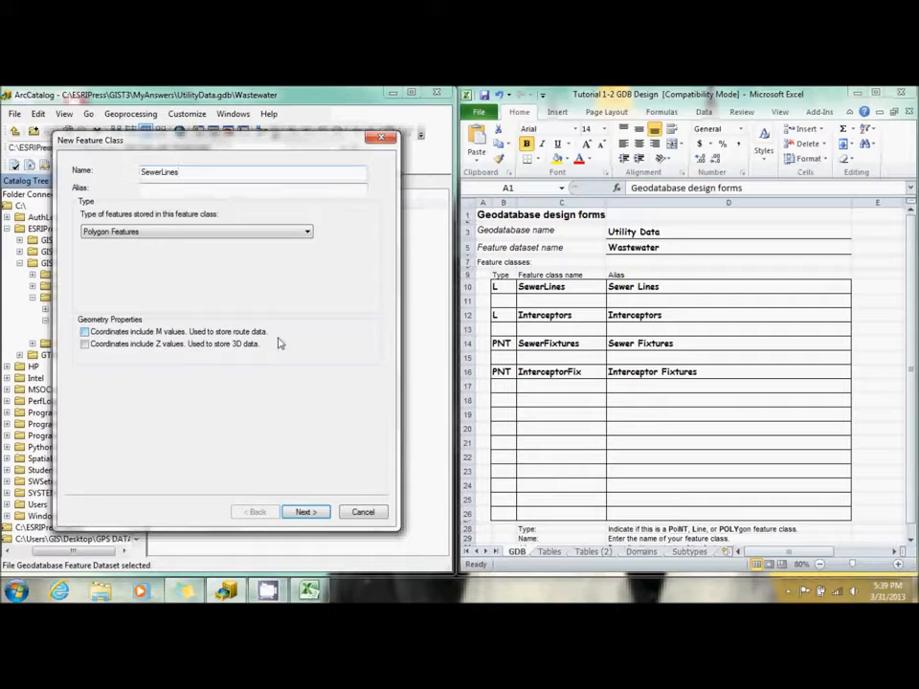
type("Sewer Lines")
Step: Set the feature class type to Line Features and continue to the field definitions
left_click(278, 232)
left_click(263, 251)
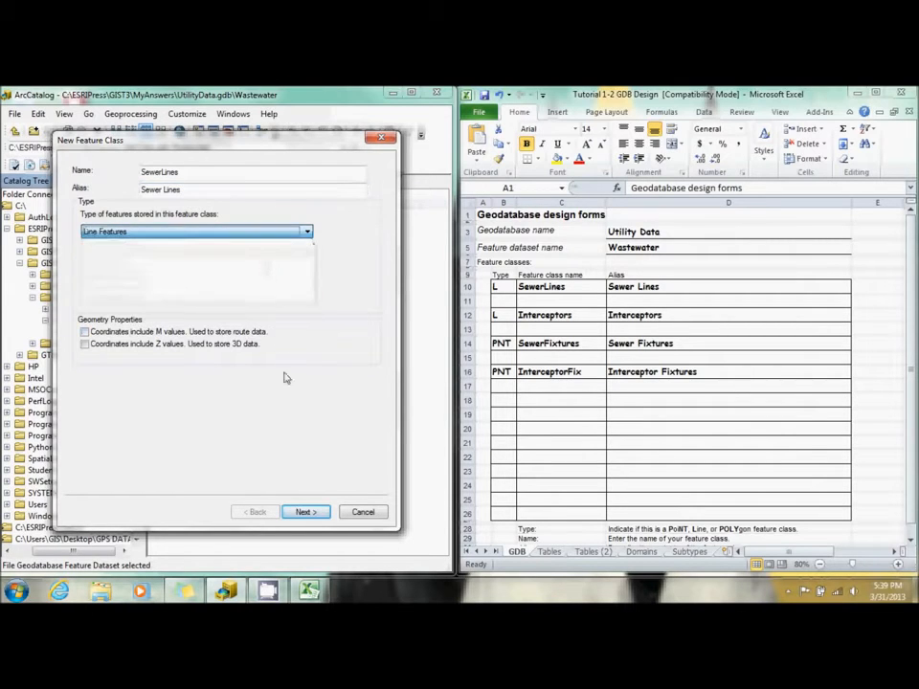
left_click(304, 513)
left_click(304, 513)
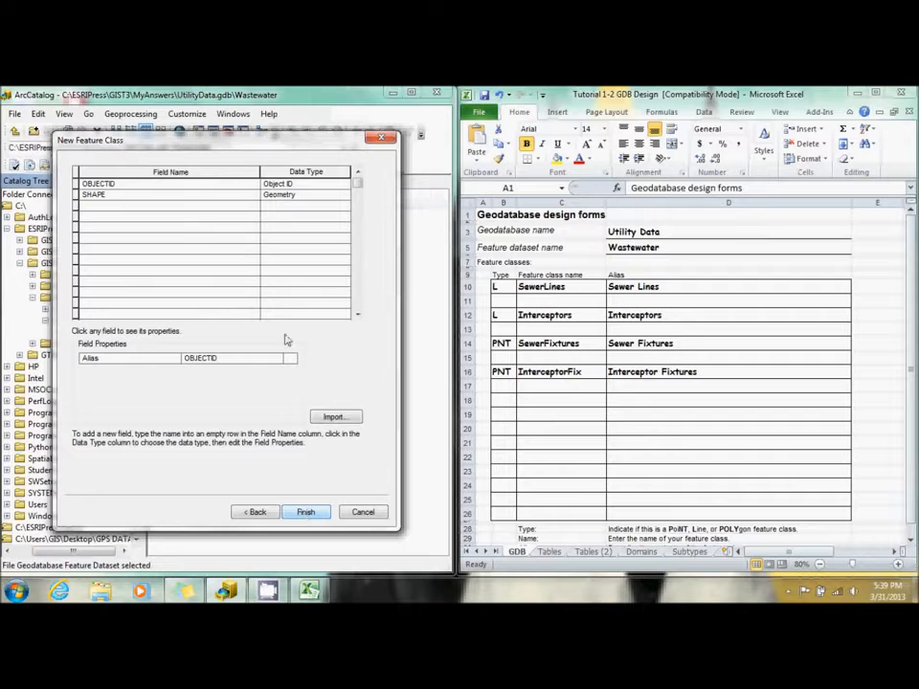
Step: Show the Tables worksheet of the design workbook and add a Short Integer field named PipeSize with the alias Pipe Size to SewerLines
left_click(551, 552)
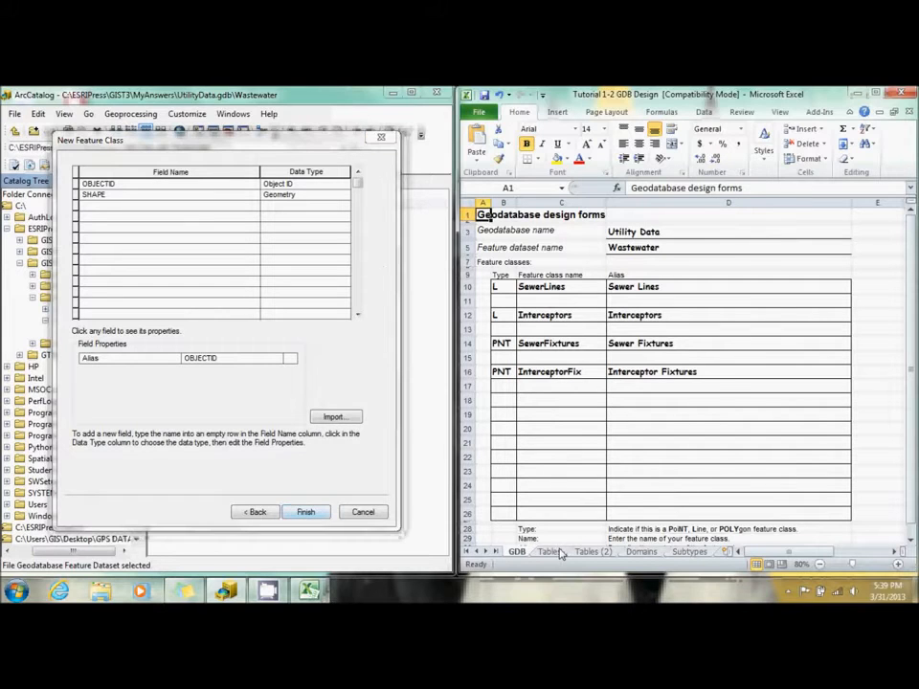
left_click(551, 552)
left_click(189, 206)
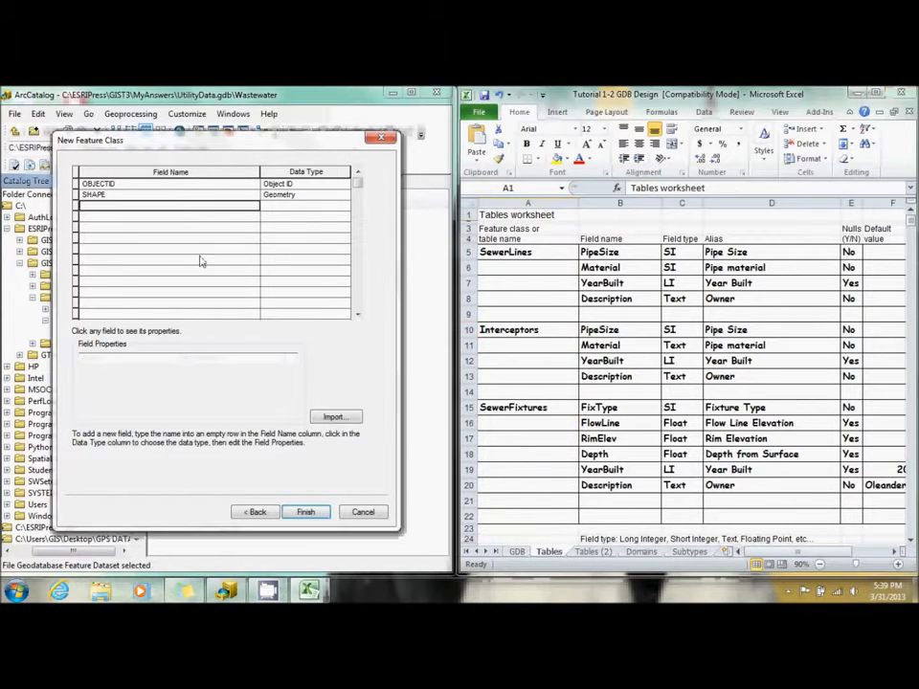
type("Pipe")
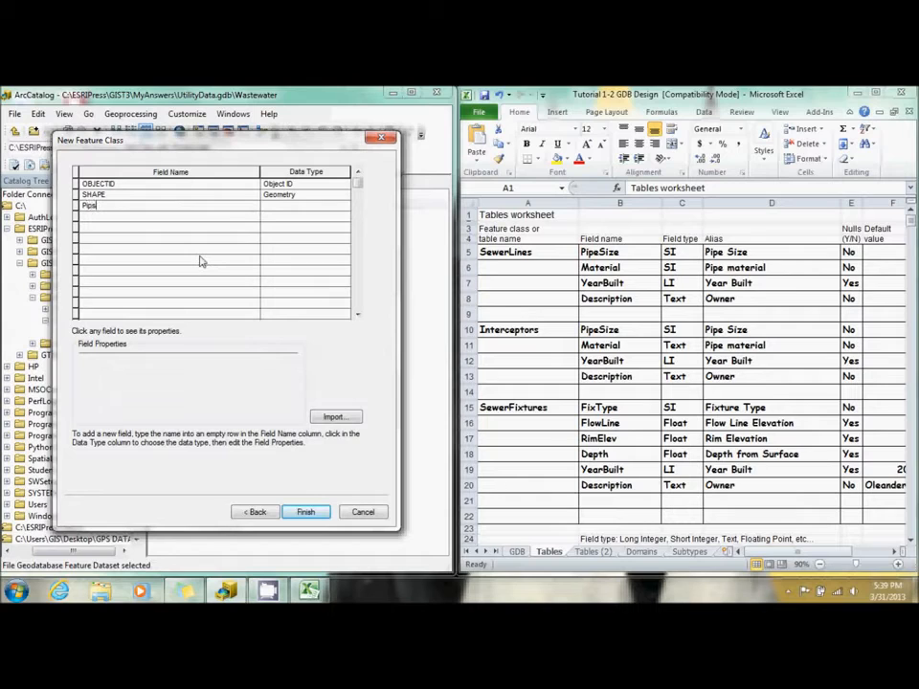
type("Size")
key("Tab")
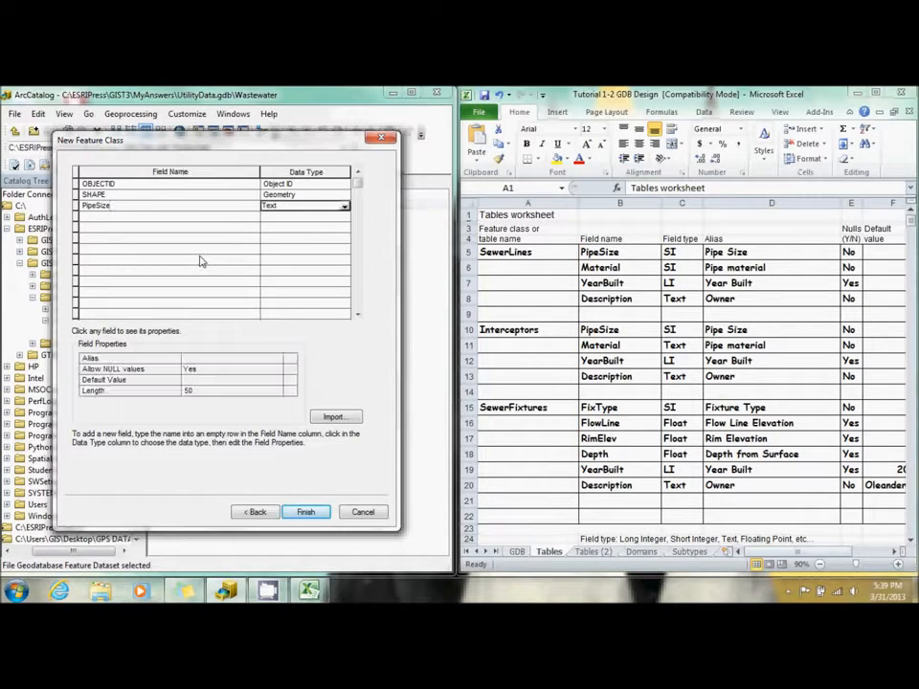
left_click(343, 206)
scroll(303, 221, "up", 1)
left_click(297, 214)
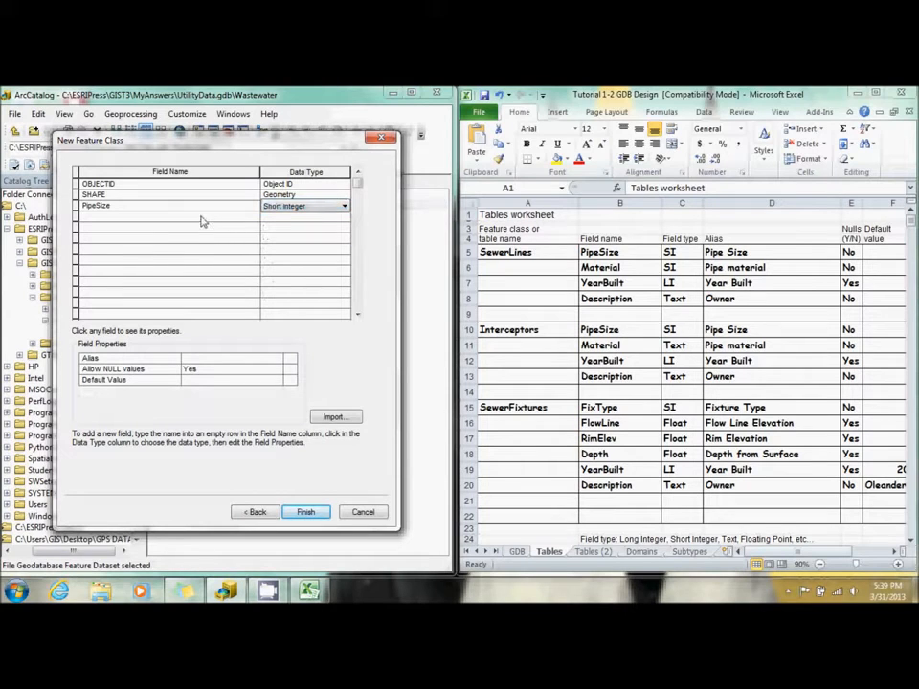
left_click(200, 361)
type("Pi")
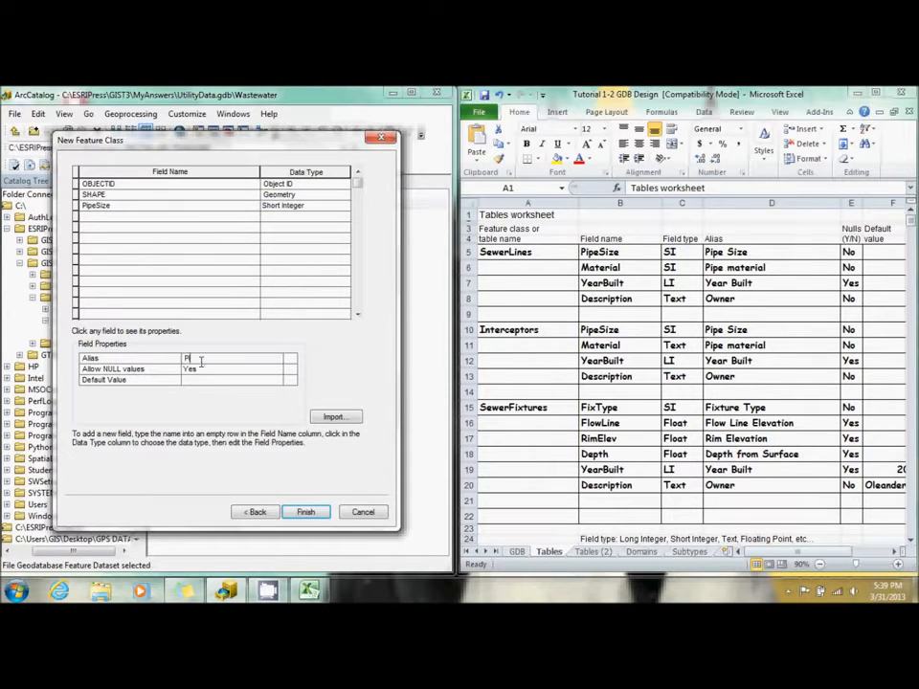
type("pe Size")
Step: Add a Short Integer field named Material with the alias Pipe Material and set Allow NULL values to No
left_click(167, 219)
type("Material")
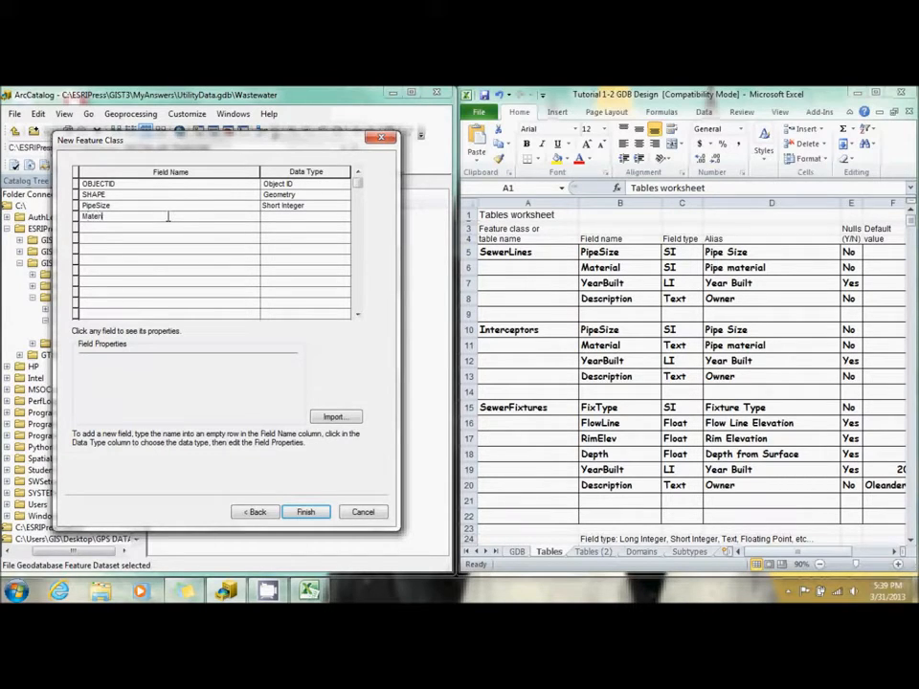
left_click(287, 217)
left_click(272, 232)
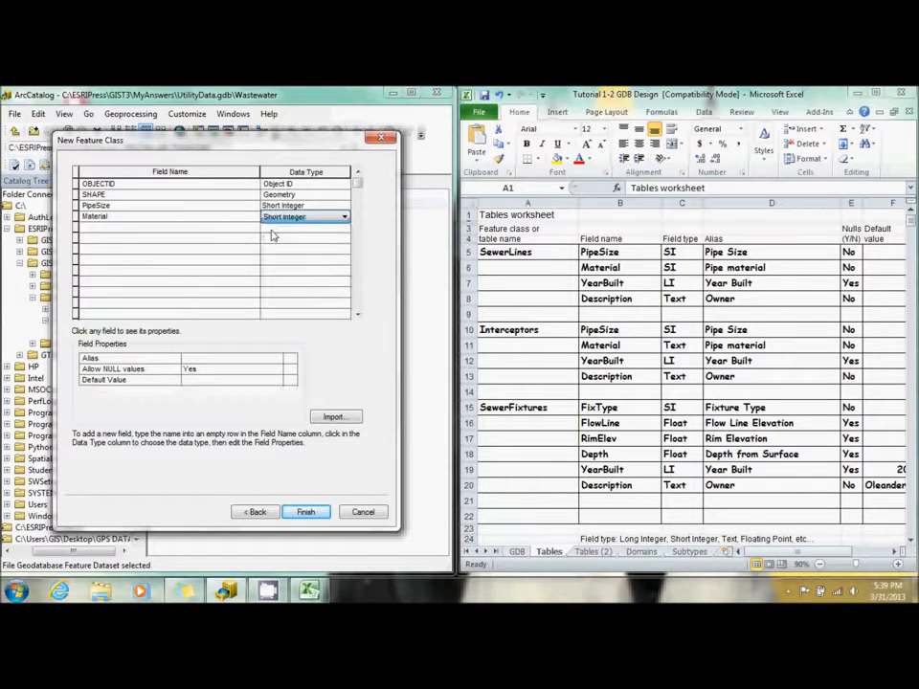
left_click(196, 368)
left_click(204, 361)
left_click(204, 358)
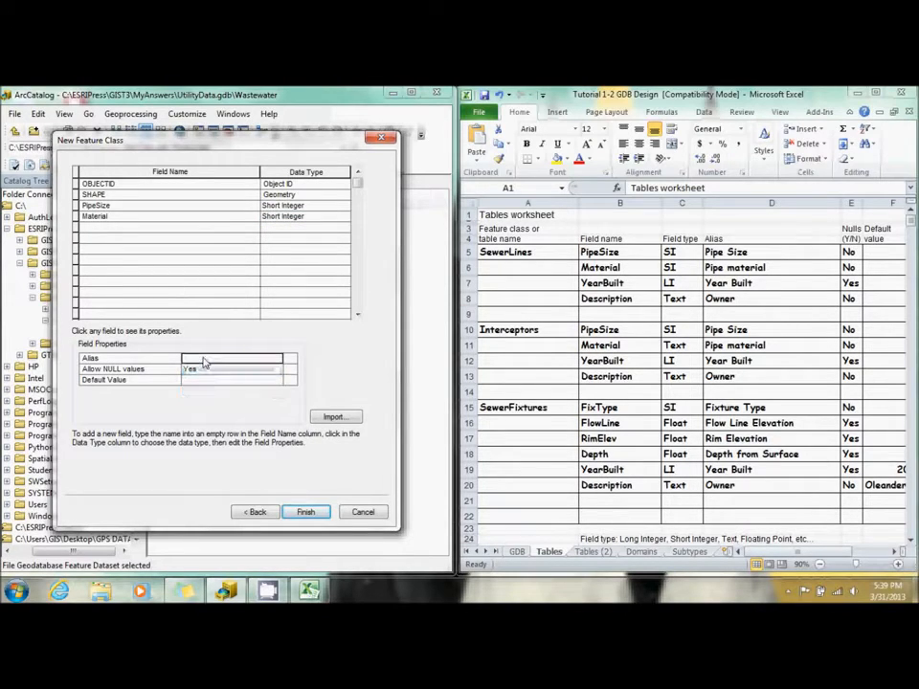
type("Pipe Material")
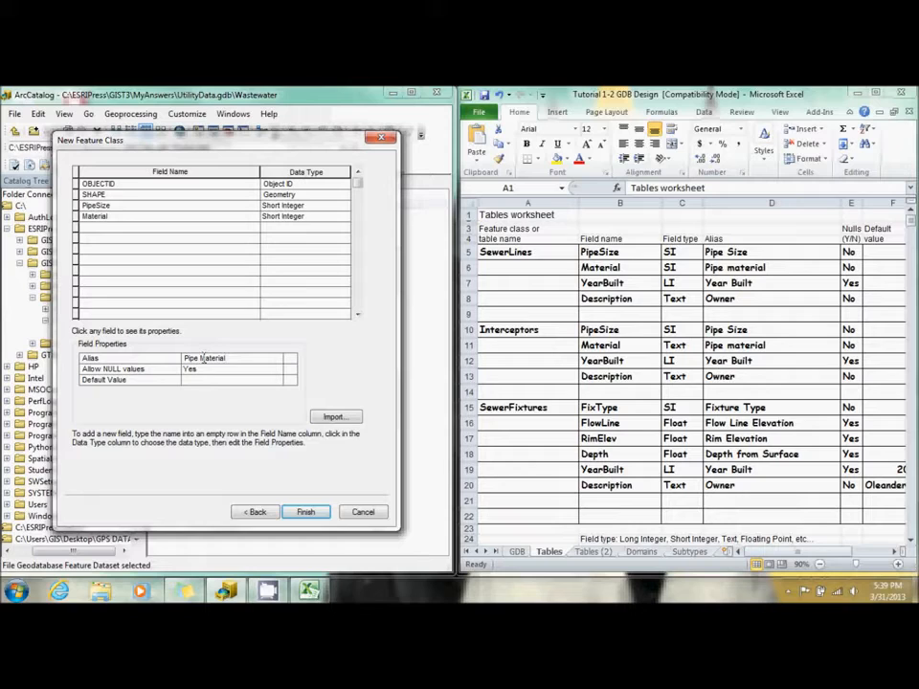
left_click(204, 372)
left_click(206, 375)
left_click(212, 380)
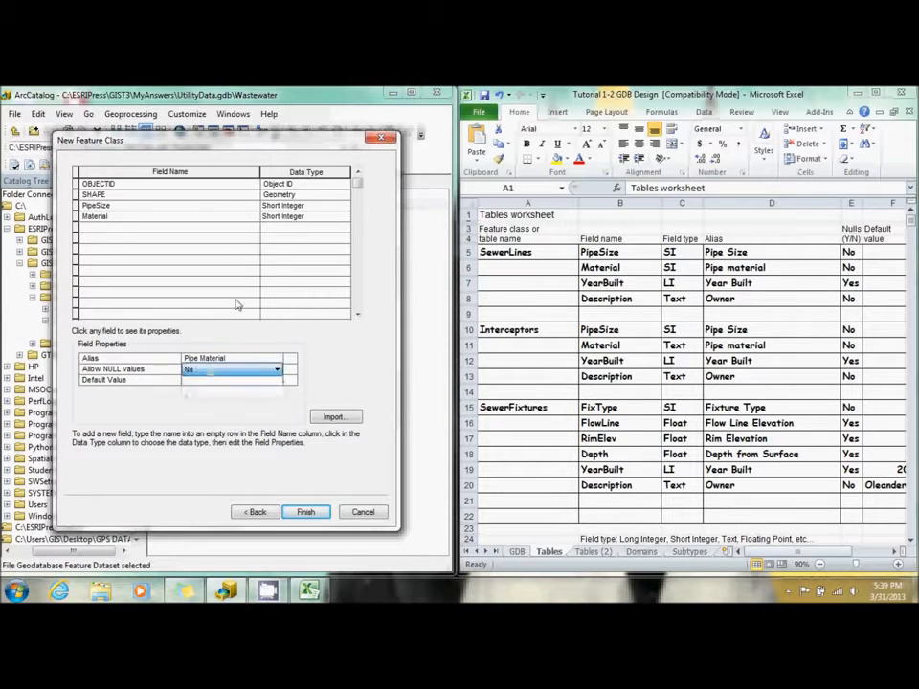
Step: Set Allow NULL values to No for the PipeSize field
left_click(199, 205)
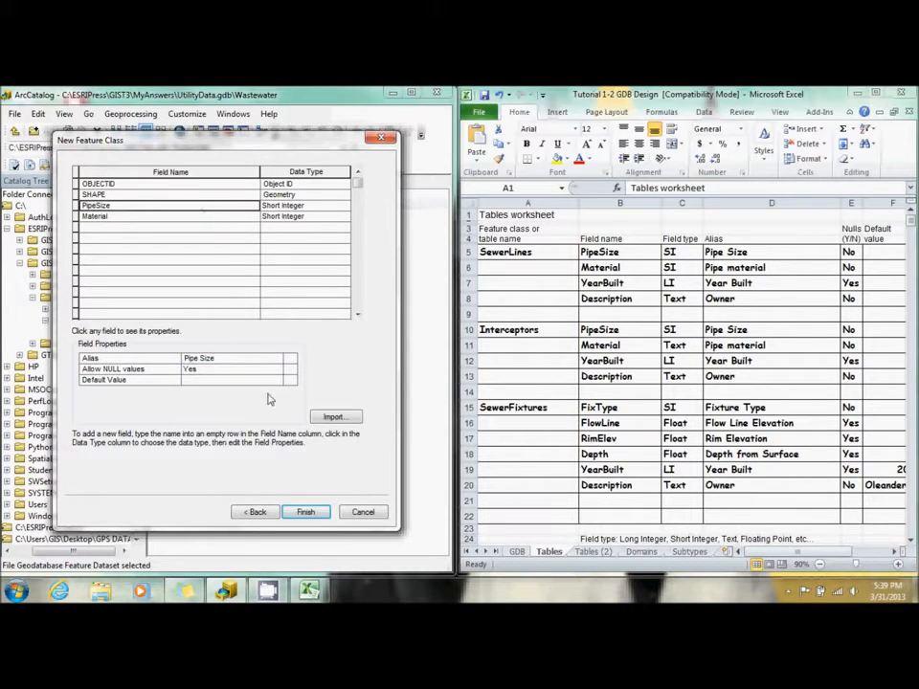
left_click(241, 372)
left_click(241, 371)
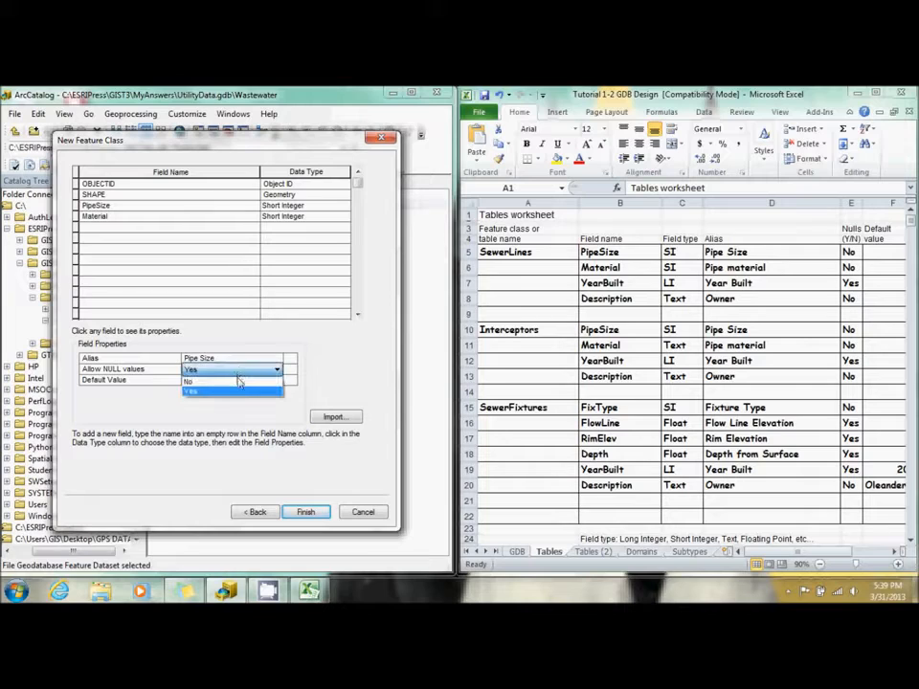
left_click(240, 381)
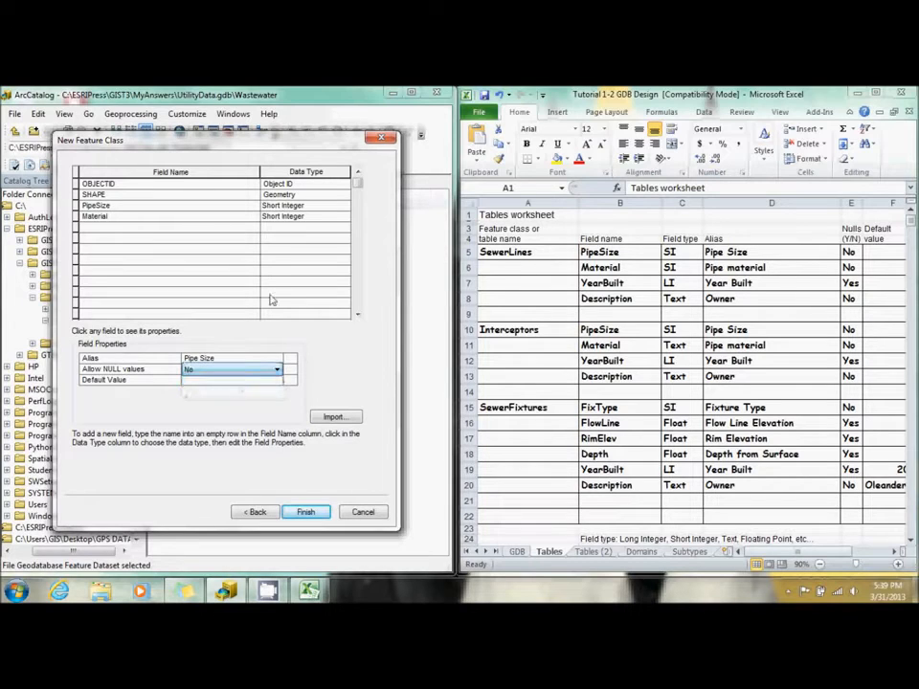
Step: Add a Long Integer field named YearBuilt with the alias Year Built
left_click(210, 229)
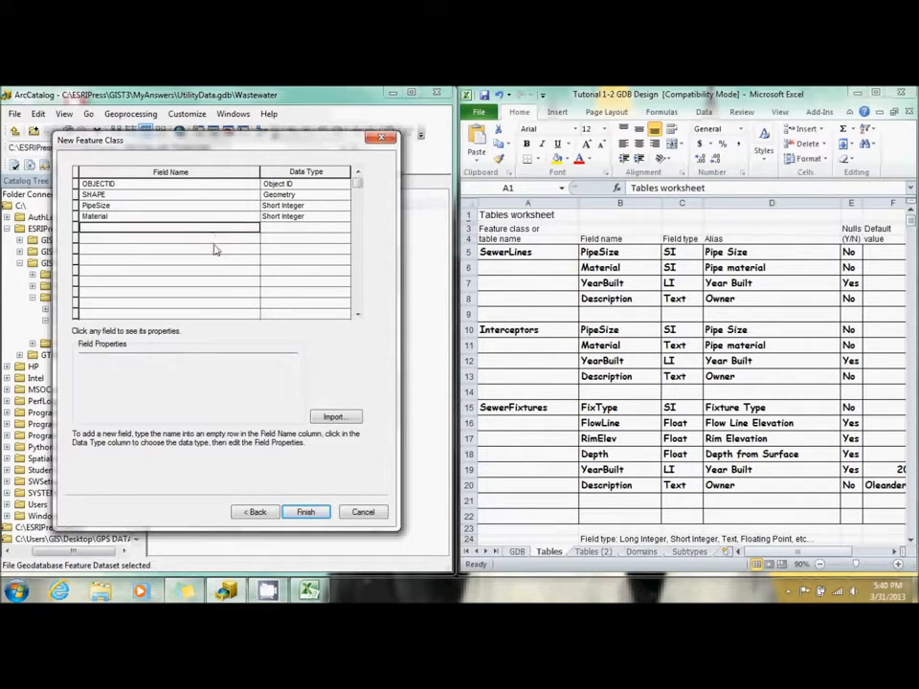
type("Year")
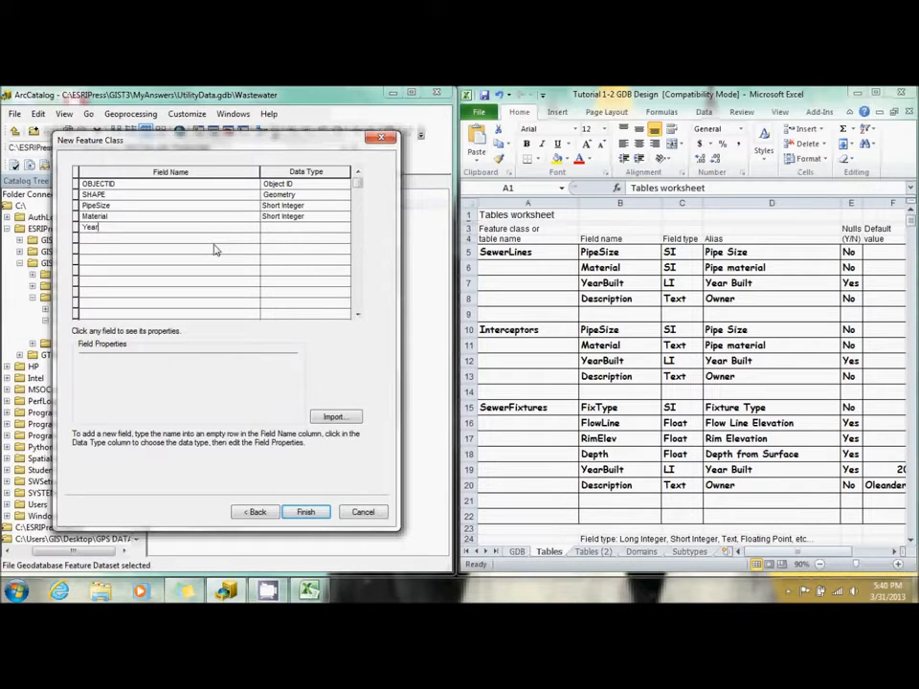
key("Tab")
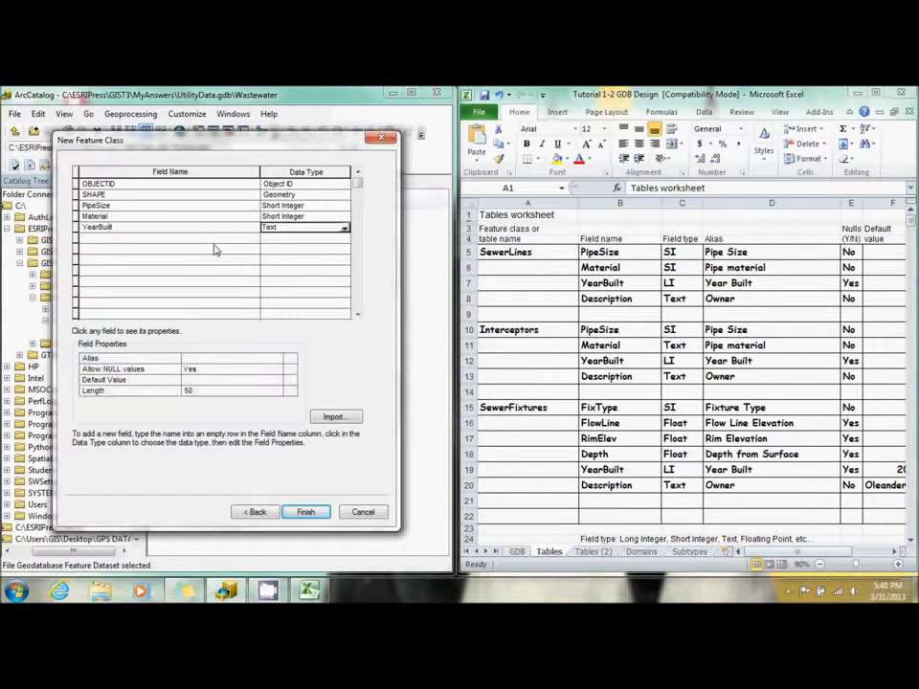
left_click(344, 228)
left_click(324, 249)
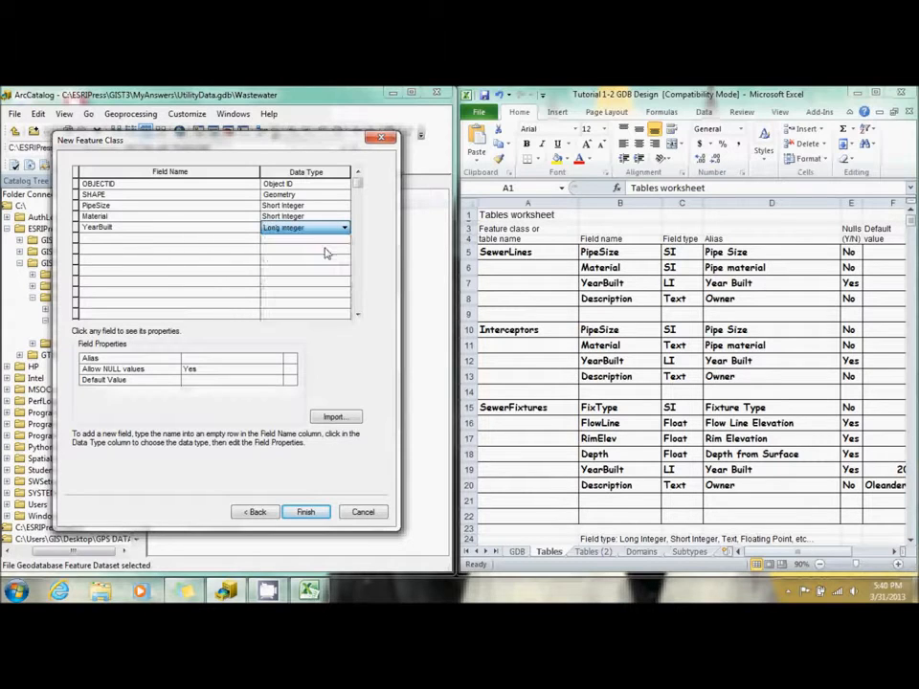
left_click(220, 360)
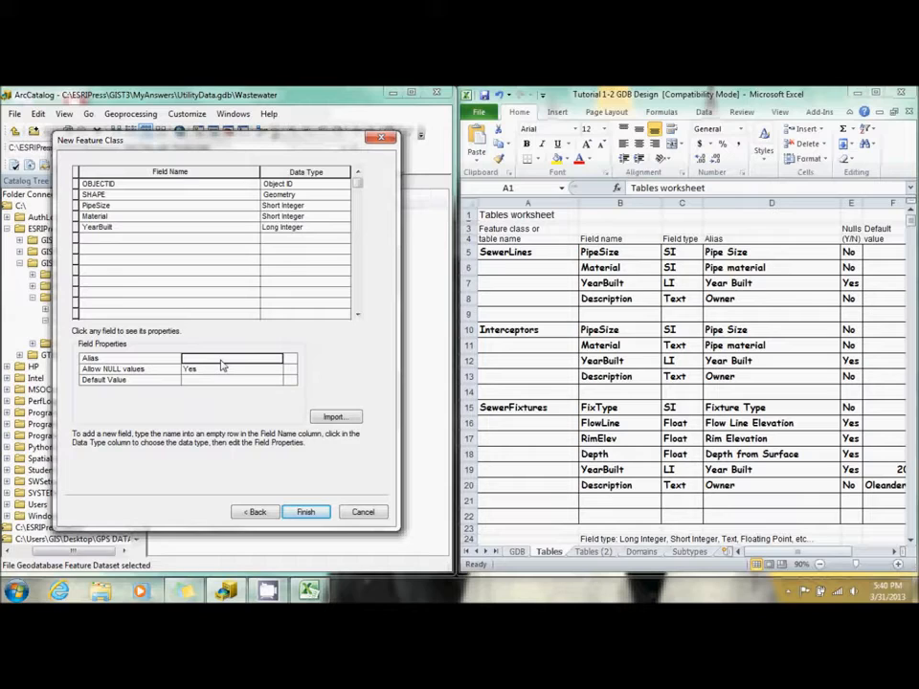
type("Year Built")
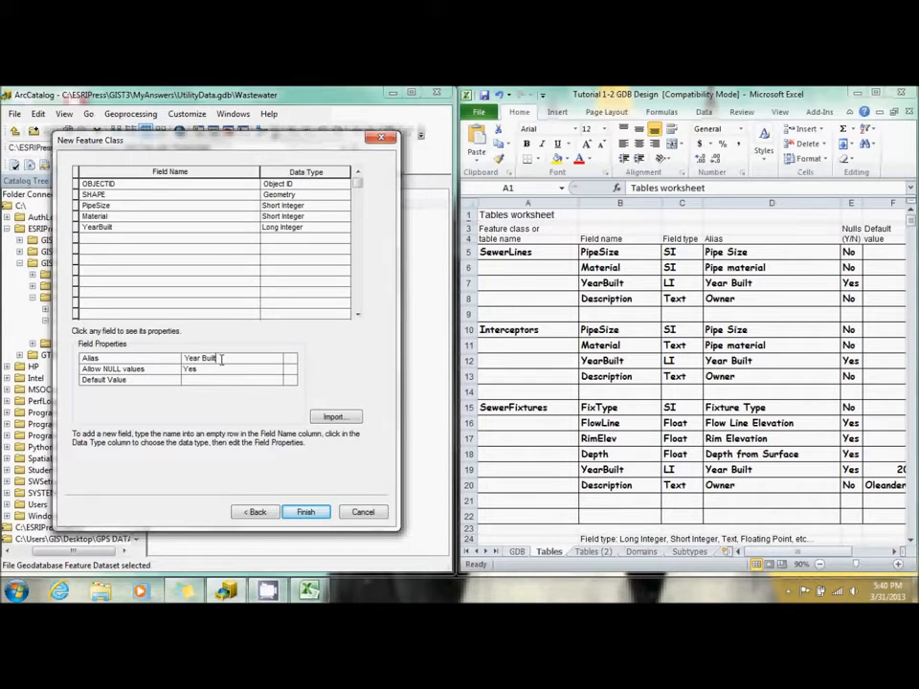
Step: Add a Text field named Description with the alias Owner and set Allow NULL values to No
left_click(168, 241)
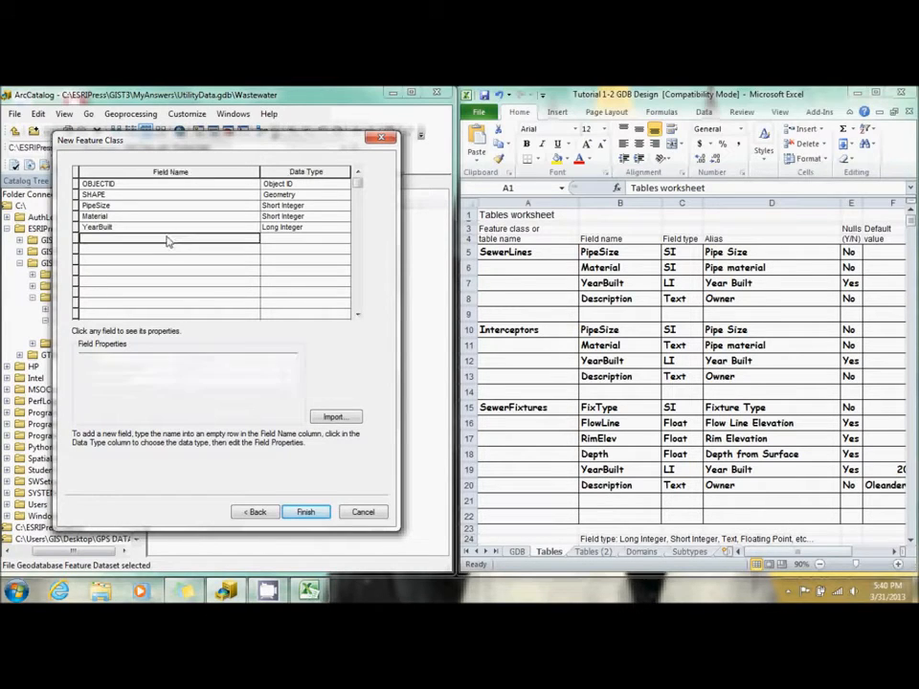
type("Description")
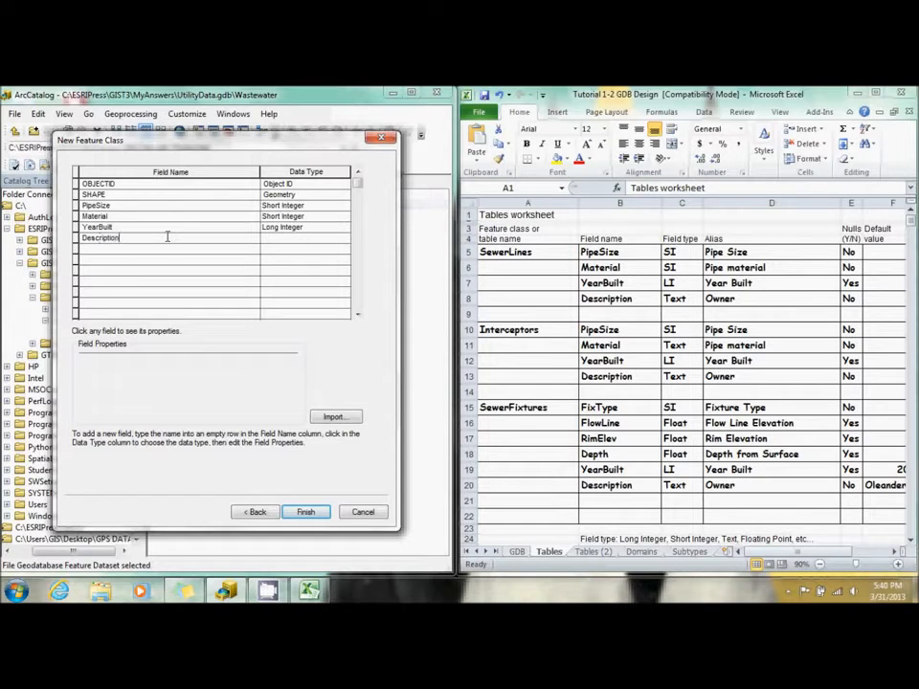
key("Tab")
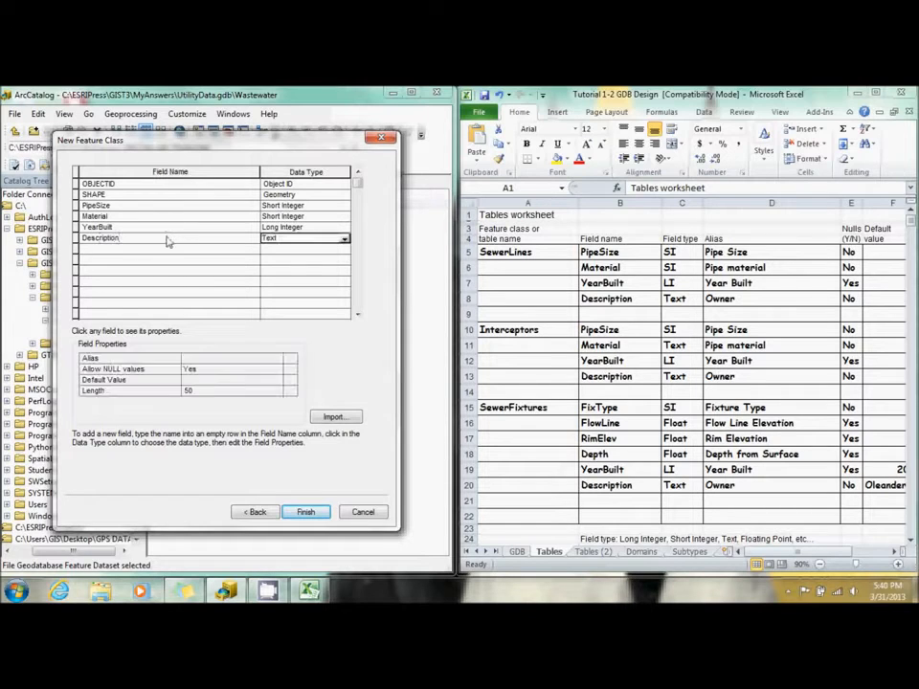
left_click(207, 358)
type("Owner")
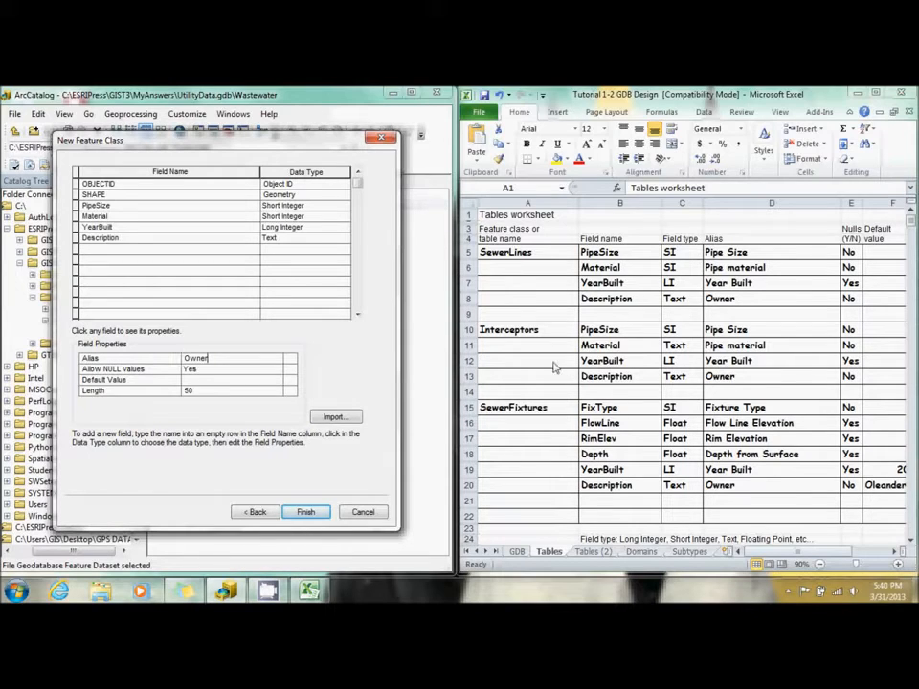
left_click(258, 373)
left_click(256, 380)
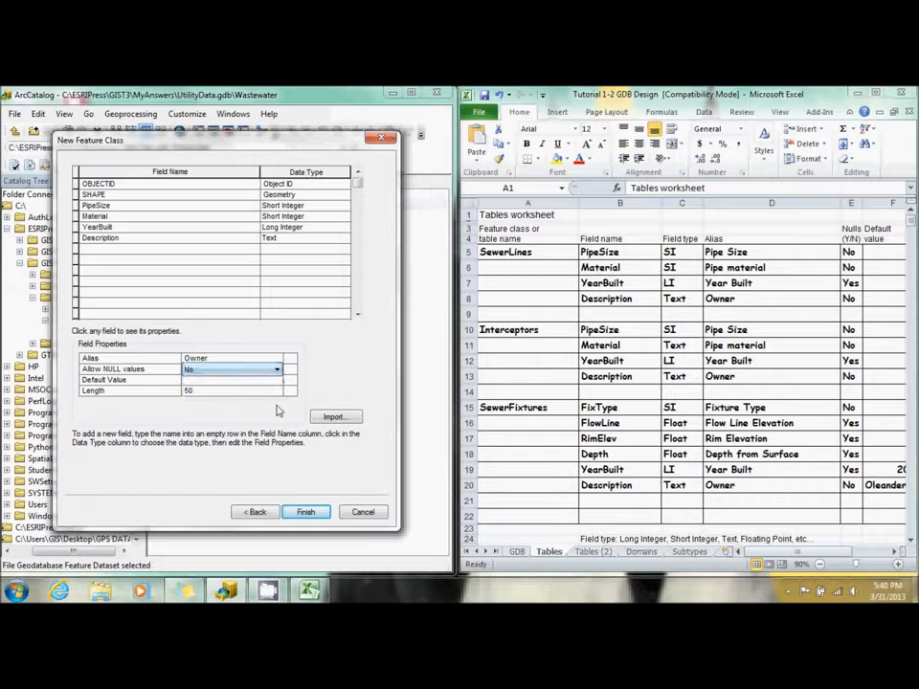
Step: Check the default value and domain columns of the Tables worksheet, and finish creating the SewerLines feature class
left_click(821, 565)
left_click(821, 565)
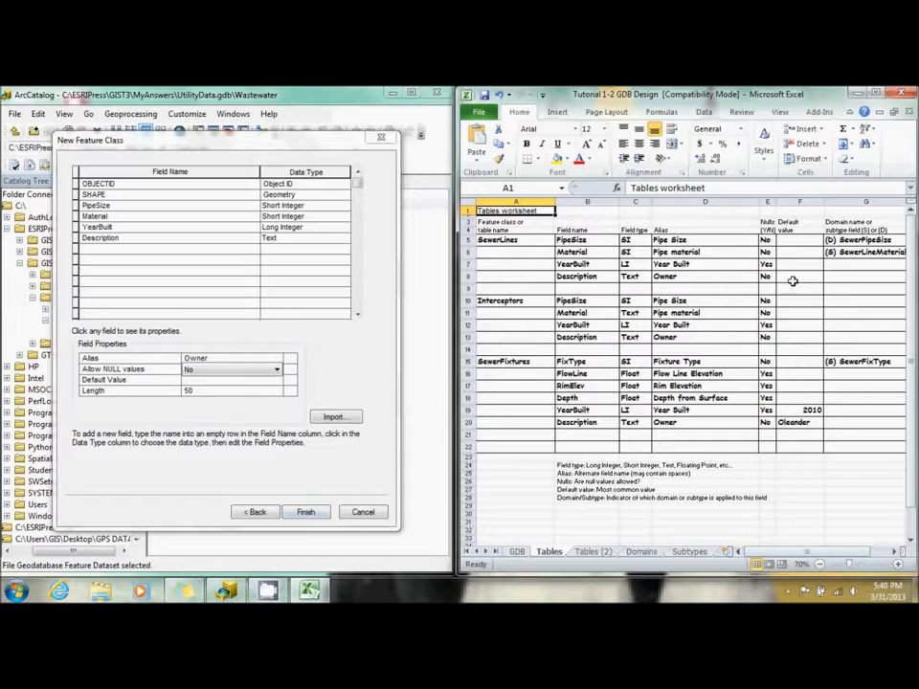
left_click(304, 513)
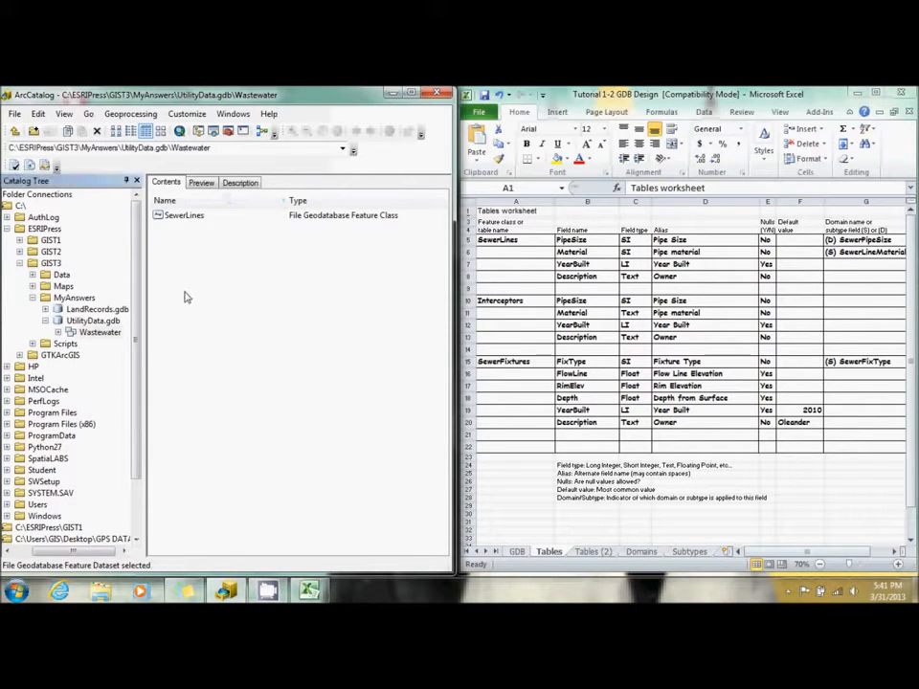
Step: Start another feature class in the Wastewater dataset with the name Interceptors and the alias Interceptors
right_click(98, 335)
mouse_move(152, 439)
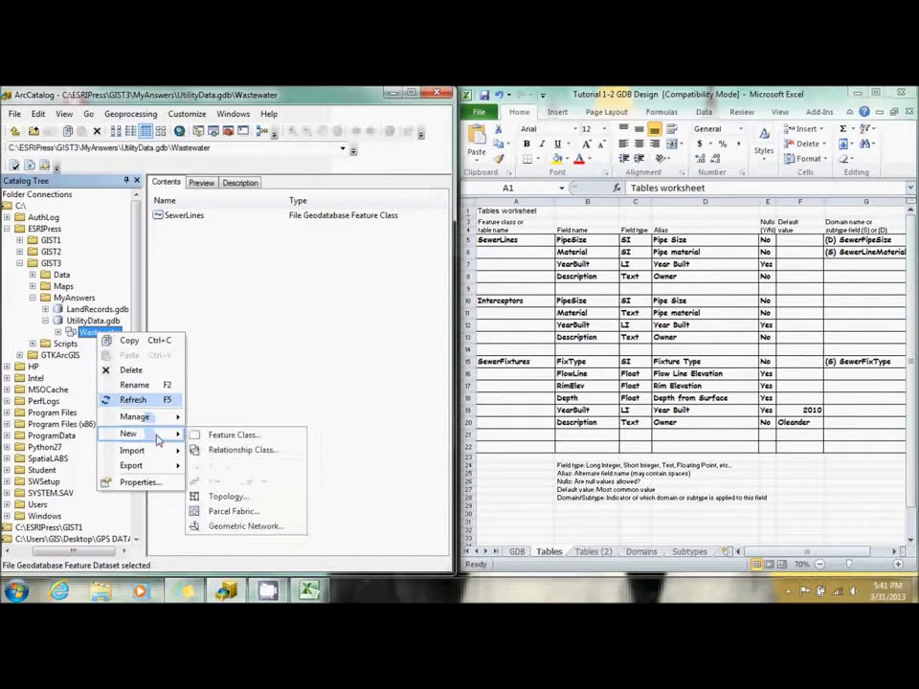
left_click(227, 437)
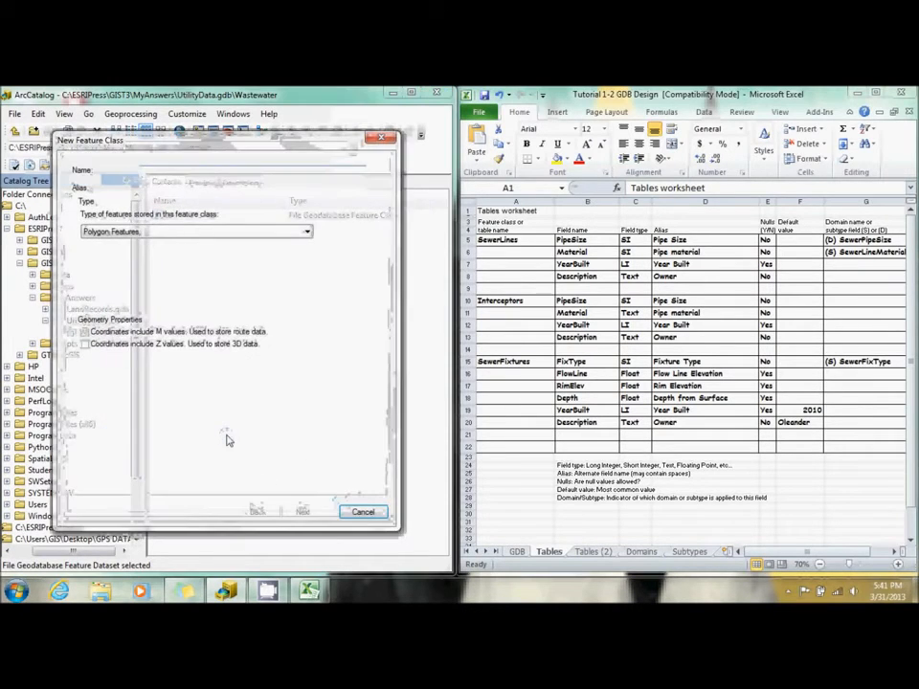
type("Interceptors")
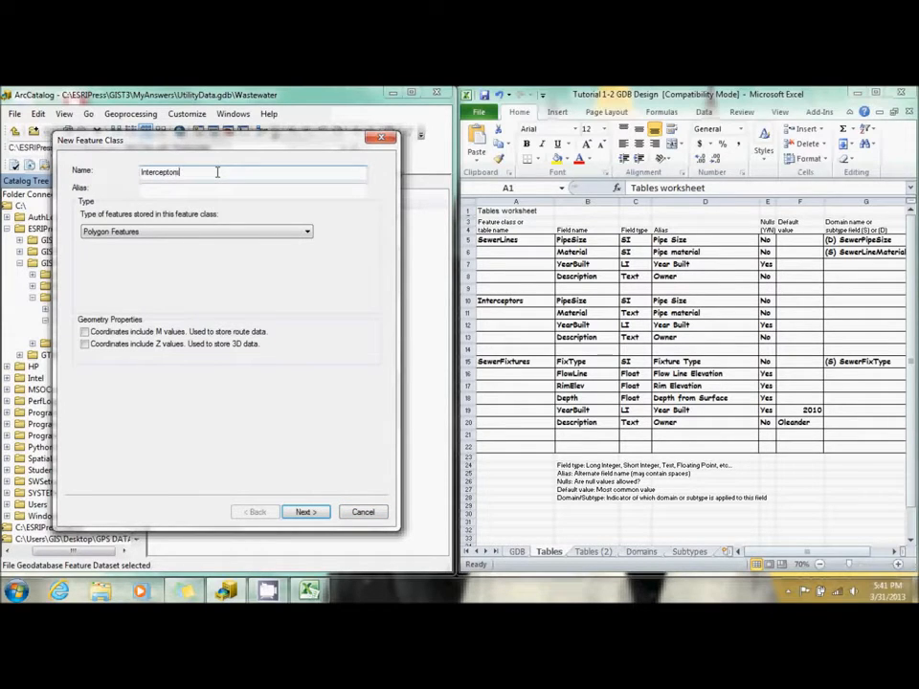
key("Tab")
type("Inte")
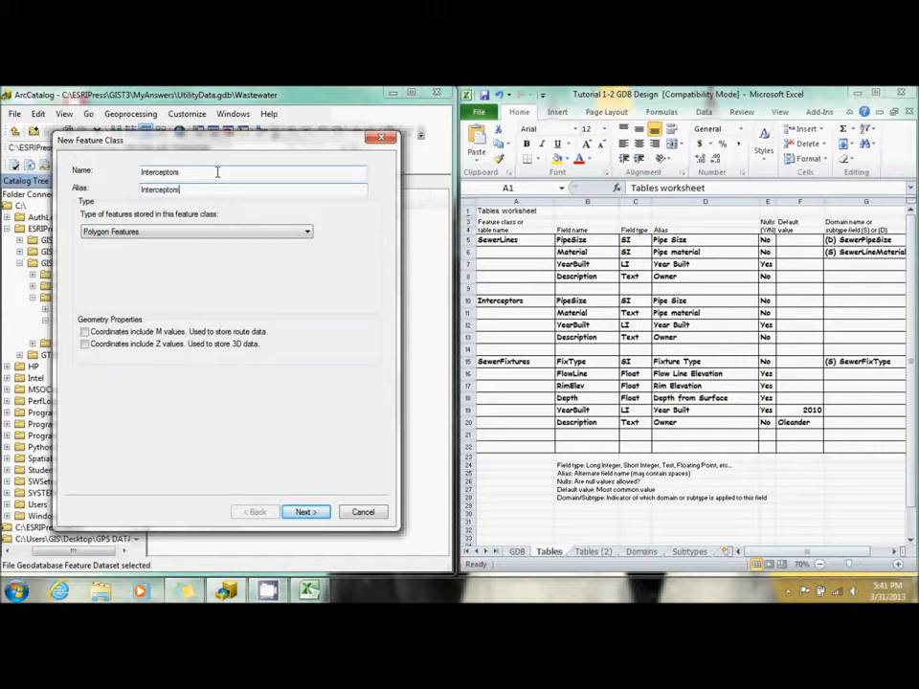
Step: Set the Interceptors feature class type to Line Features and continue to its field definitions
left_click(209, 233)
left_click(210, 253)
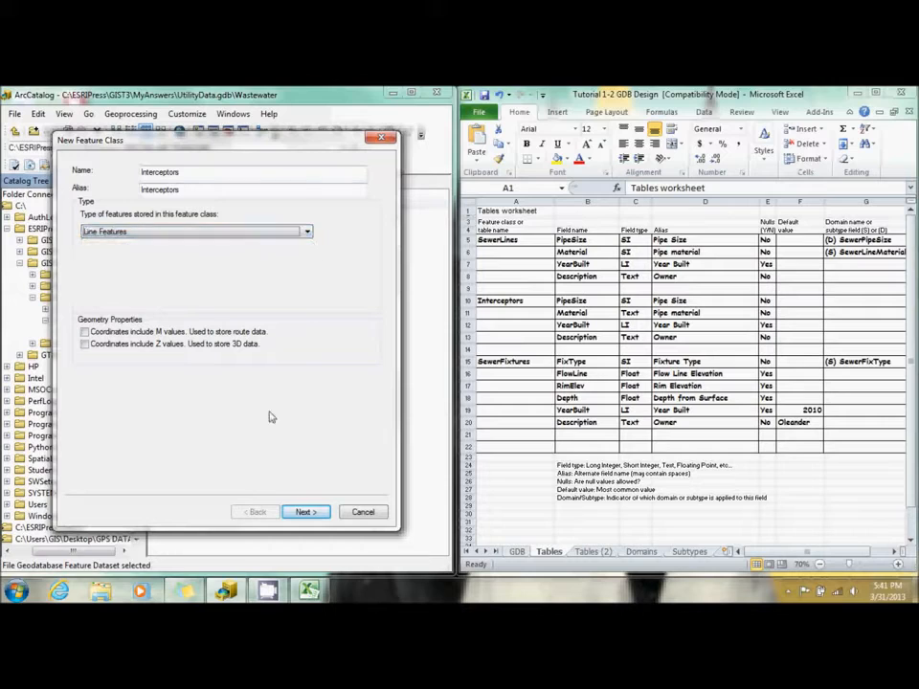
left_click(309, 517)
left_click(310, 518)
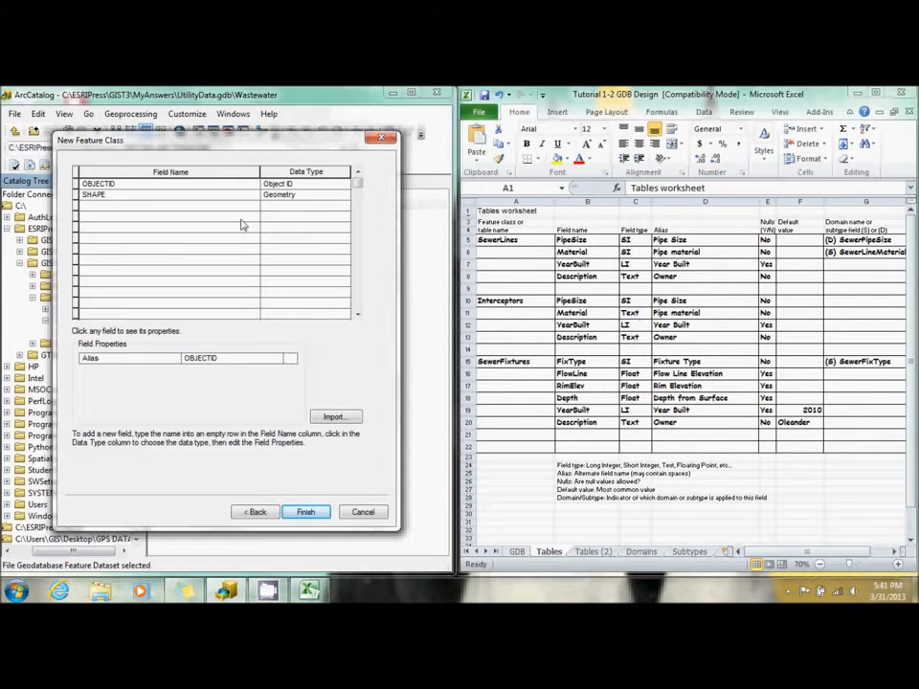
Step: Import the field definitions from the SewerLines feature class into Interceptors
left_click(340, 418)
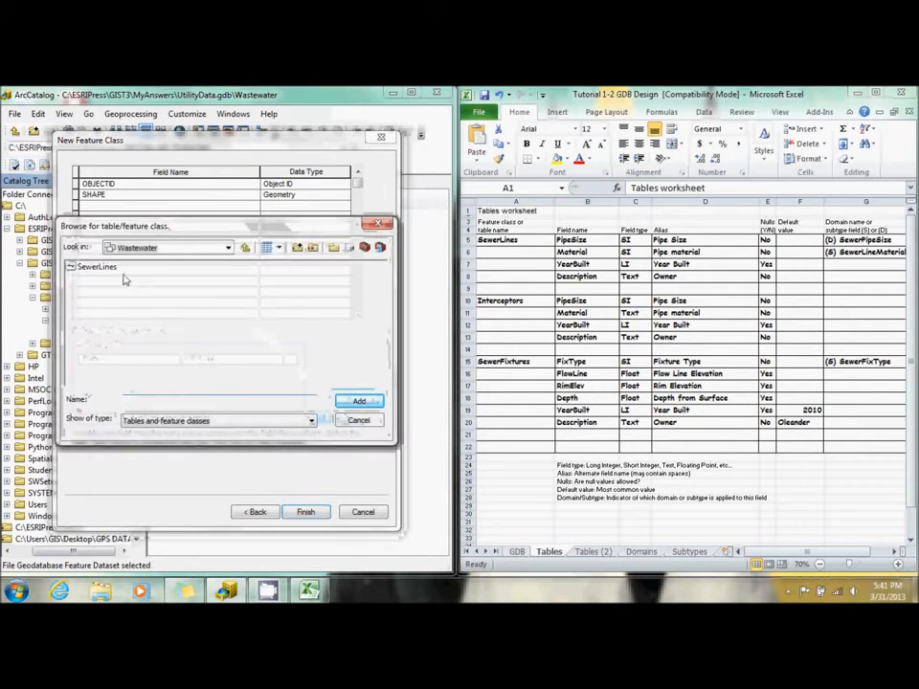
left_click(93, 267)
left_click(356, 401)
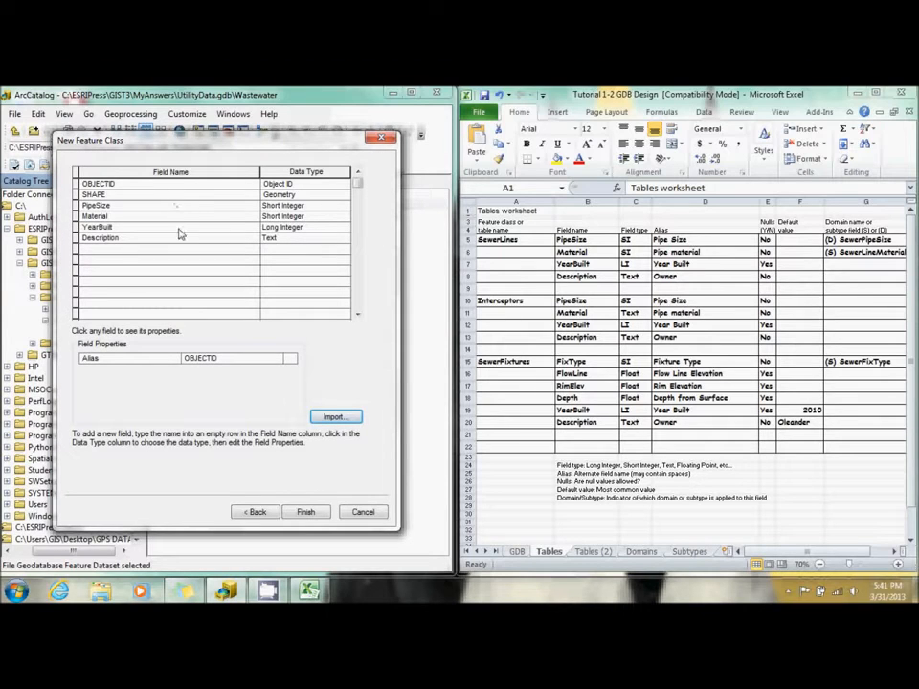
Step: Change the data type of the Interceptors Material field to Text and finish creating the feature class
left_click(293, 216)
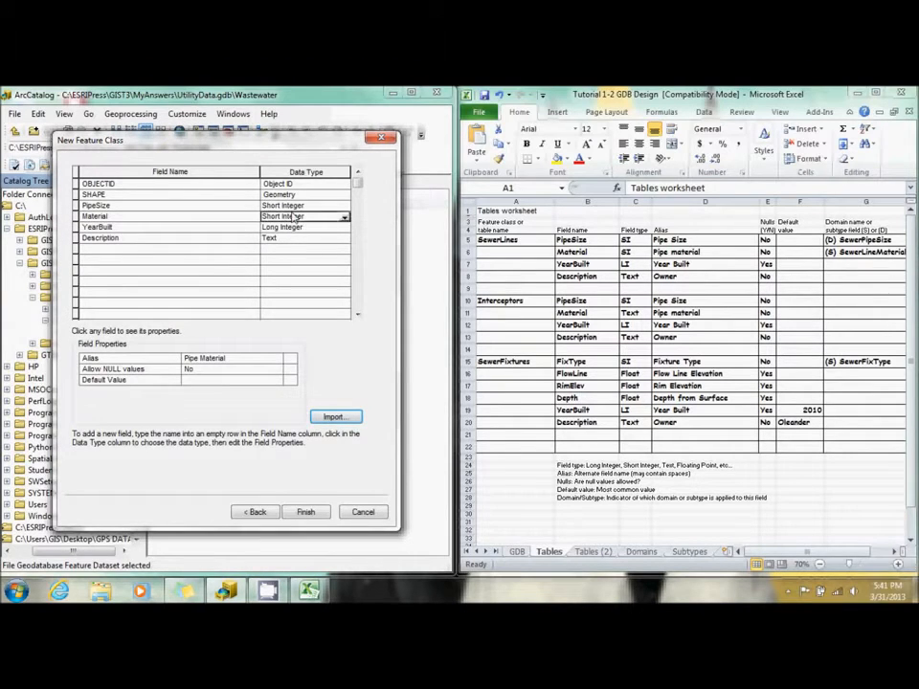
left_click(292, 217)
left_click(300, 267)
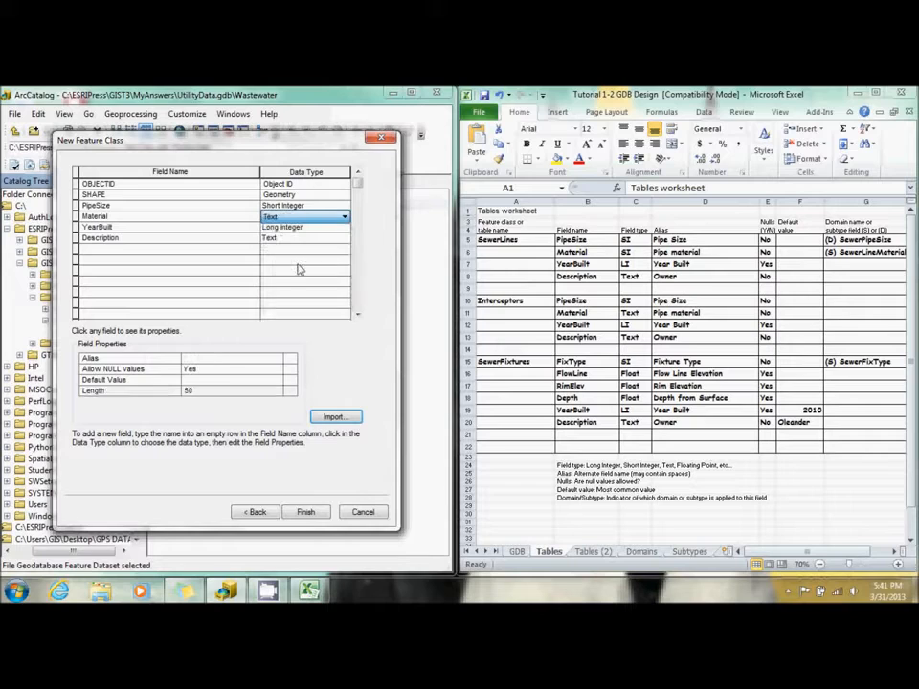
left_click(193, 208)
left_click(191, 216)
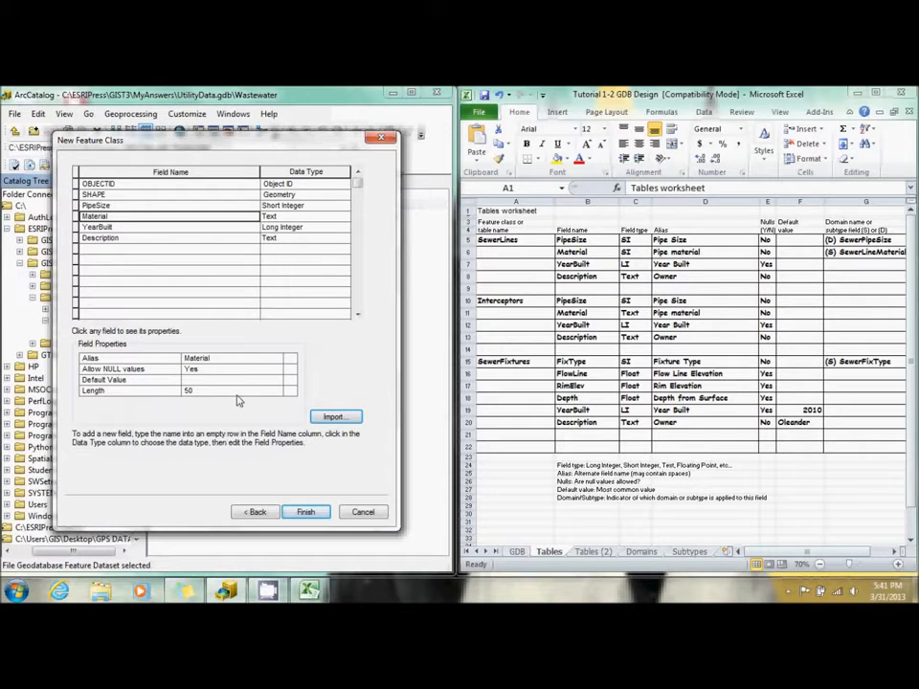
left_click(307, 512)
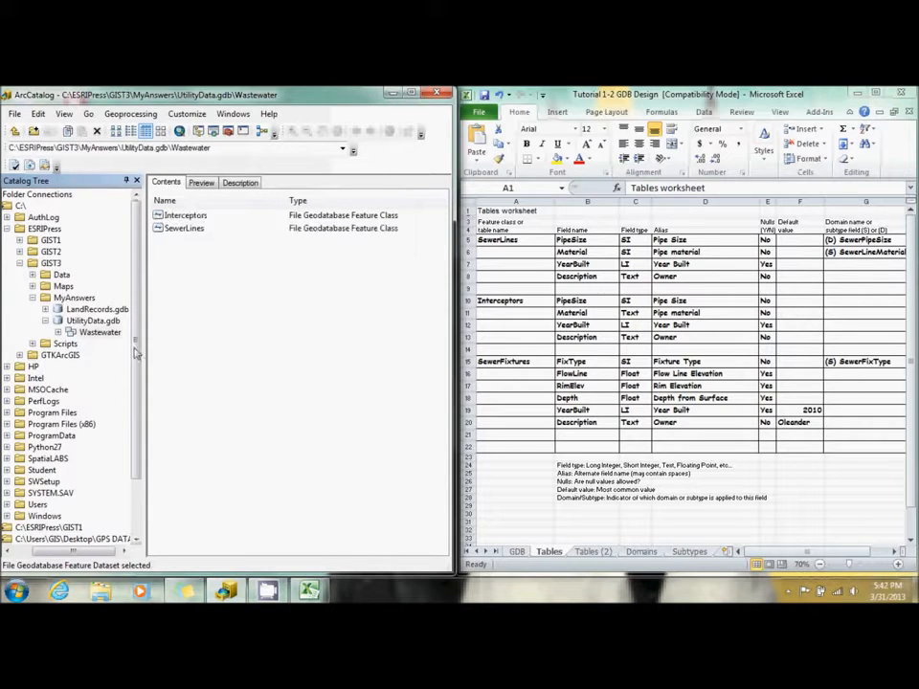
Step: Start another feature class in the Wastewater dataset with the name SewerFixtures and the alias Sewer Fixtures
right_click(103, 333)
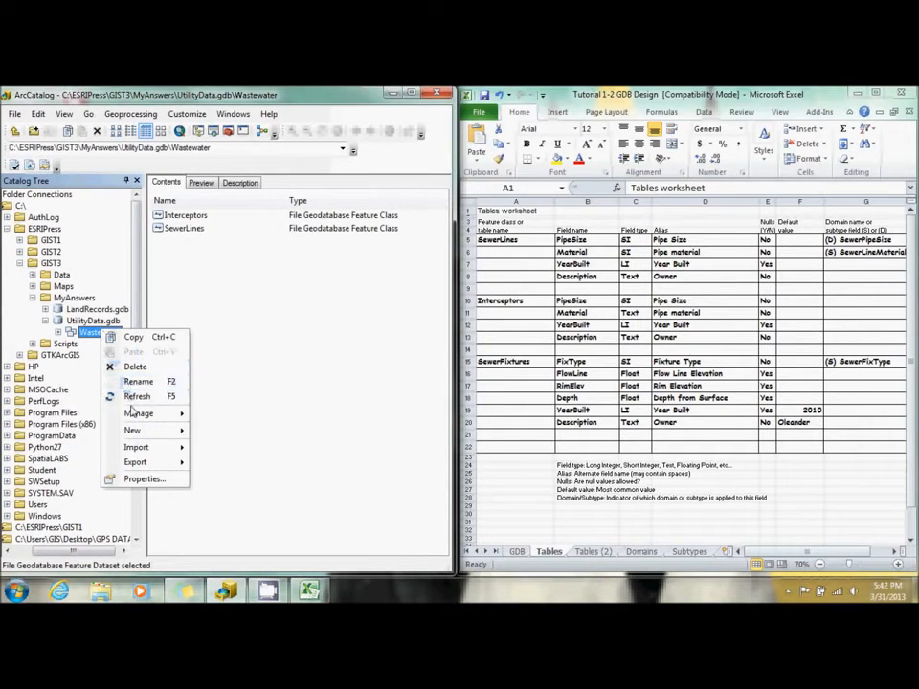
mouse_move(138, 432)
left_click(221, 432)
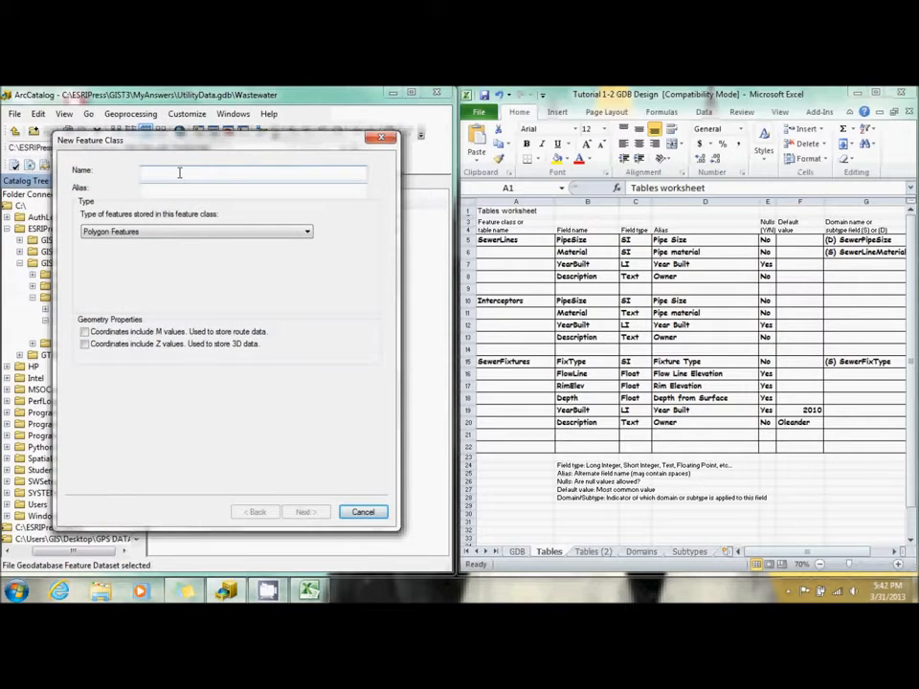
type("SewerFixt")
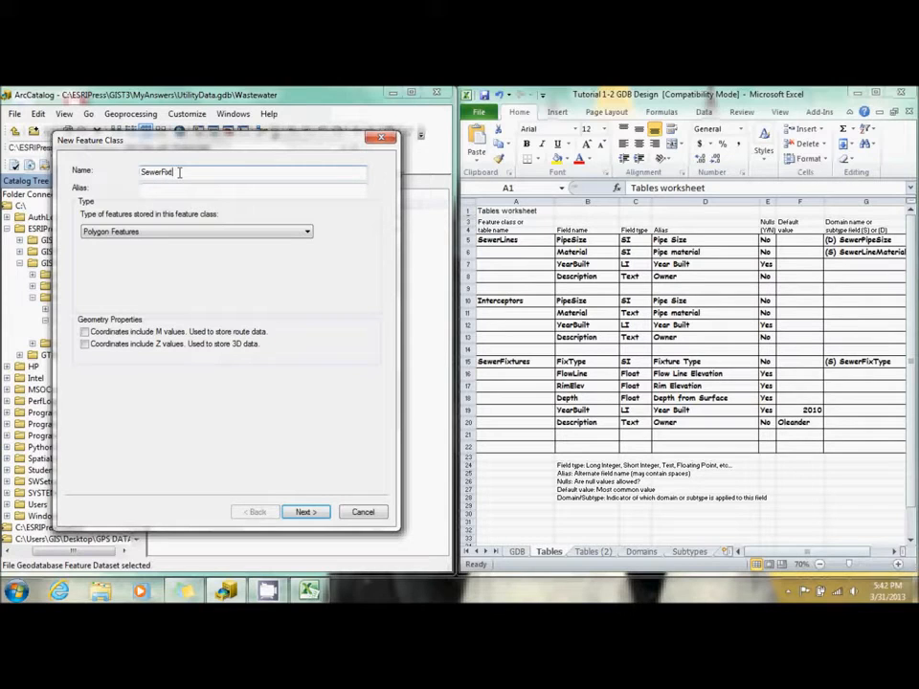
left_click_drag(188, 174, 134, 172)
right_click(160, 169)
left_click(188, 219)
right_click(168, 192)
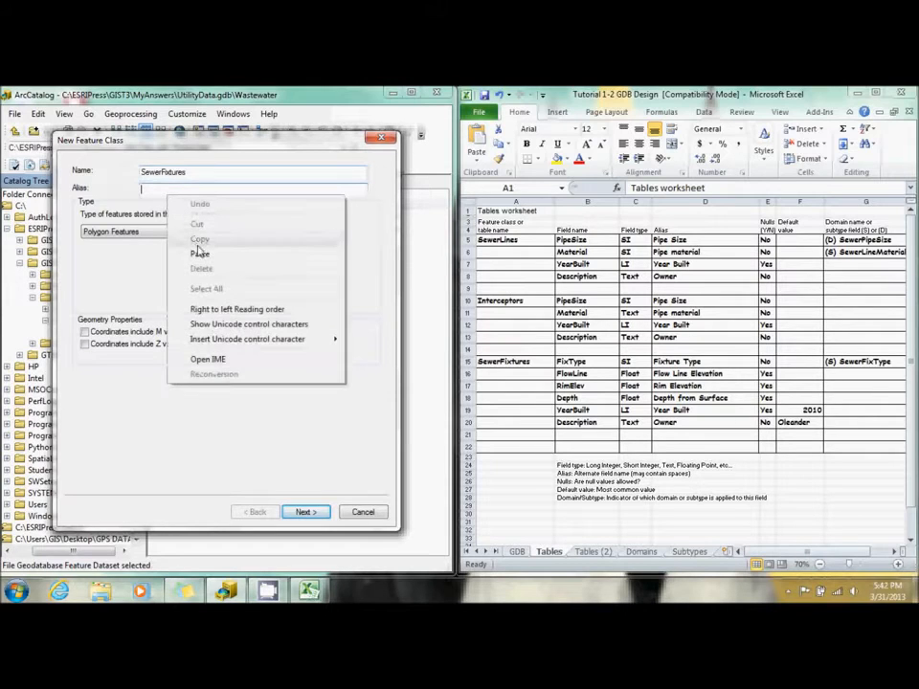
left_click(200, 252)
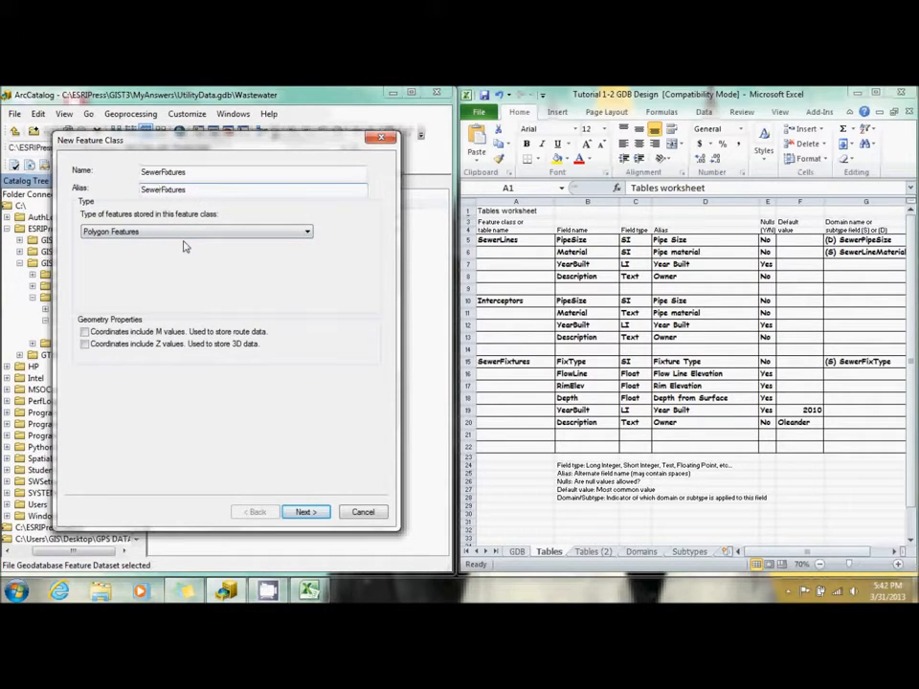
key("Tab")
Step: Set the SewerFixtures feature class type to Point Features and continue to its field definitions with the default storage configuration
left_click(185, 236)
left_click(182, 261)
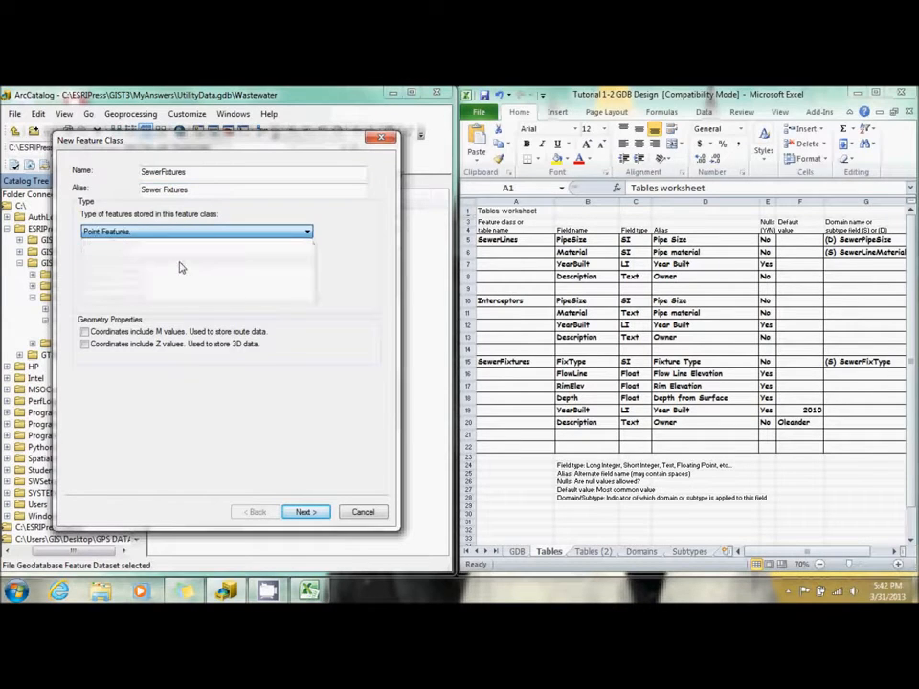
left_click(305, 512)
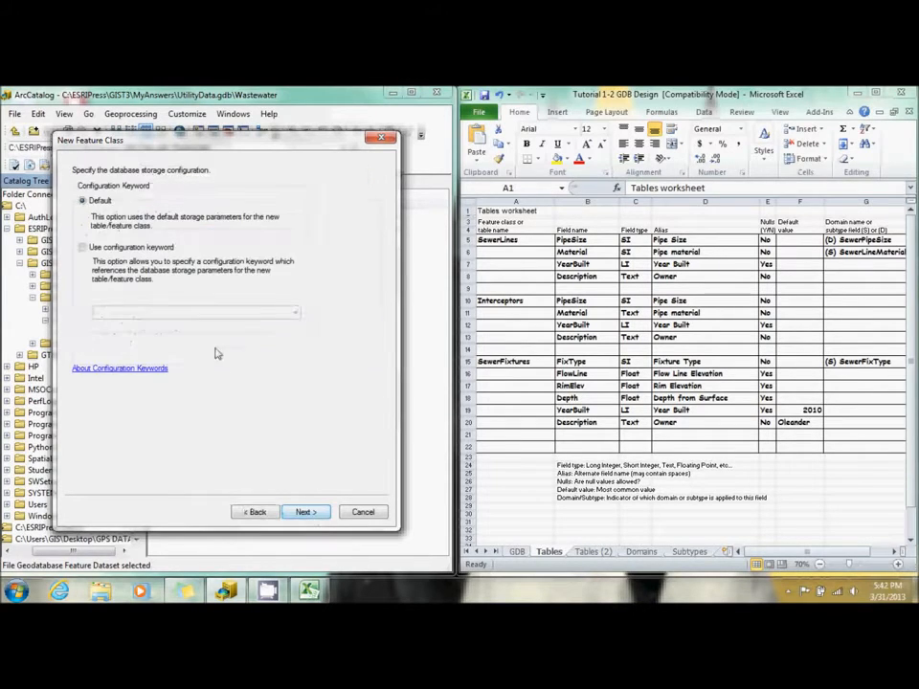
left_click(305, 512)
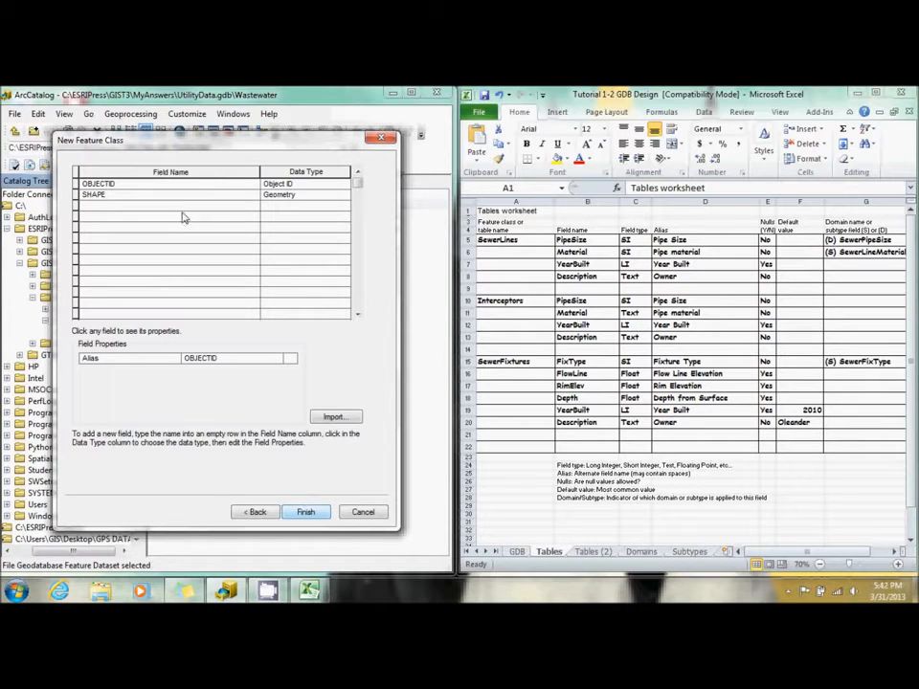
Step: Add a Short Integer field FixType with the alias Fixture Type and disallow NULL values
type("Fi")
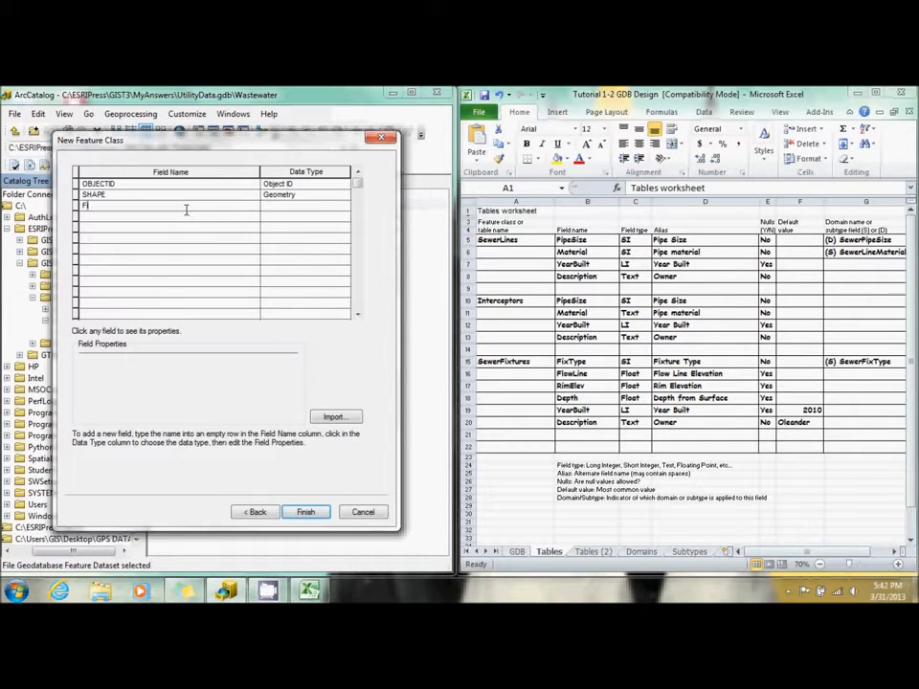
type("xType")
key("Tab")
left_click(337, 206)
left_click(316, 217)
left_click(202, 360)
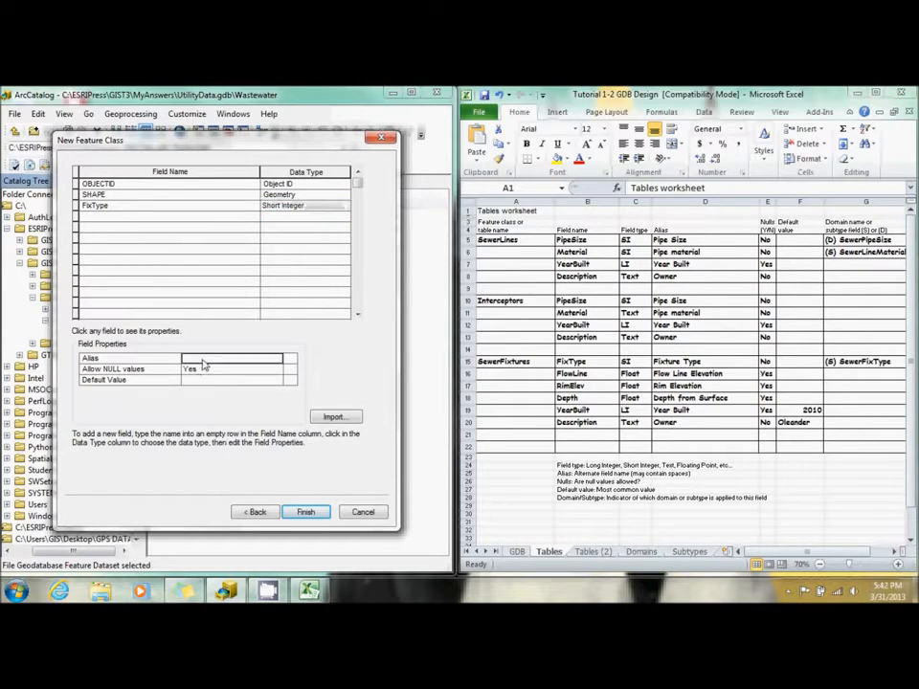
type("Fixture Type")
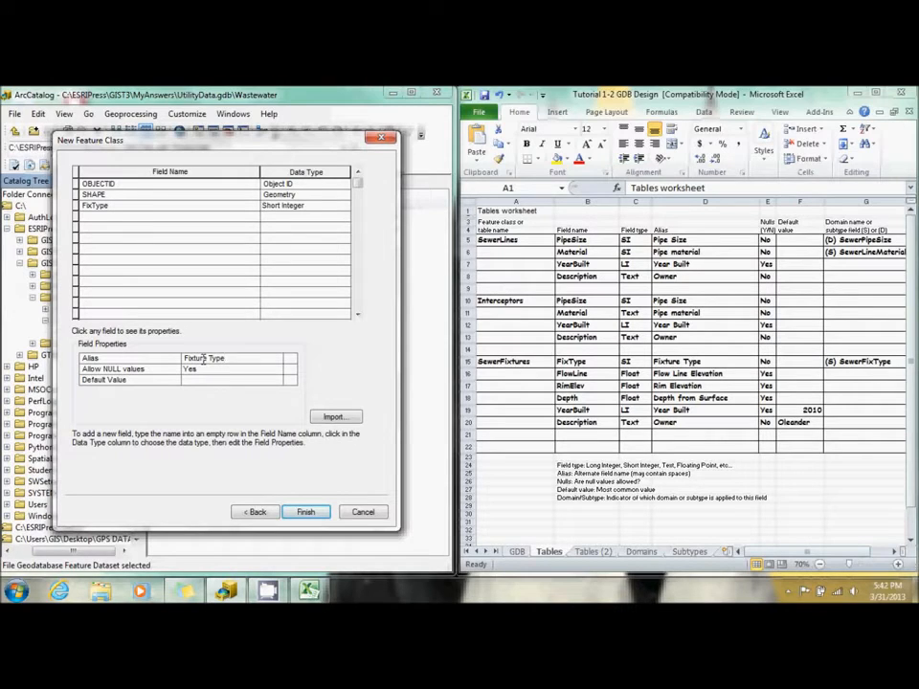
left_click(230, 369)
left_click(229, 369)
left_click(230, 384)
Step: Add a Float field FlowLine with the alias Flow Line Elevation
left_click(189, 217)
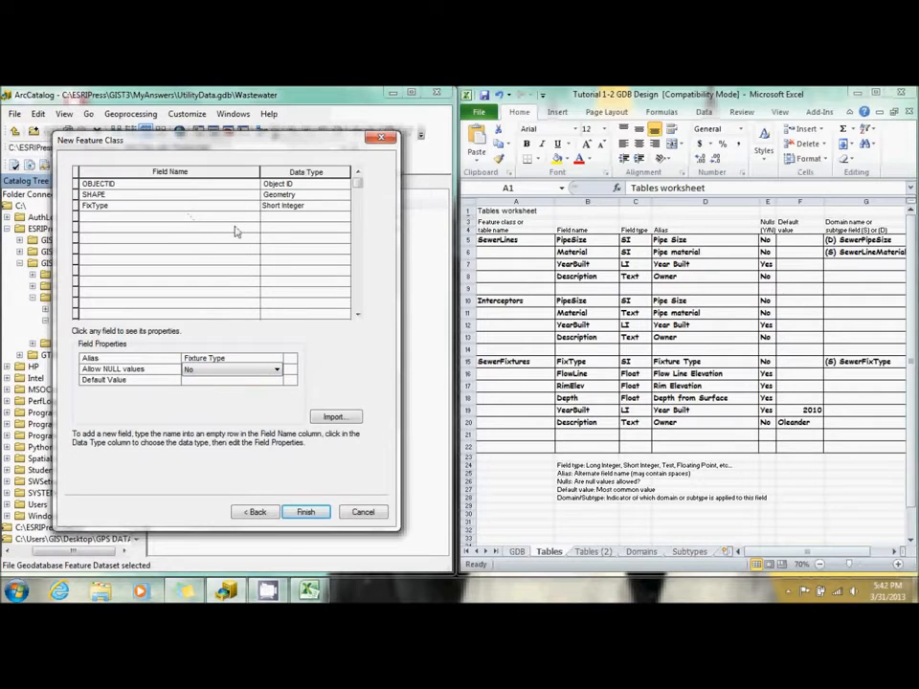
left_click(209, 221)
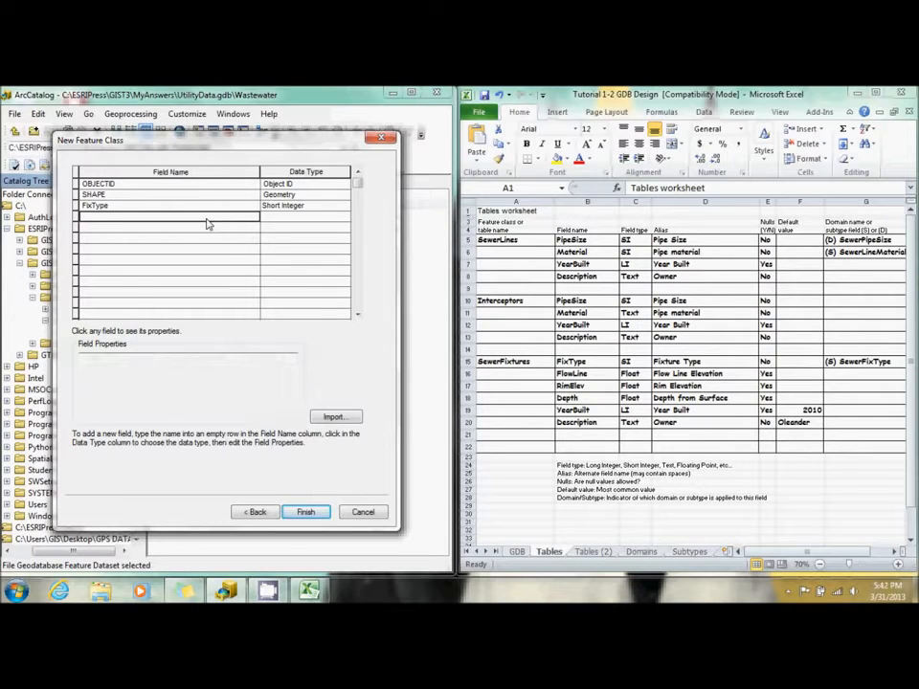
type("FlowLine")
key("Tab")
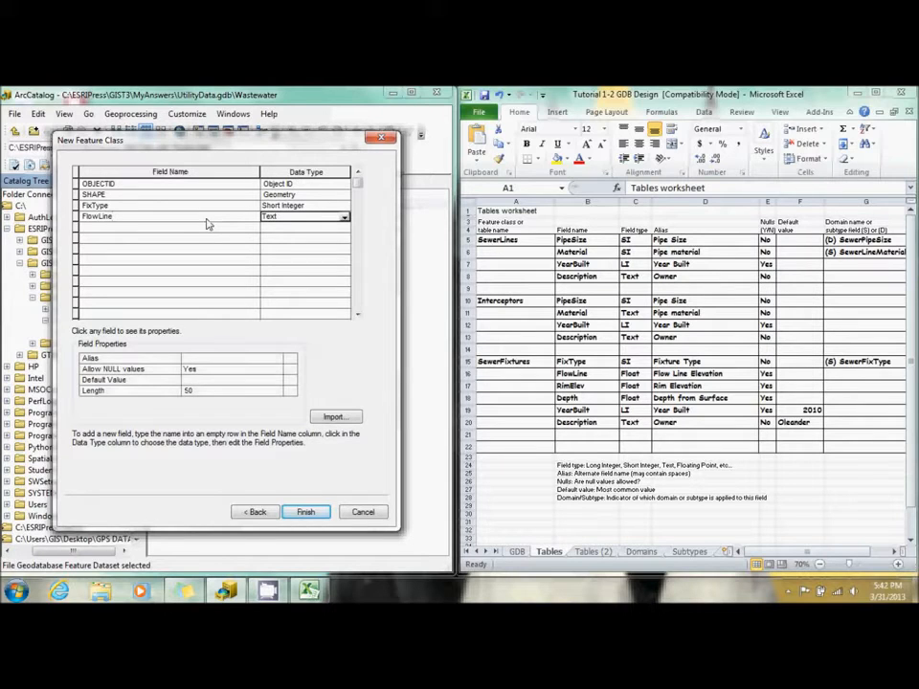
left_click(287, 217)
left_click(278, 251)
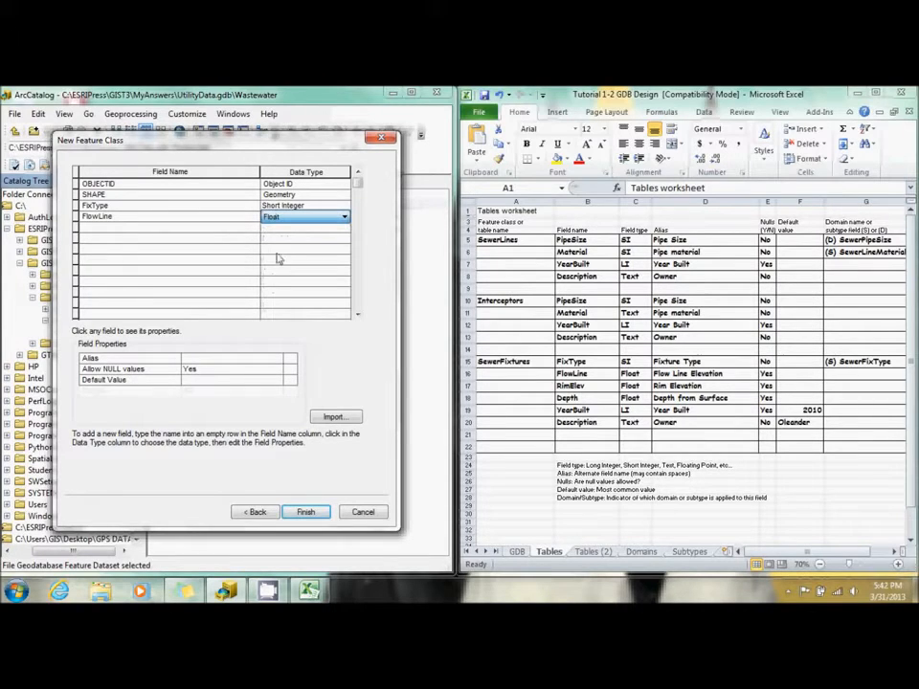
left_click(216, 359)
type("Flow Line Elevation")
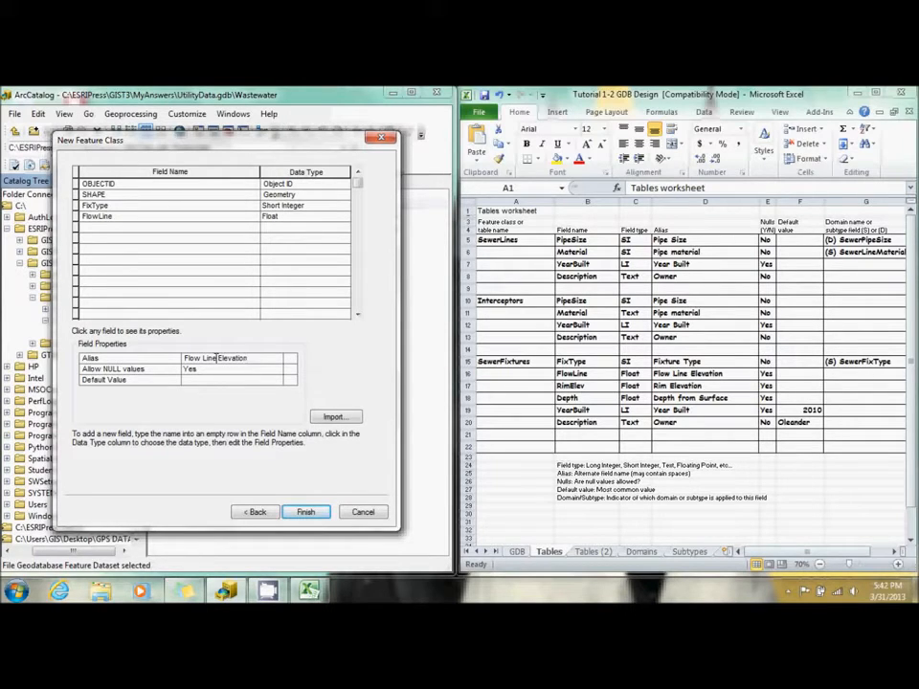
Step: Add a Float field RimElev with the alias Rim Elevation
left_click(153, 228)
type("RimElev")
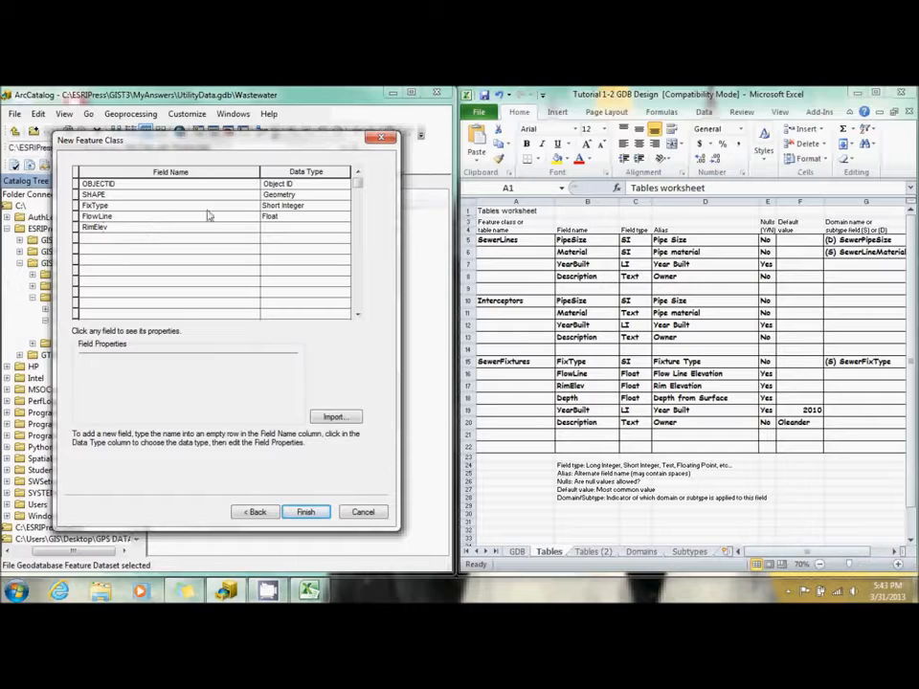
left_click(299, 218)
left_click(294, 250)
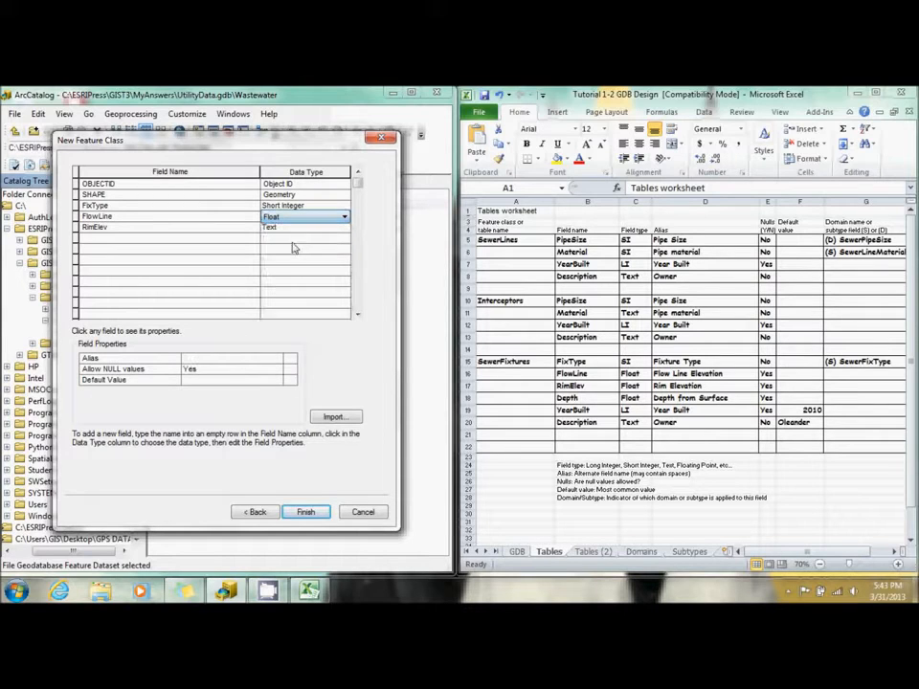
left_click(294, 227)
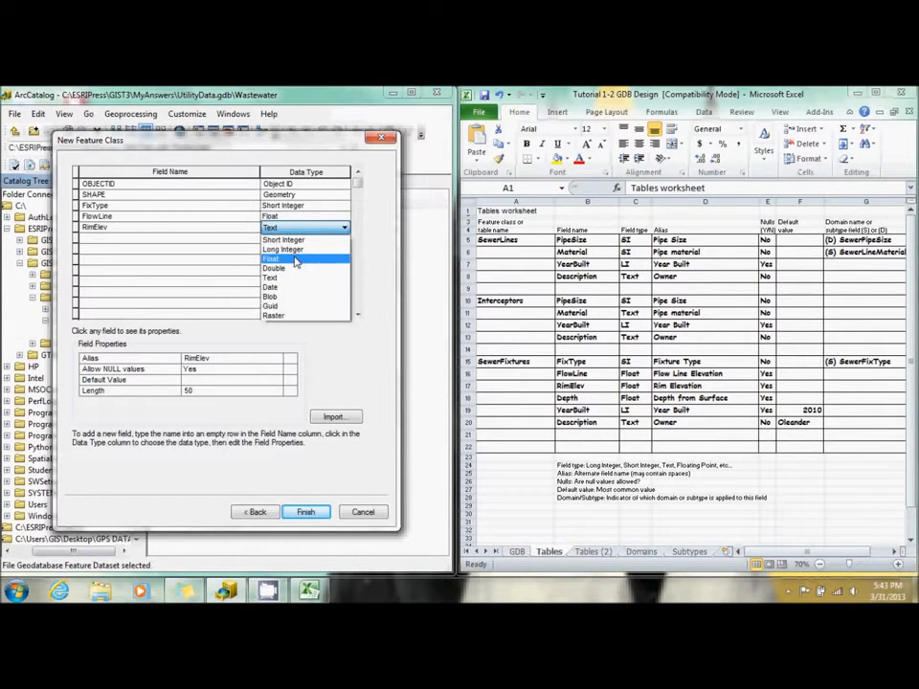
left_click(296, 258)
left_click(205, 359)
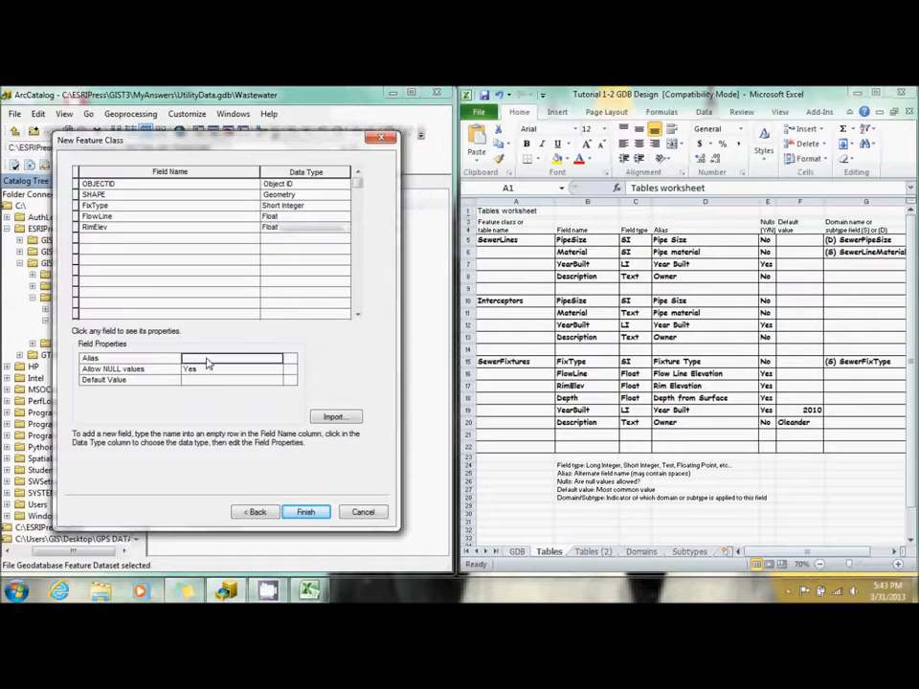
type("Rim Elevation")
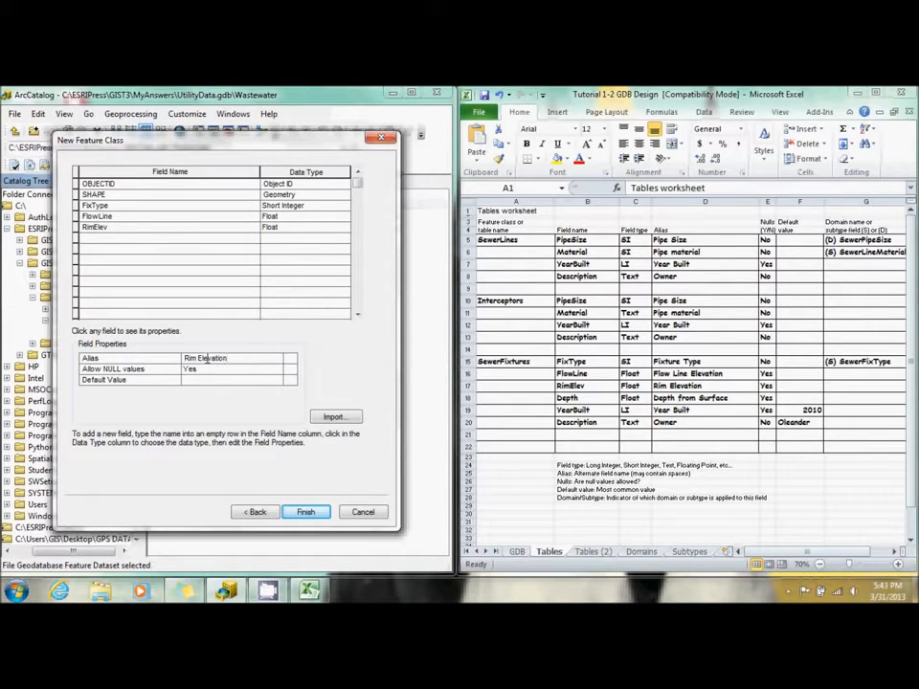
Step: Add a Float field Depth with the alias Depth from Surface
left_click(113, 237)
type("Depth")
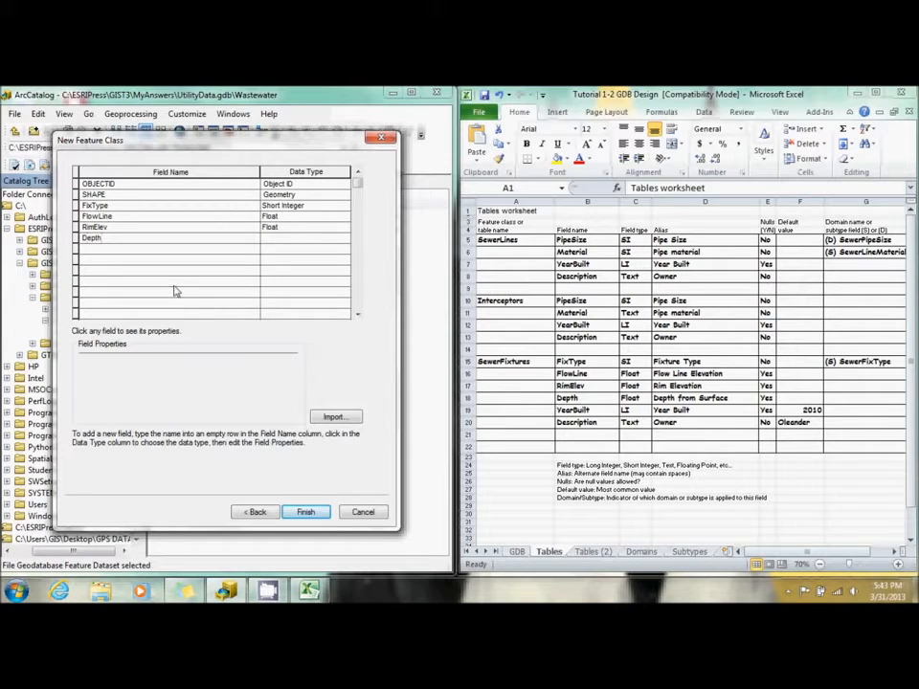
left_click(287, 238)
left_click(285, 271)
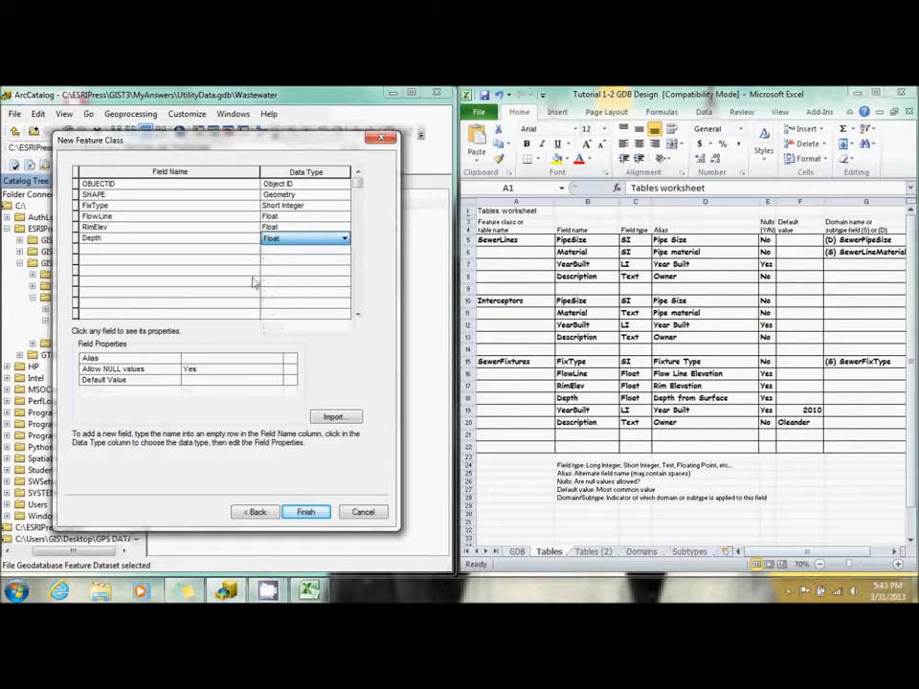
left_click(207, 360)
type("Depth from Surface")
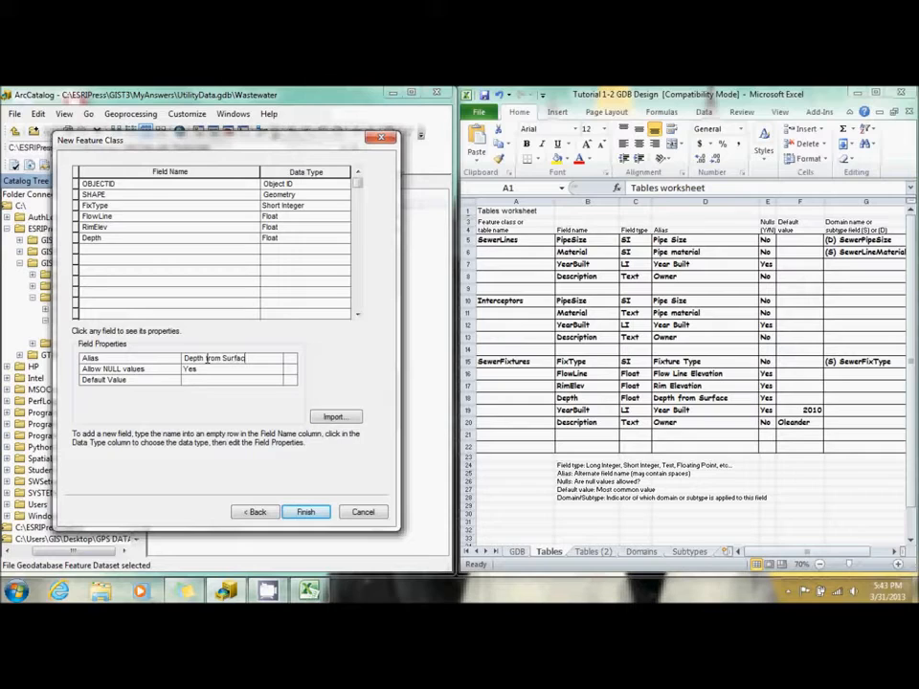
Step: Add a Long Integer field YearBuilt with the alias YearBuilt and the default value 2010
left_click(135, 251)
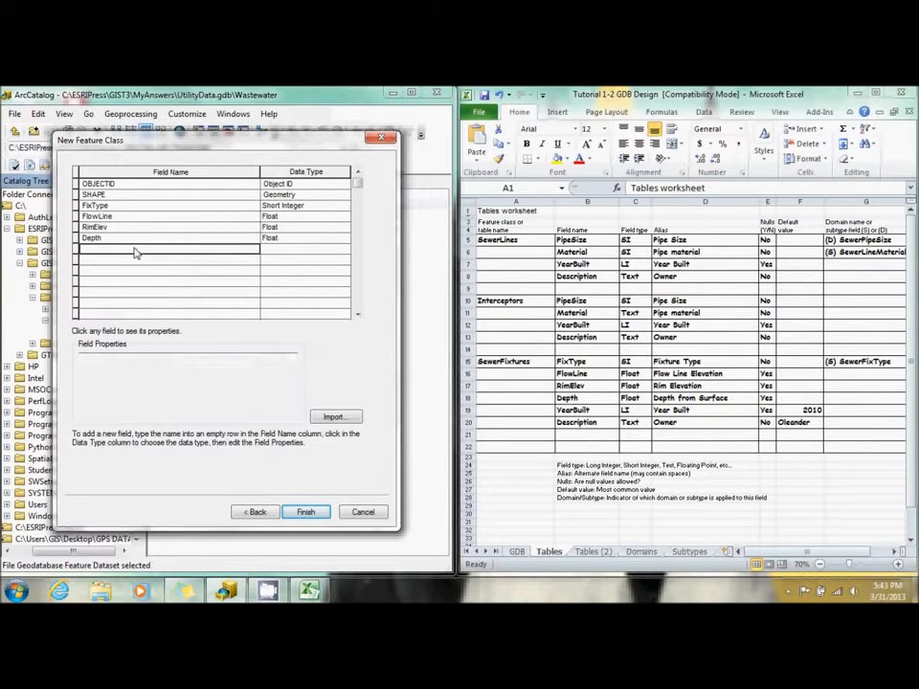
type("YearBuilt")
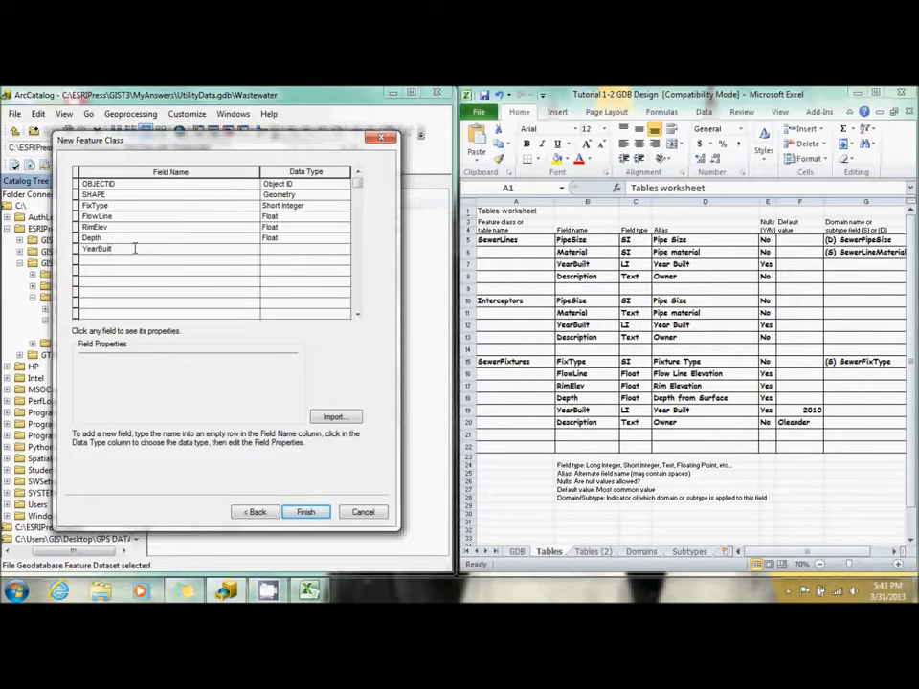
left_click(304, 250)
left_click(306, 276)
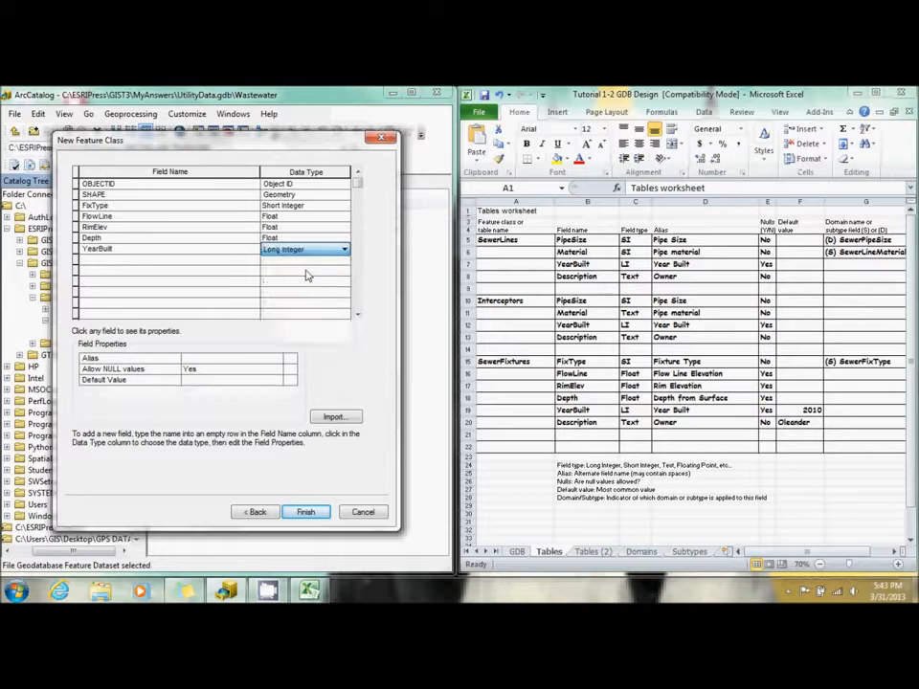
left_click(244, 363)
type("YearBuilt")
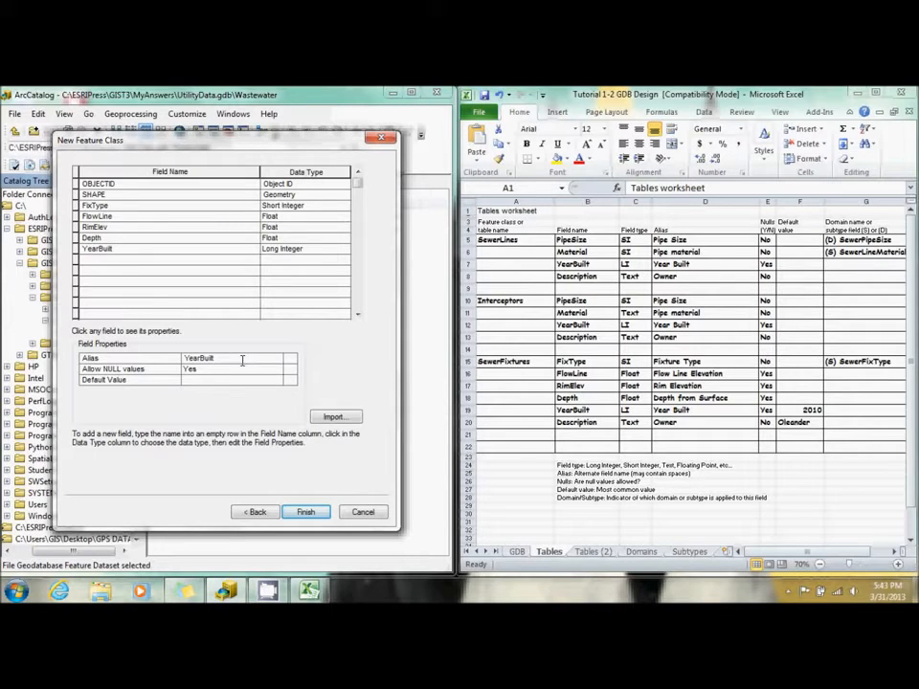
left_click(229, 386)
type("2010")
Step: Add a Text field Description with alias Owner, no null values and default value Oleander, and finish creating the SewerFixtures feature class
left_click(163, 261)
type("Description")
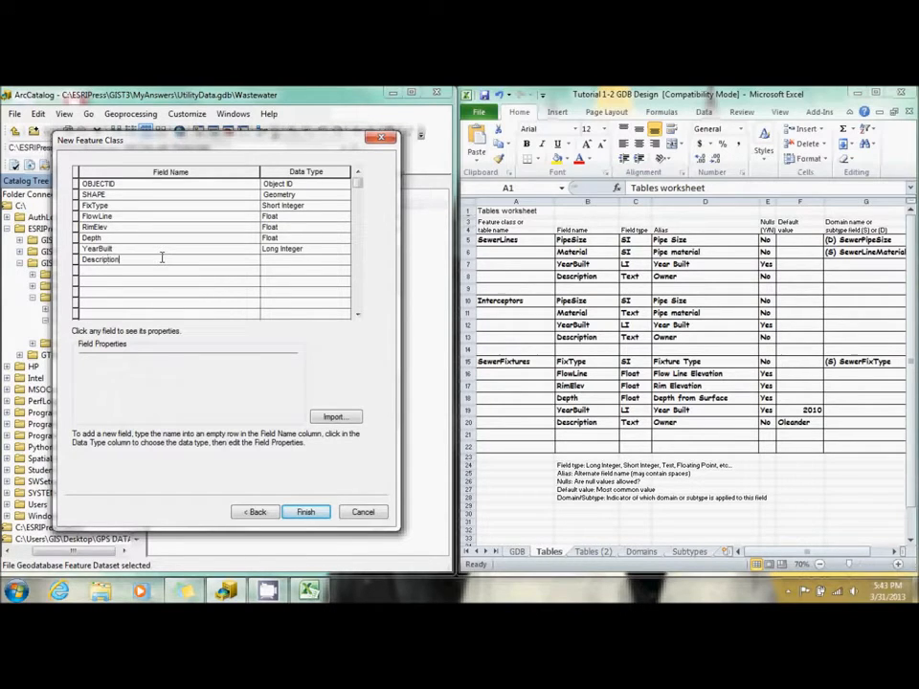
key("Tab")
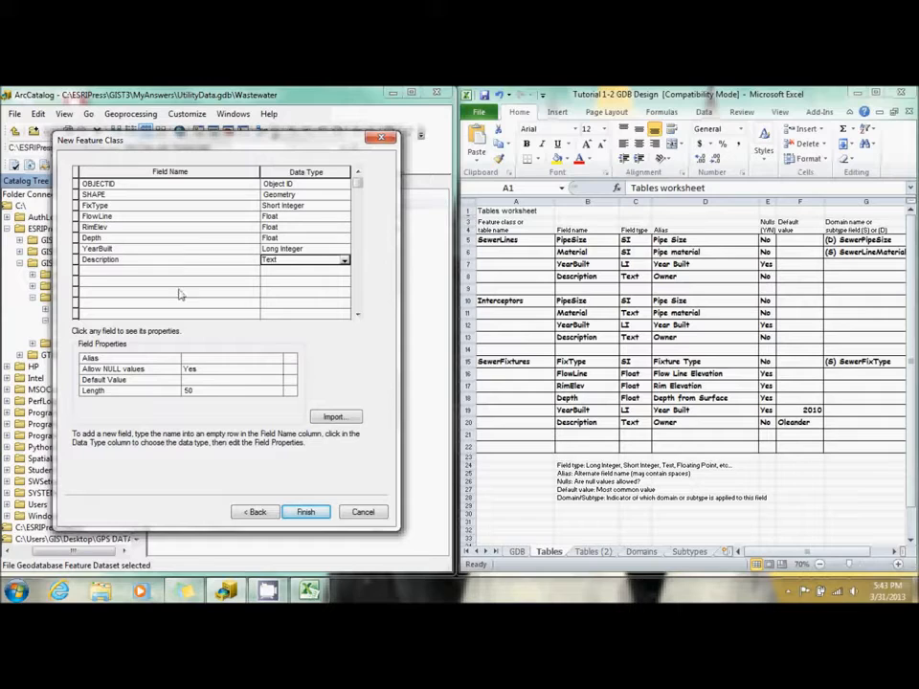
left_click(215, 360)
type("Owner")
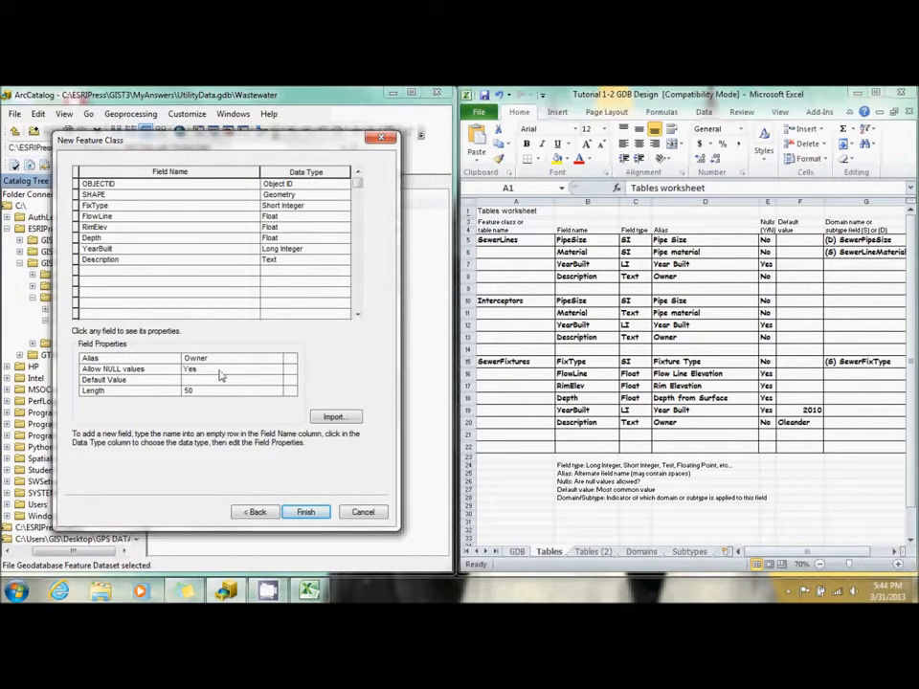
left_click(220, 370)
left_click(220, 381)
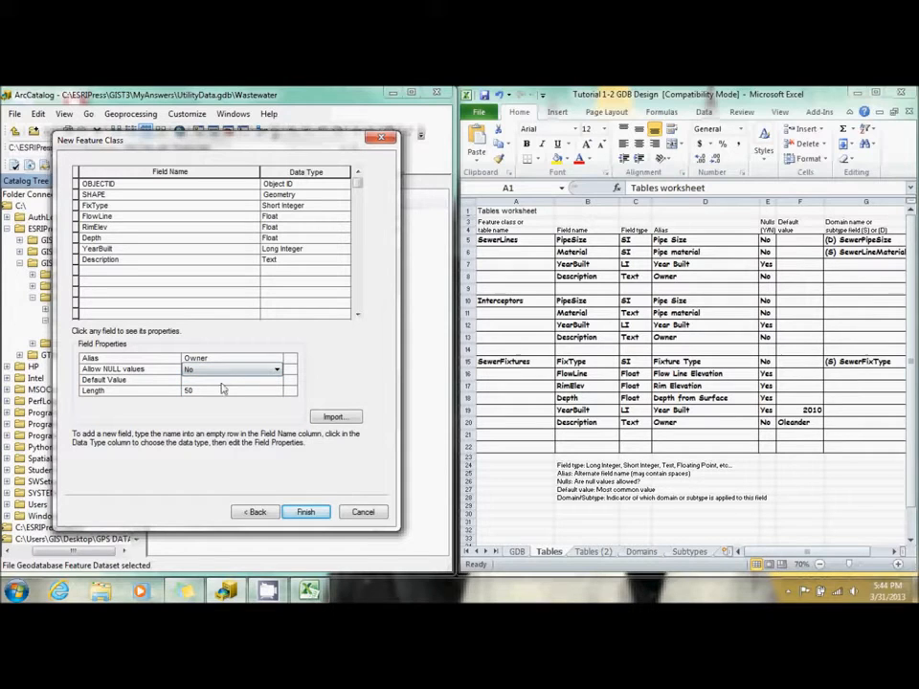
left_click(232, 381)
type("0")
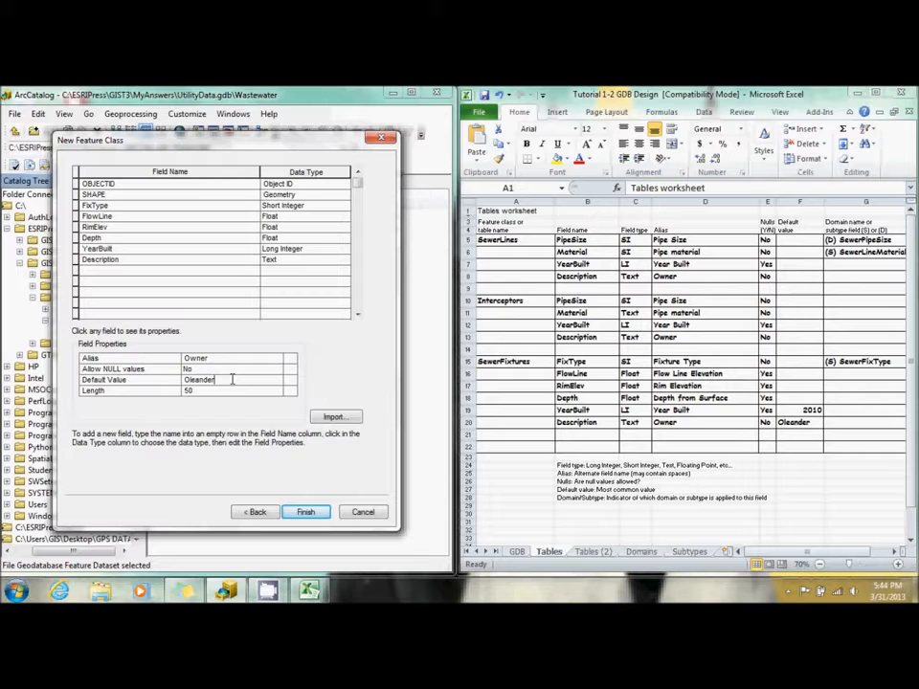
left_click(303, 512)
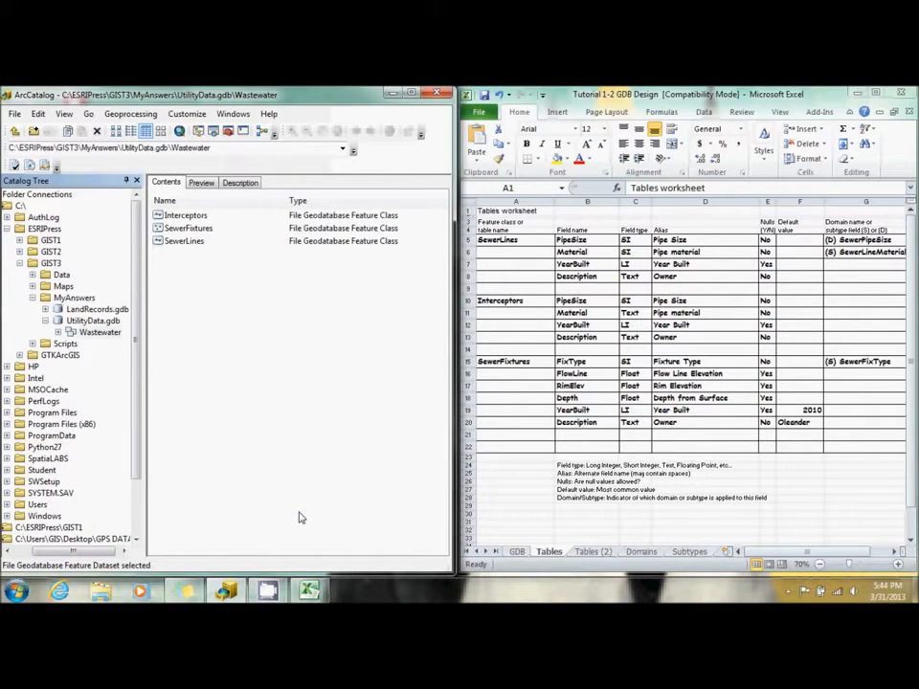
Step: Switch to the Tables (2) worksheet in Excel and zoom it out to 70%
left_click(594, 553)
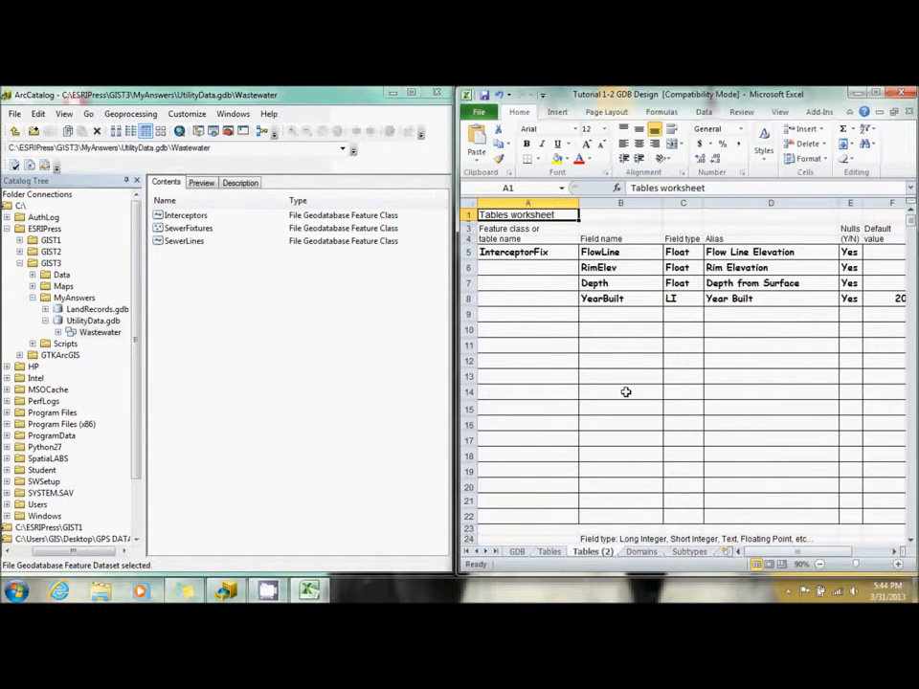
left_click(820, 566)
left_click(819, 566)
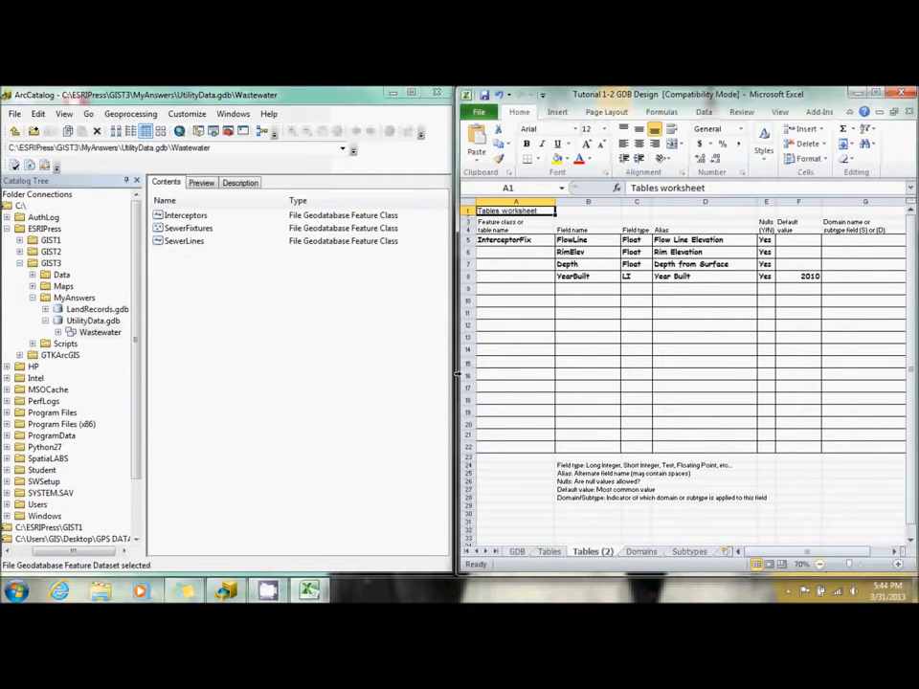
Step: Start a new feature class in the Wastewater dataset named InterceptorFix with the alias Interceptor Fixtures
right_click(101, 333)
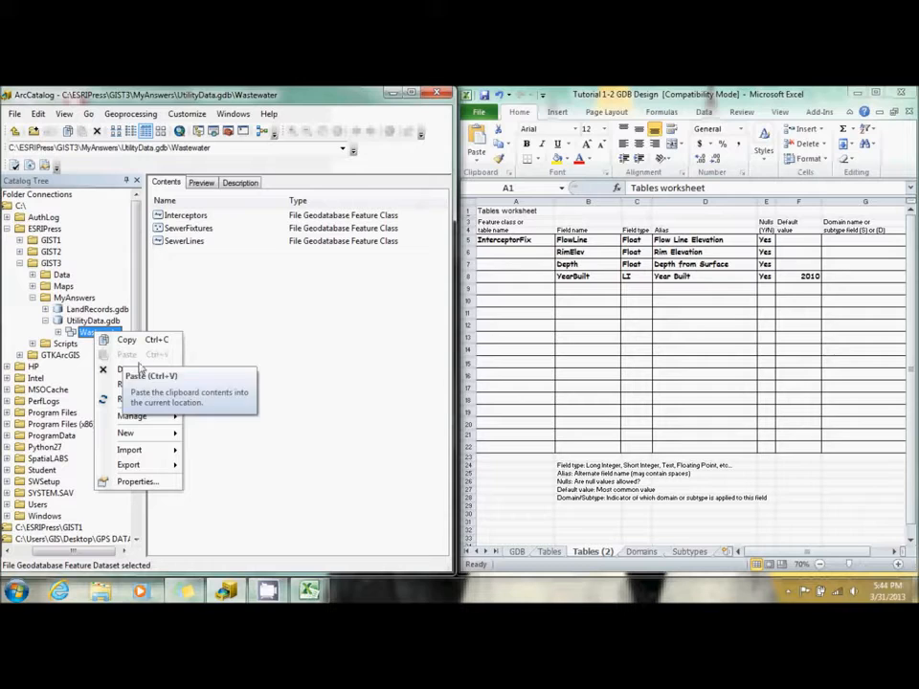
mouse_move(125, 433)
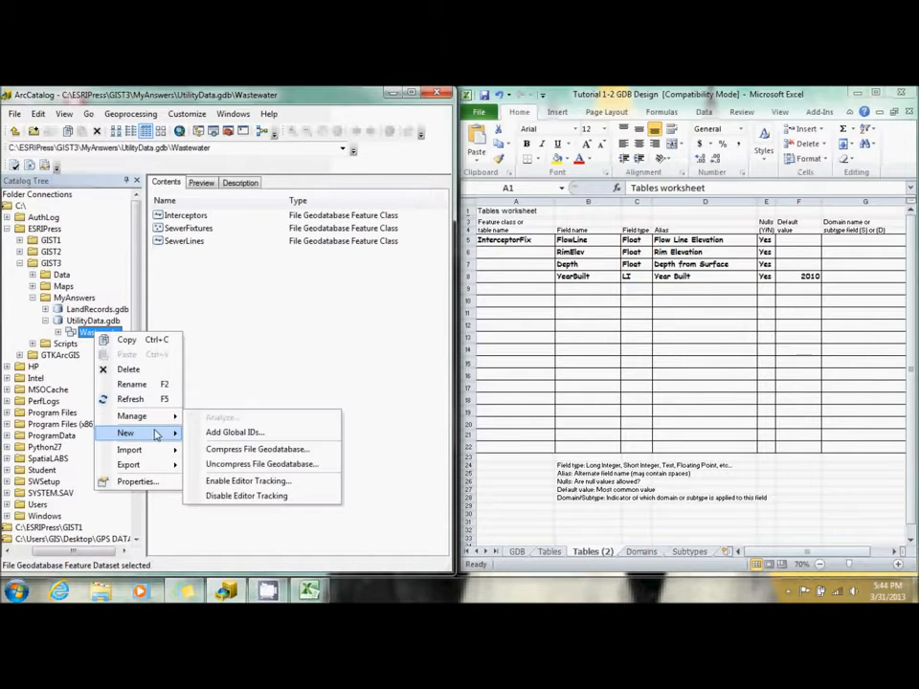
left_click(216, 439)
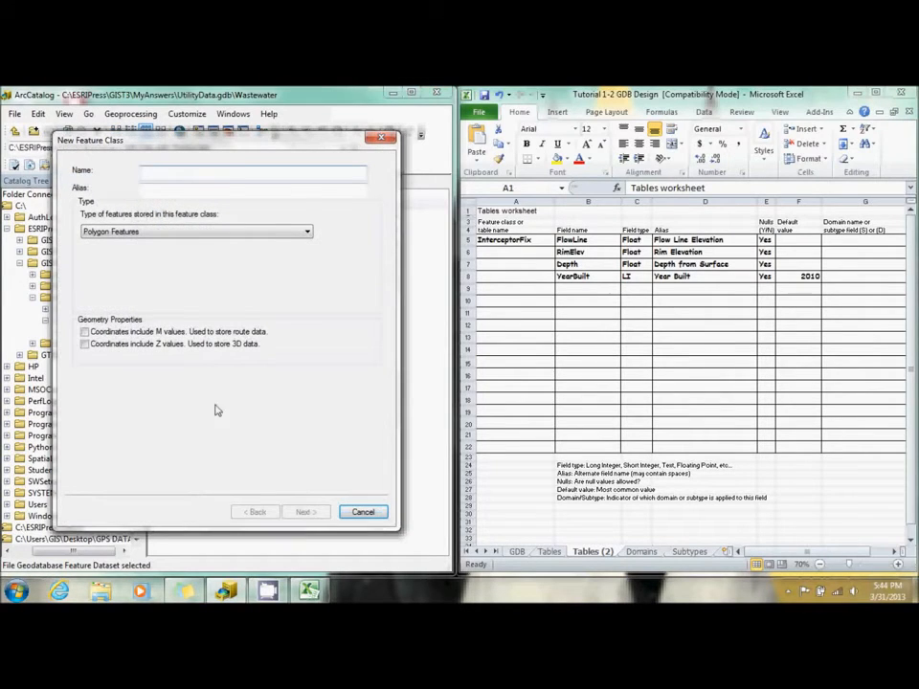
type("I")
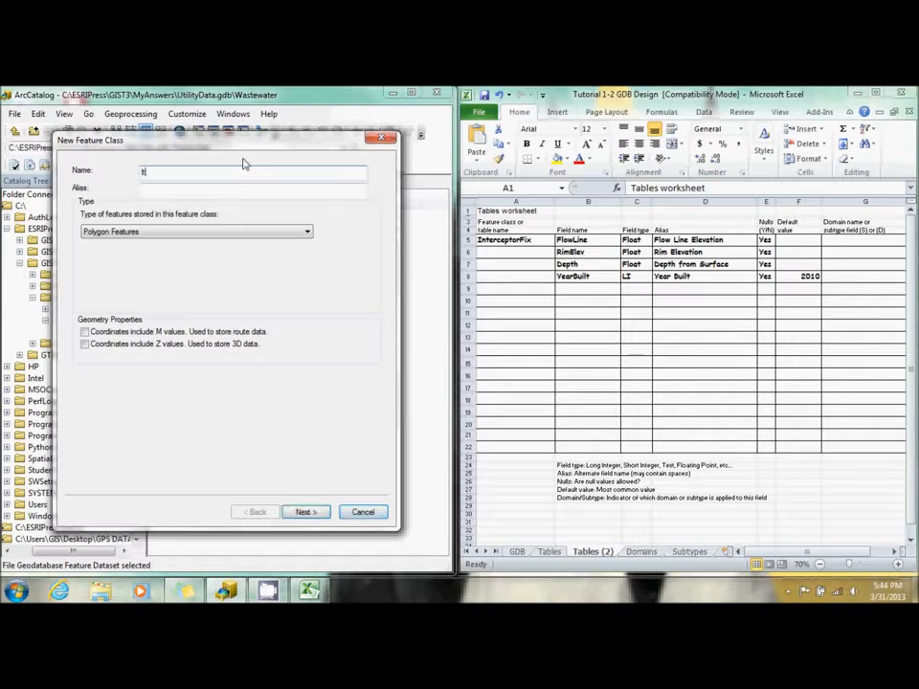
type("ntercep")
type("tor")
type("Inter")
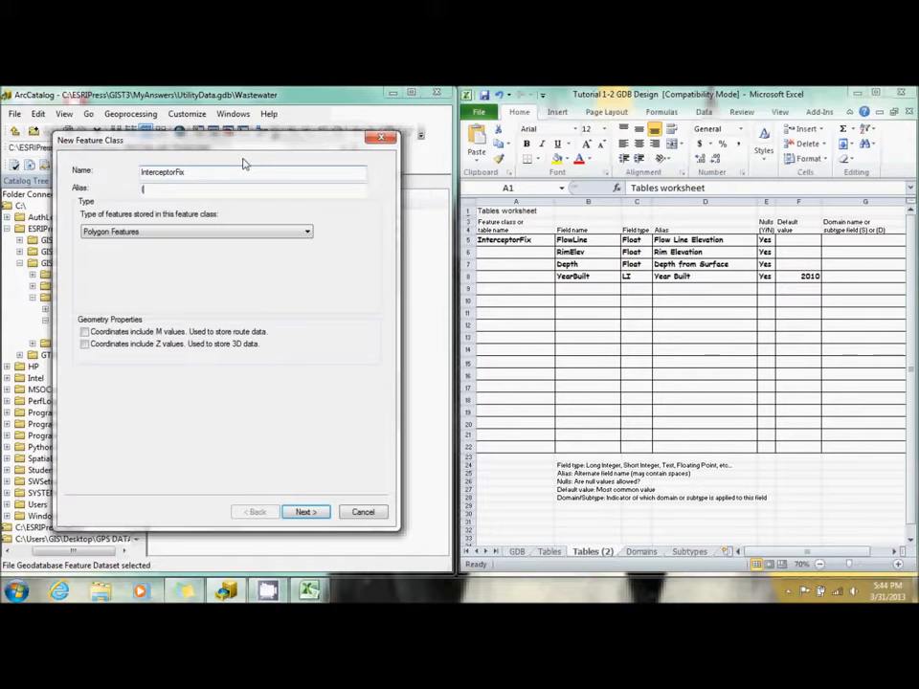
type("cepot")
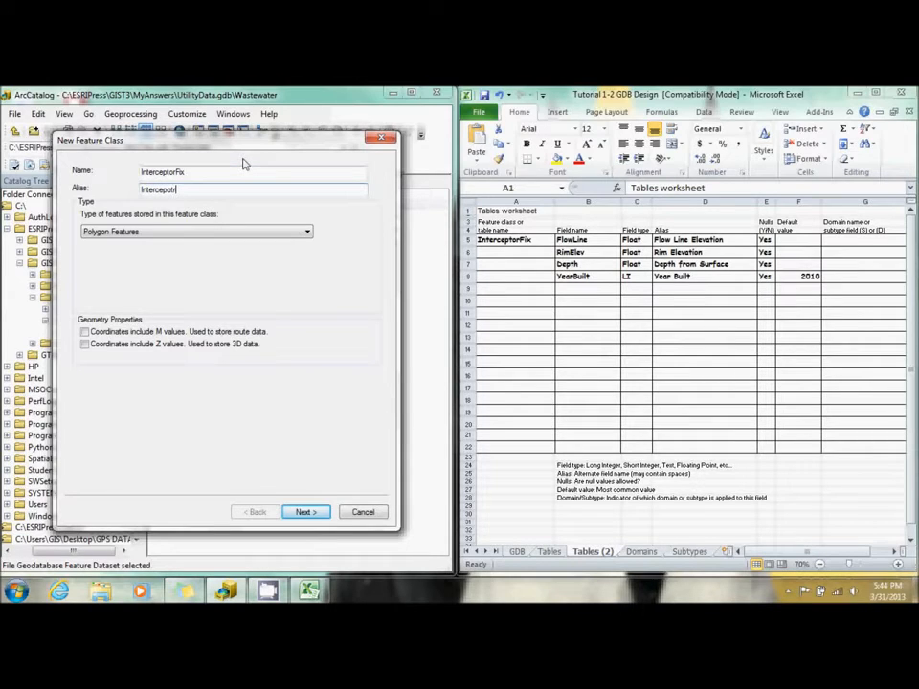
type("or Fixtures")
key("Tab")
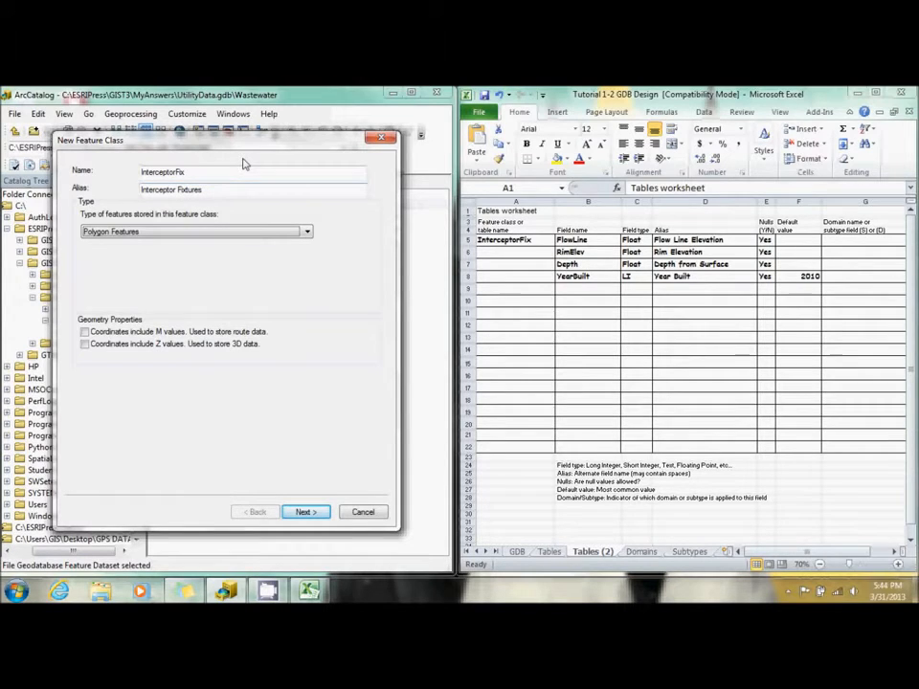
Step: Set the feature type to Point Features and accept the default storage configuration
left_click(241, 232)
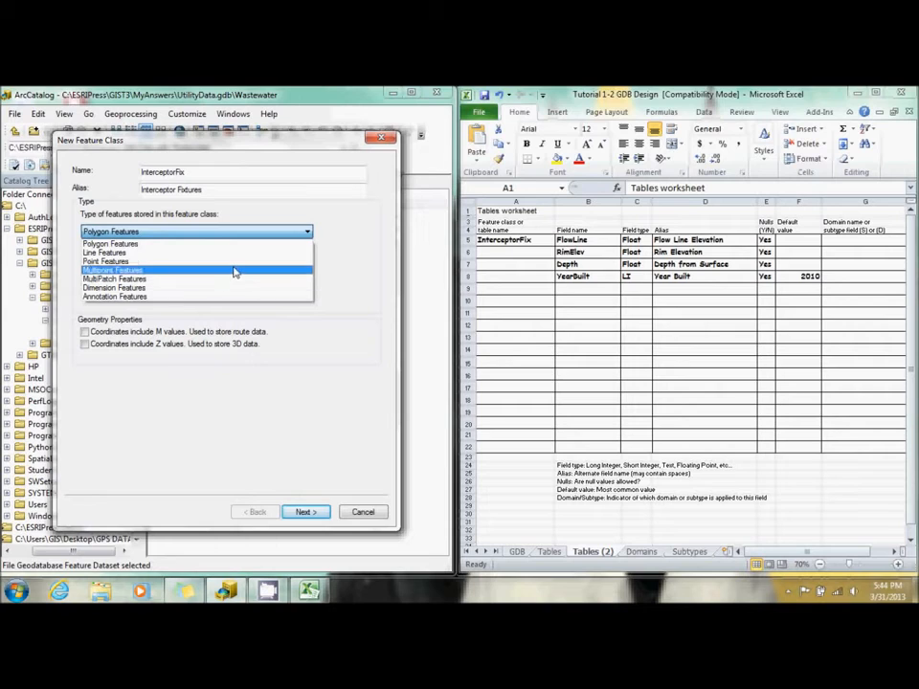
left_click(235, 261)
left_click(303, 513)
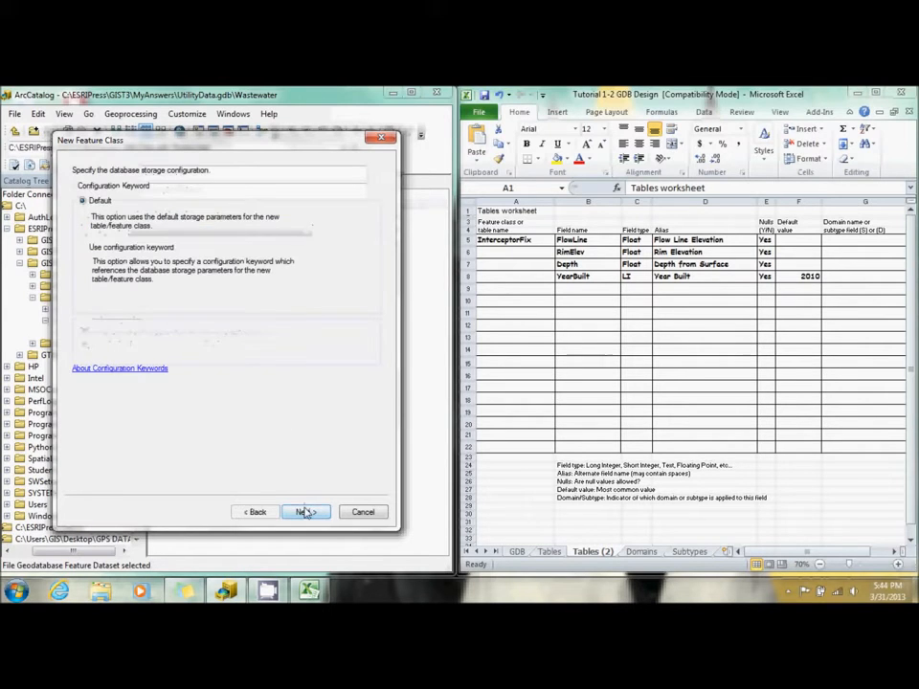
left_click(304, 513)
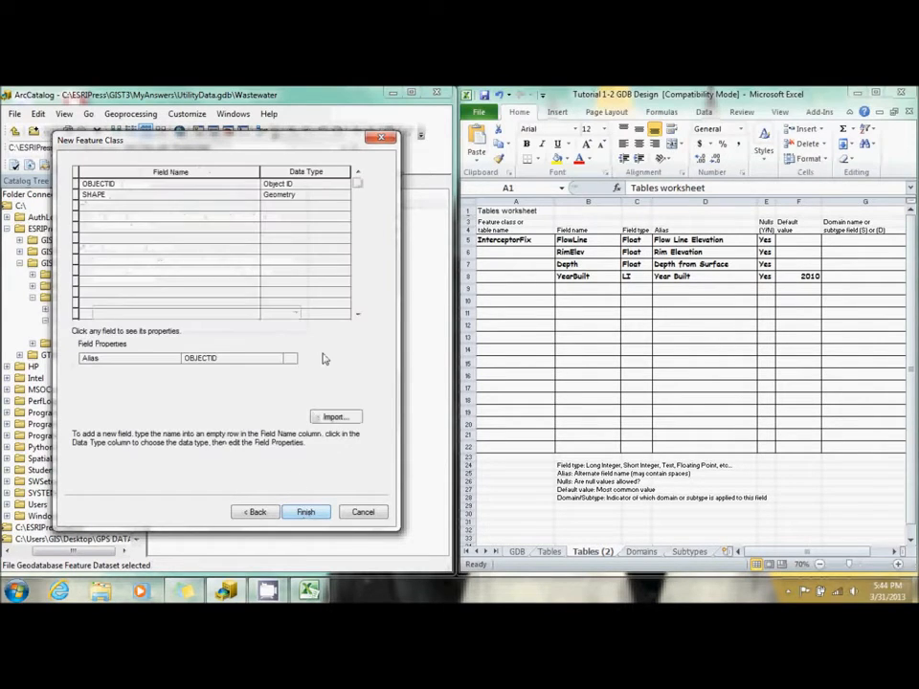
Step: Import the field definitions from the SewerFixtures feature class
left_click(335, 416)
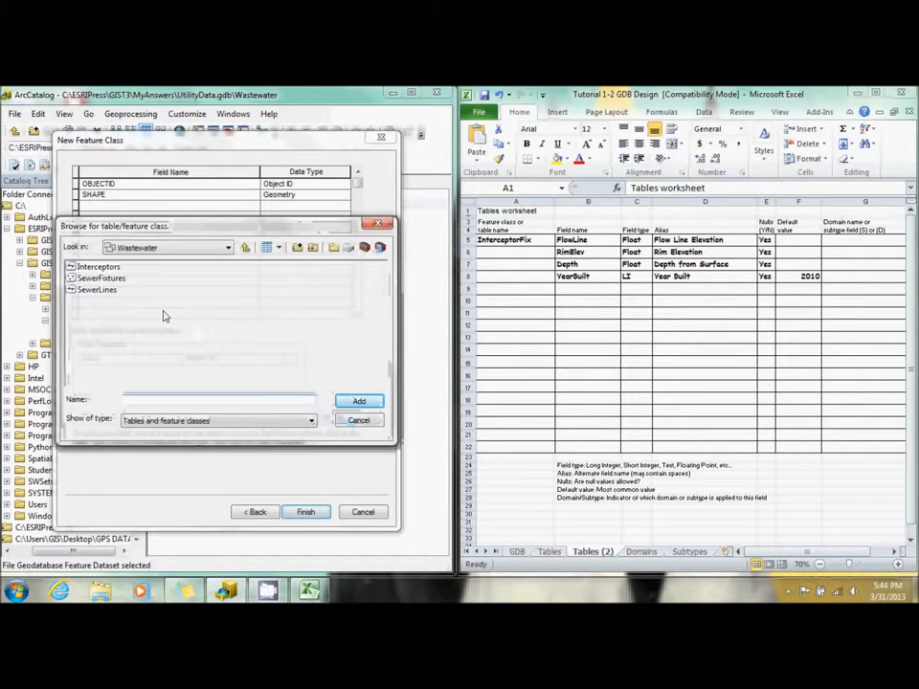
left_click(105, 279)
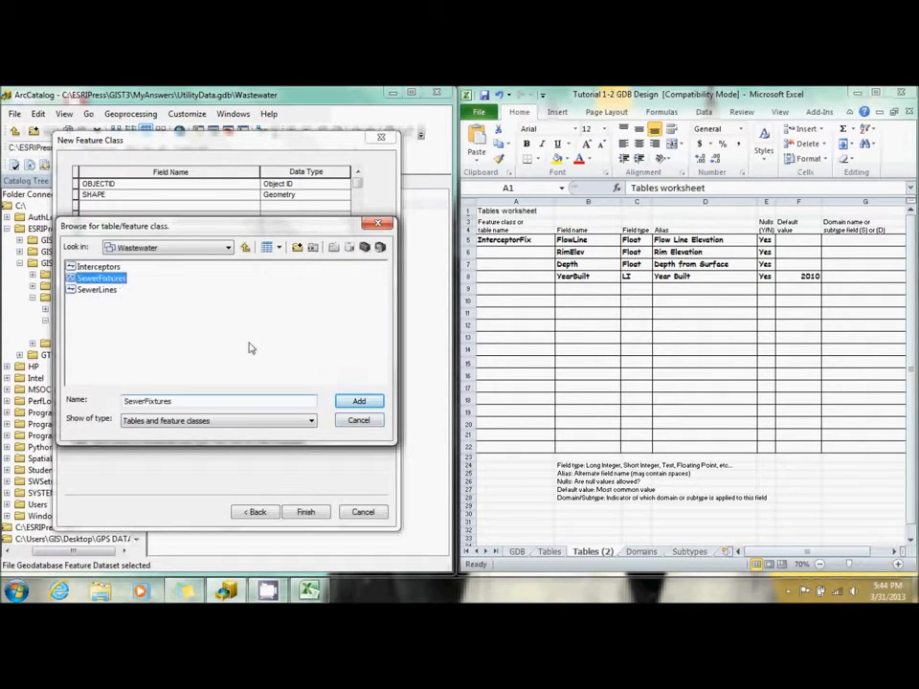
left_click(357, 401)
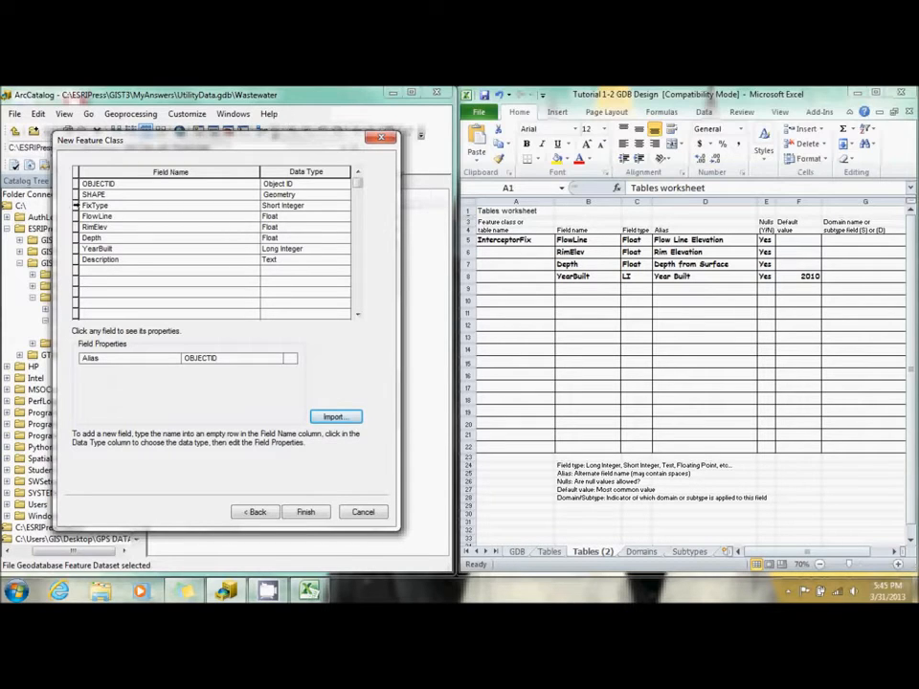
Step: Delete the FixType and Description fields from the imported field list
left_click(76, 205)
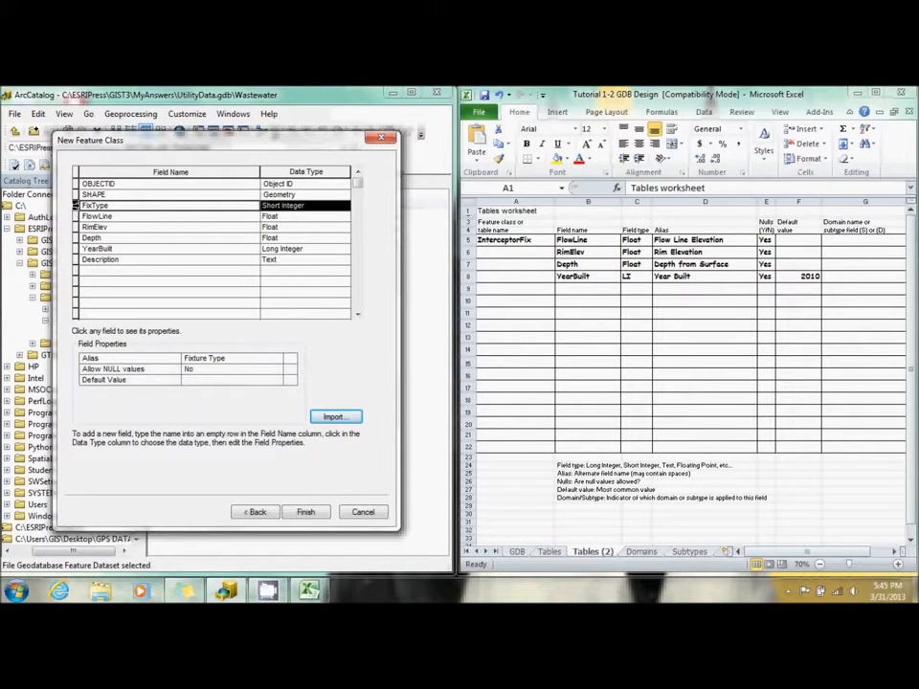
key("Delete")
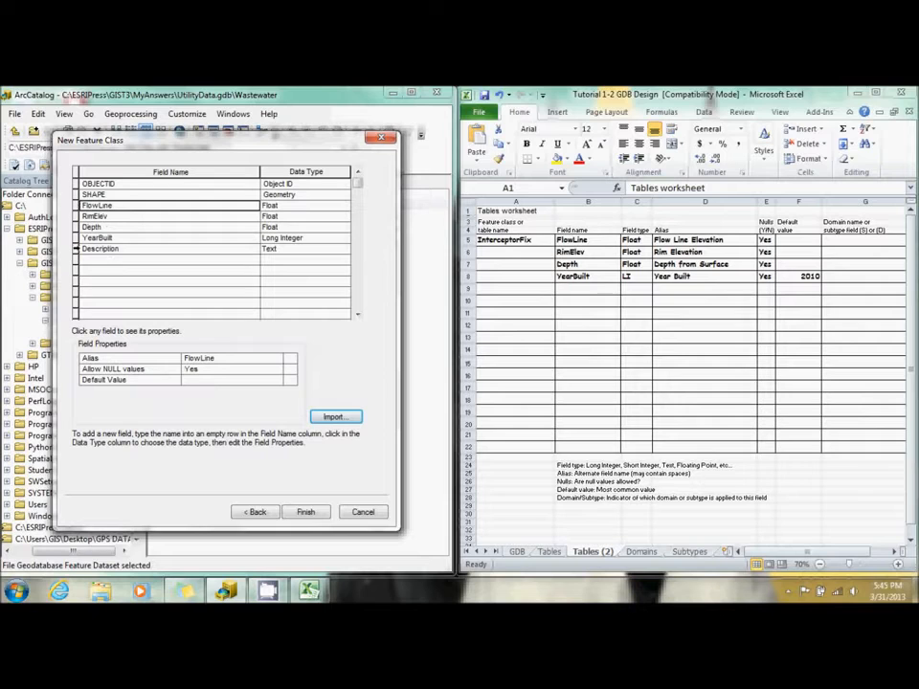
left_click(75, 249)
key("Delete")
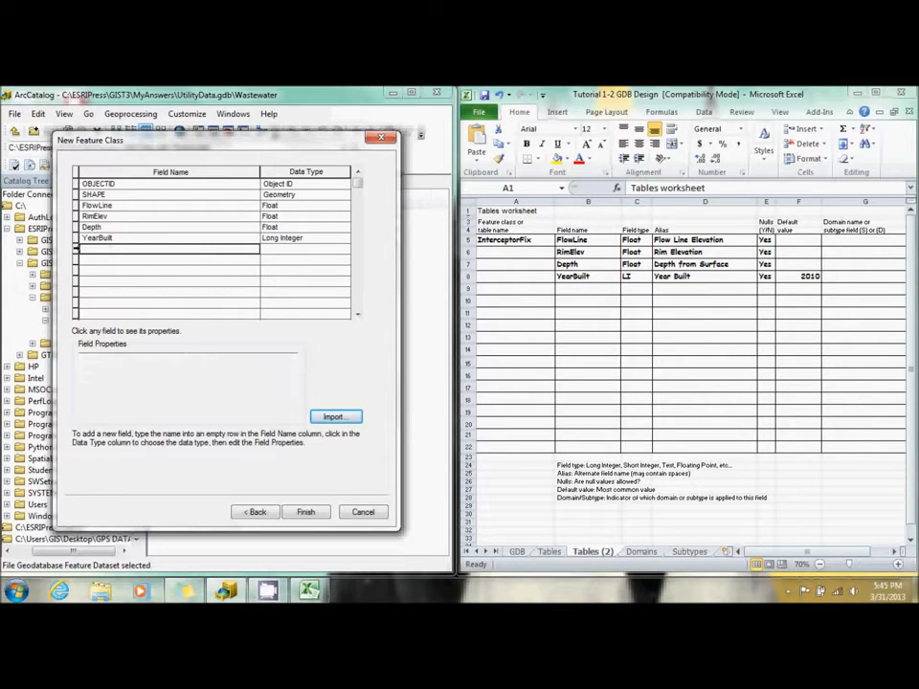
Step: Check the properties of the YearBuilt and Depth fields and finish creating the InterceptorFix feature class
left_click(198, 241)
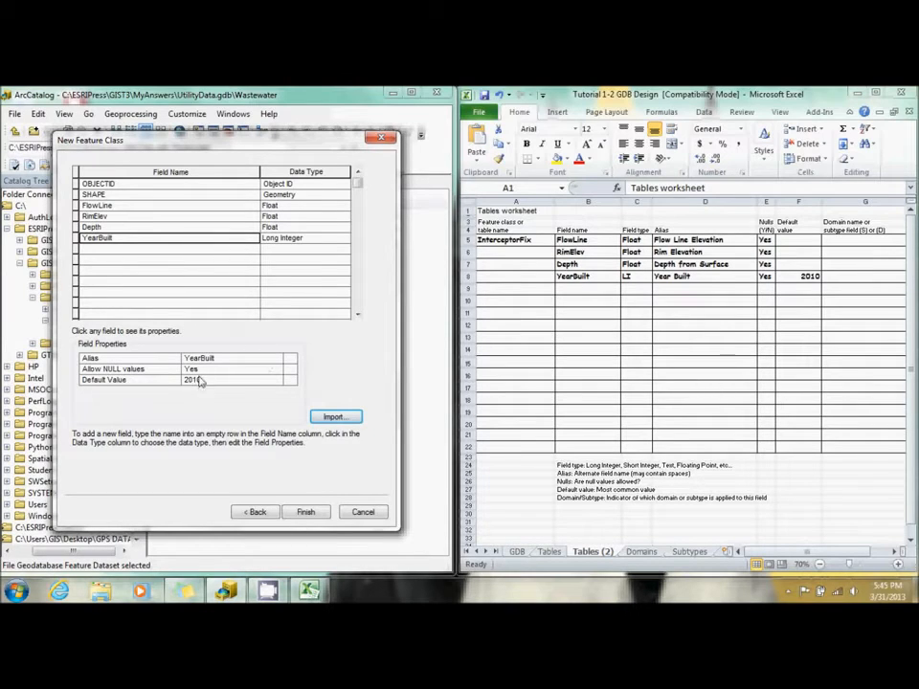
left_click(213, 227)
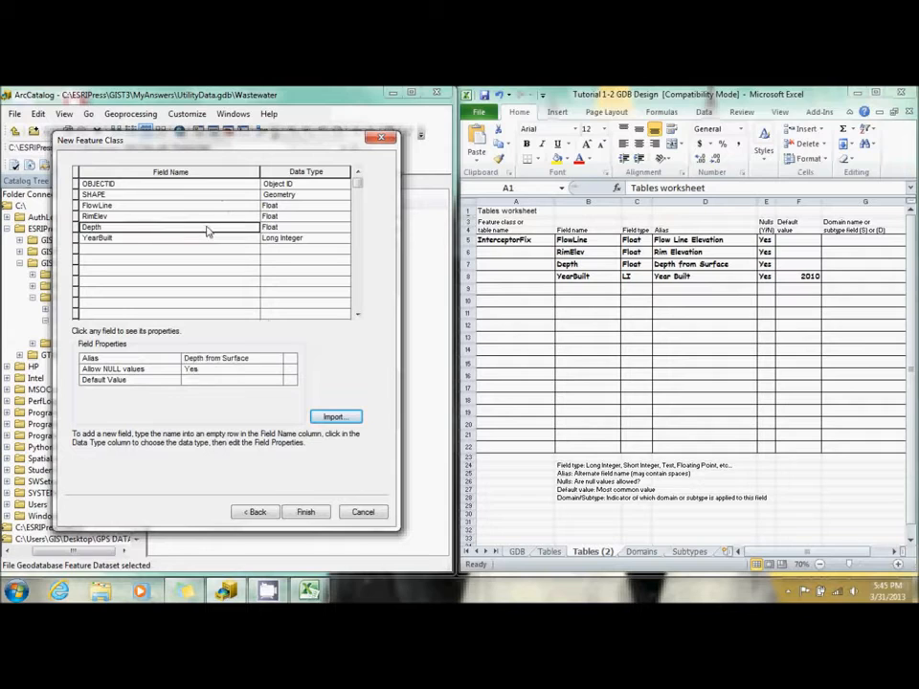
left_click(304, 513)
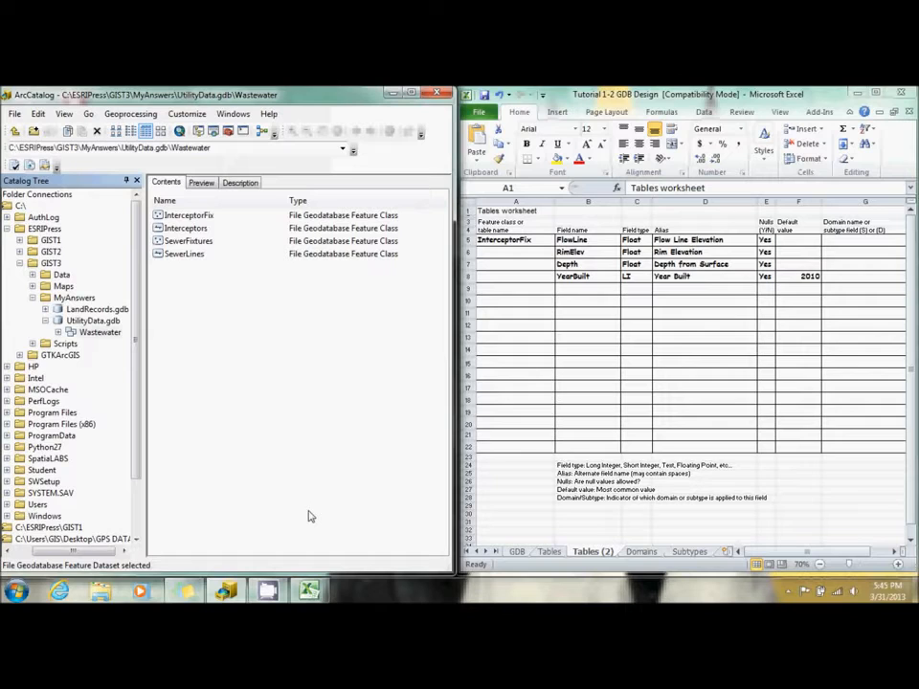
Step: Open the domain settings in UtilityData.gdb's database properties and show the Domains worksheet in Excel at 80% zoom
left_click(551, 553)
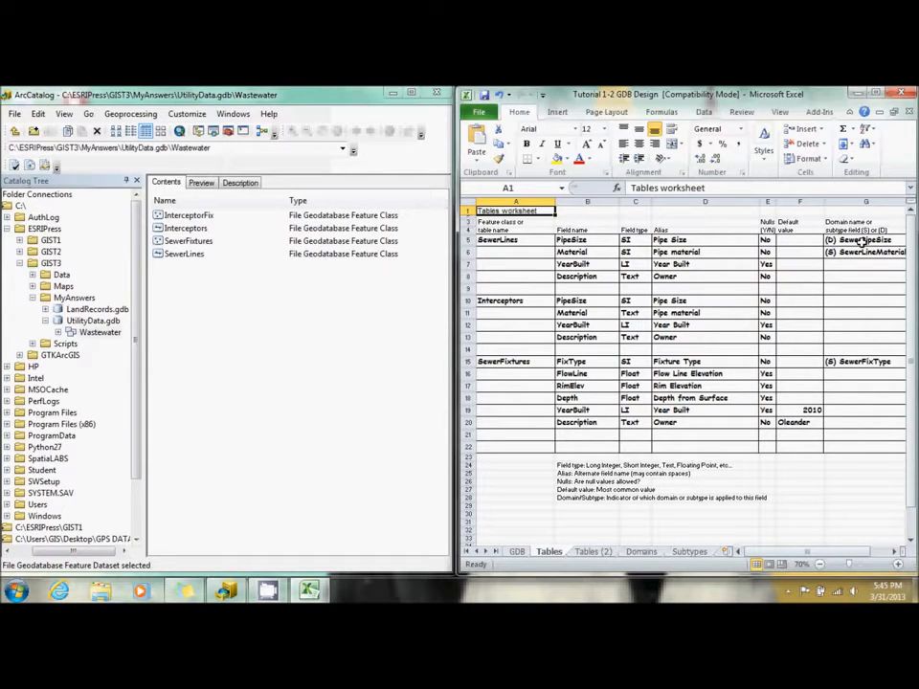
left_click(88, 321)
right_click(84, 322)
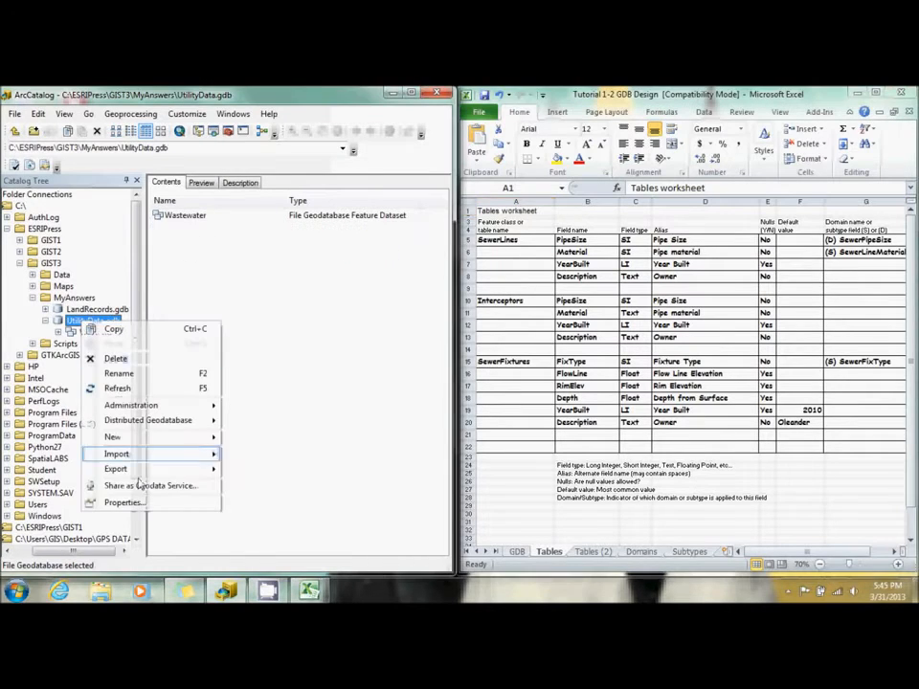
left_click(140, 502)
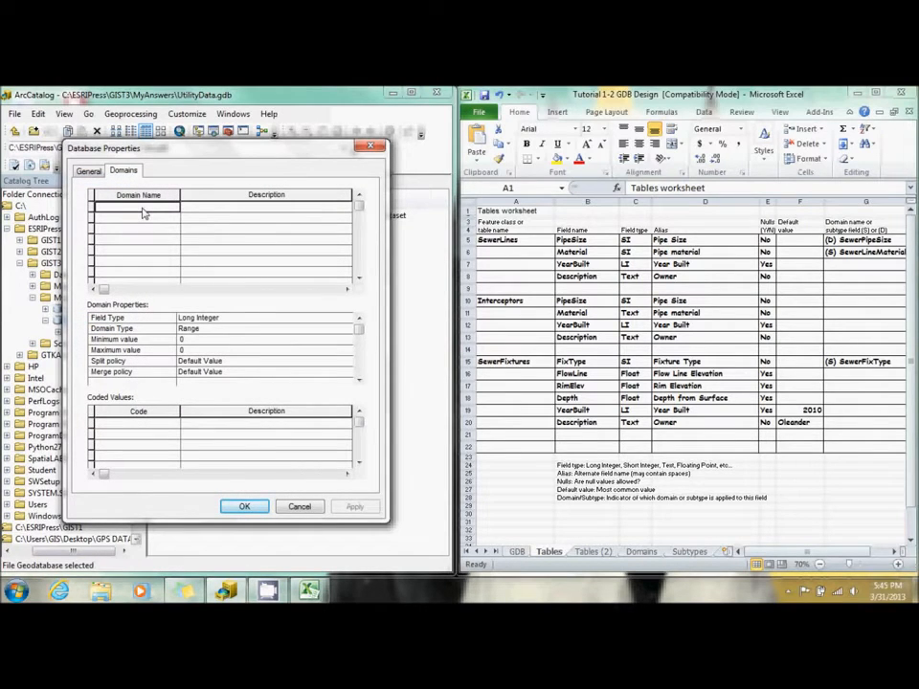
left_click(647, 553)
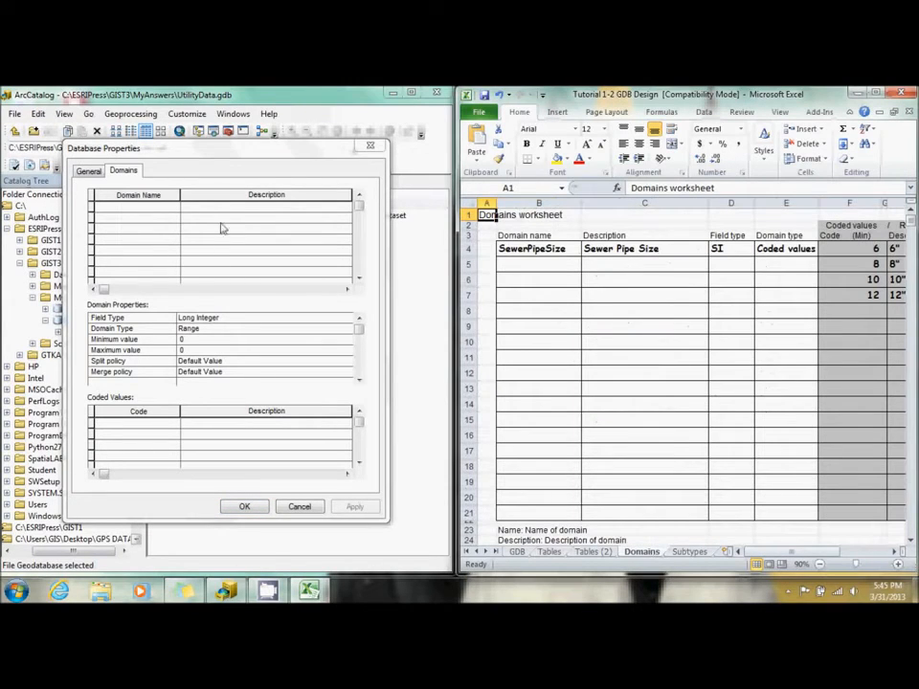
left_click(821, 565)
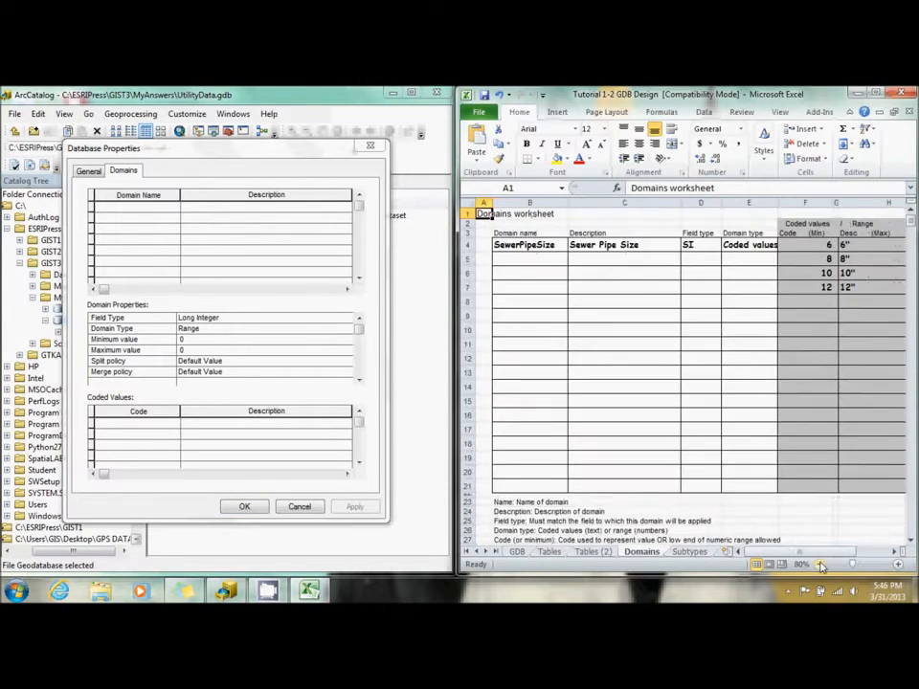
Step: Add a domain SewerPipeSize with the description Sewer Pipe Size and the field type Short Integer
left_click(158, 212)
type("Sewer")
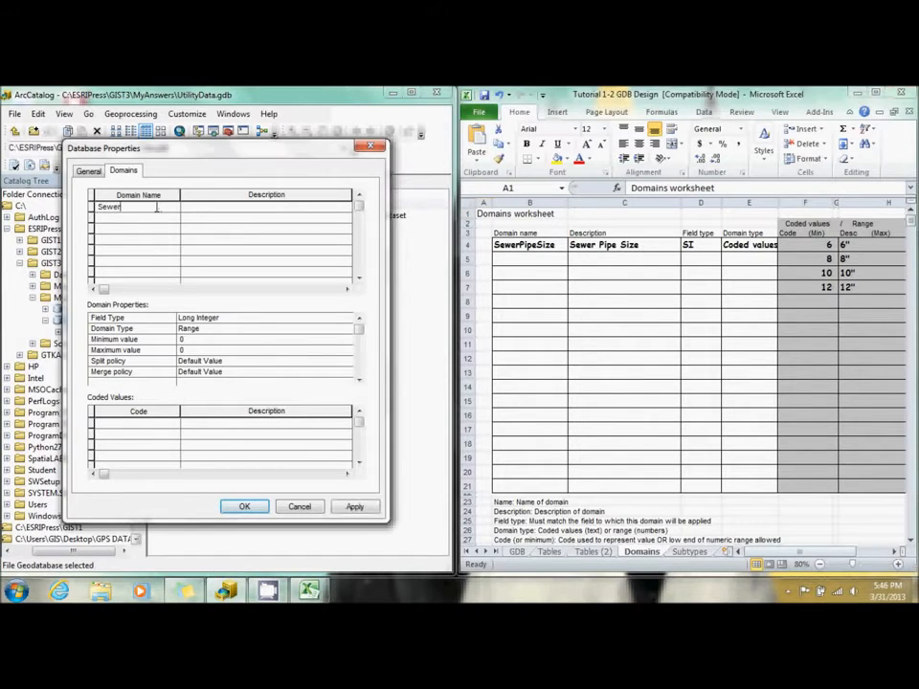
type("PipeSize")
key("Tab")
type("Sewe")
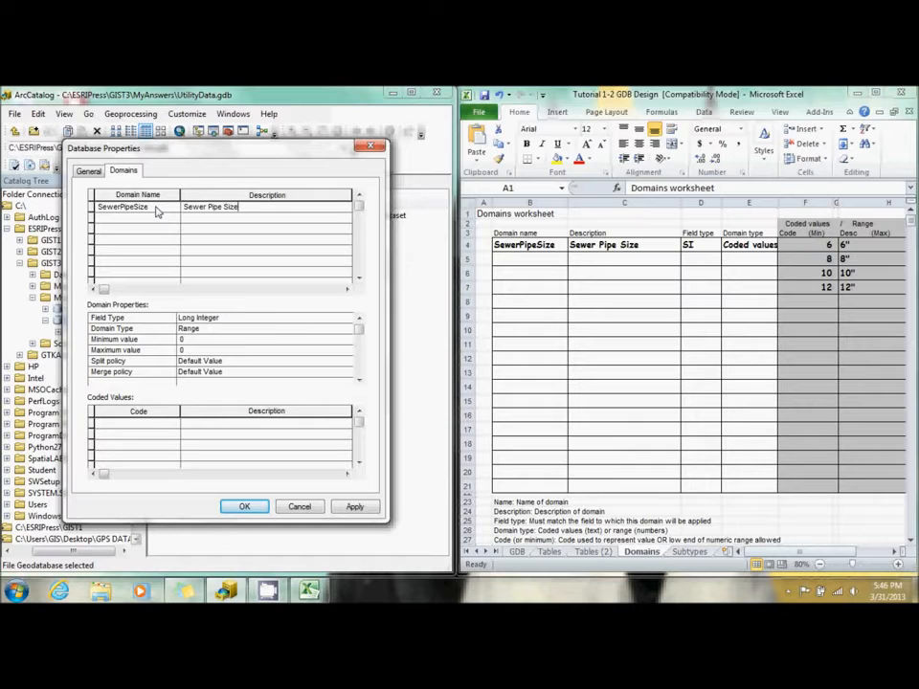
left_click(238, 318)
left_click(219, 329)
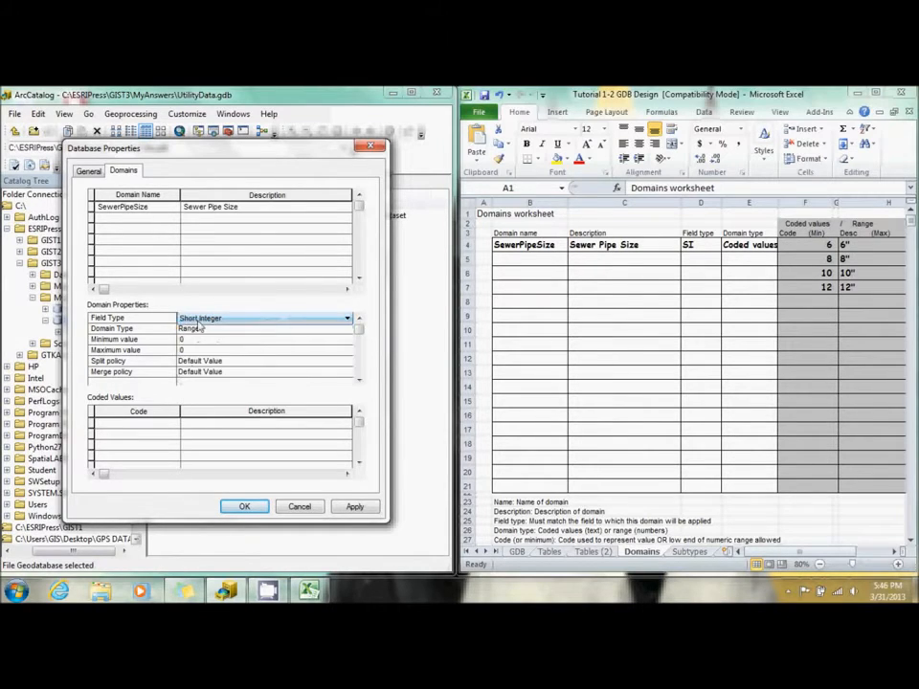
Step: Set the SewerPipeSize domain type to Coded Values and enter the codes 6, 8, 10 and 12
left_click(223, 329)
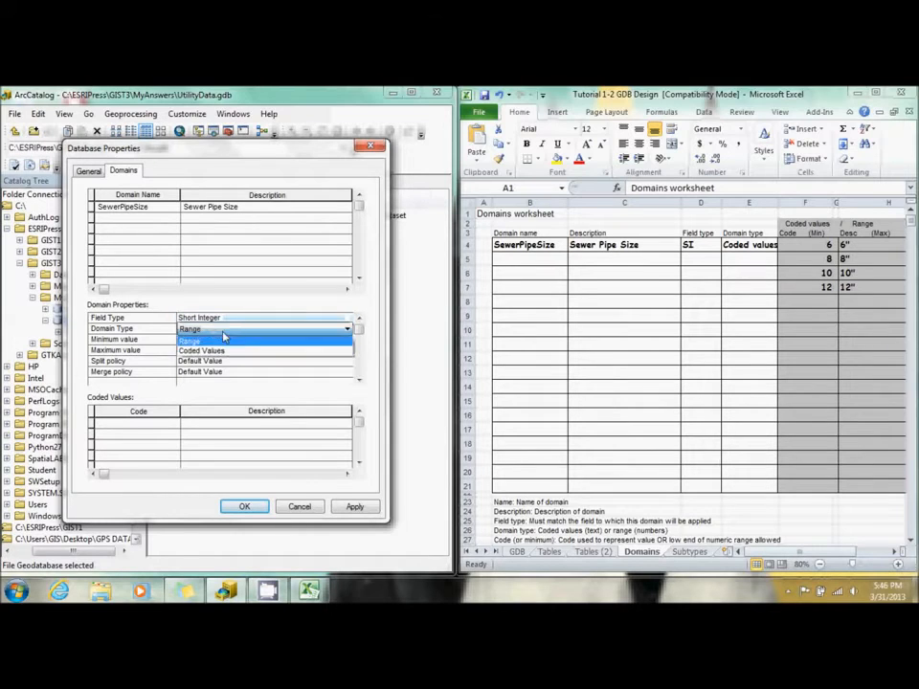
left_click(227, 351)
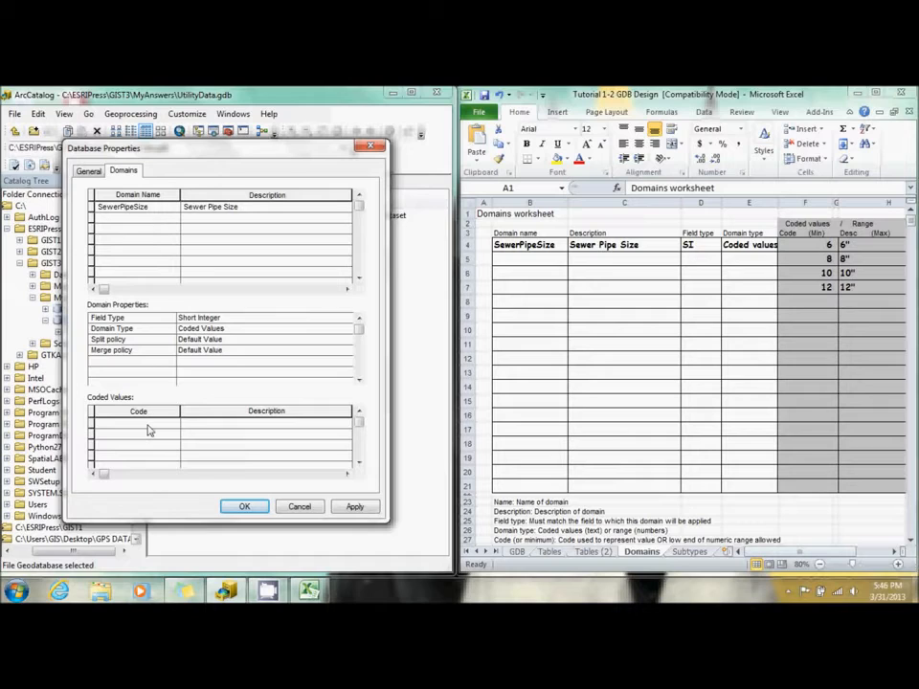
key("Down")
type("8")
key("Down")
type("10")
key("Down")
type("12")
Step: Describe the four SewerPipeSize codes as 6", 8", 10" and 12", and save the domain to the geodatabase
key("Right")
key("Up")
key("Up")
key("Up")
type("6\"")
key("Down")
type("8\"")
key("Down")
type("10")
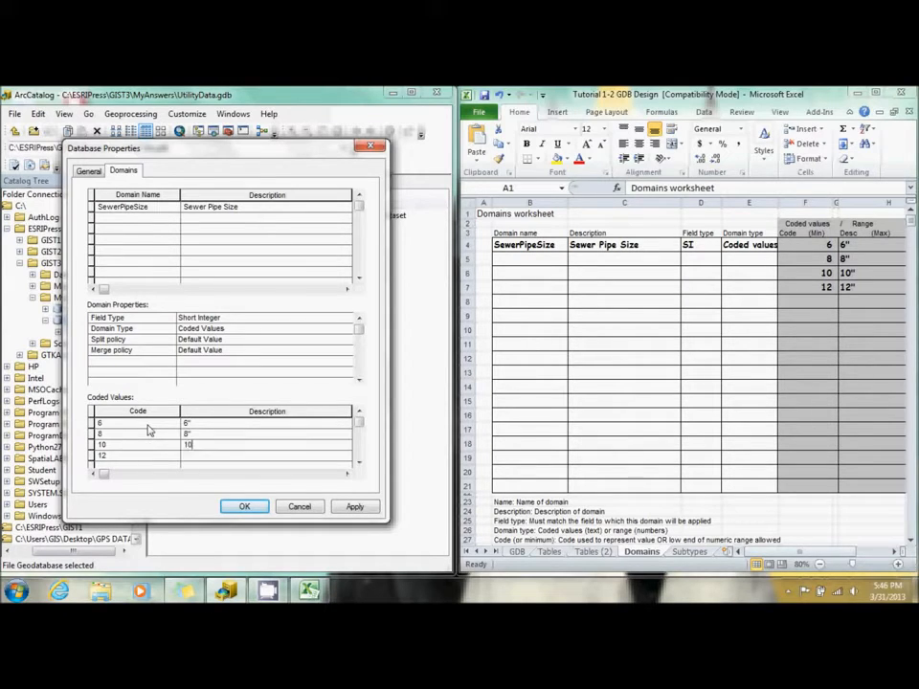
type("\"")
key("Down")
type("12\"")
left_click(354, 507)
left_click(245, 507)
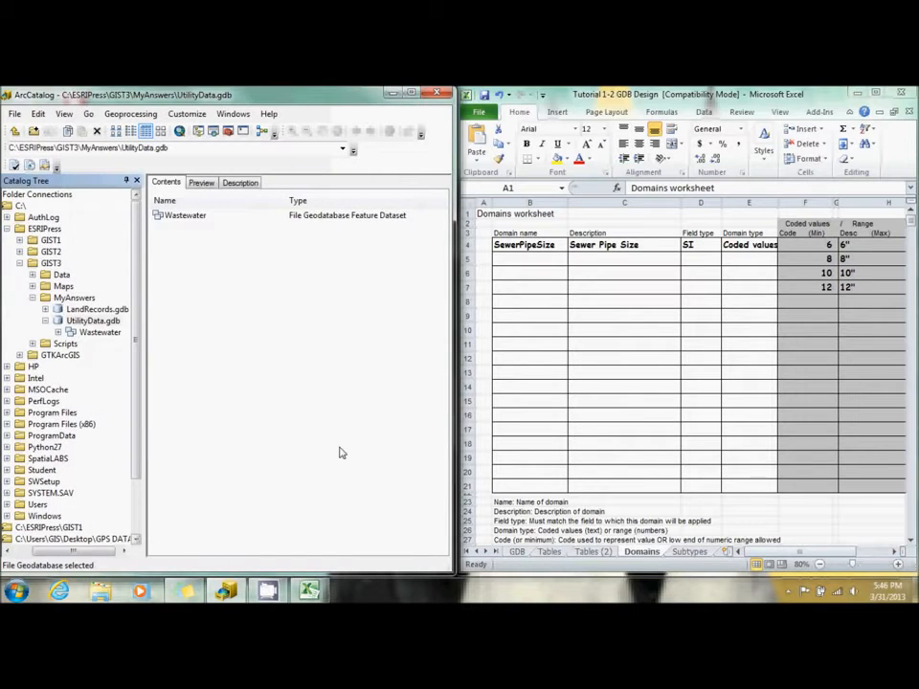
Step: Show the Tables worksheet in Excel and open the properties of the Wastewater SewerLines feature class in ArcCatalog
left_click(548, 554)
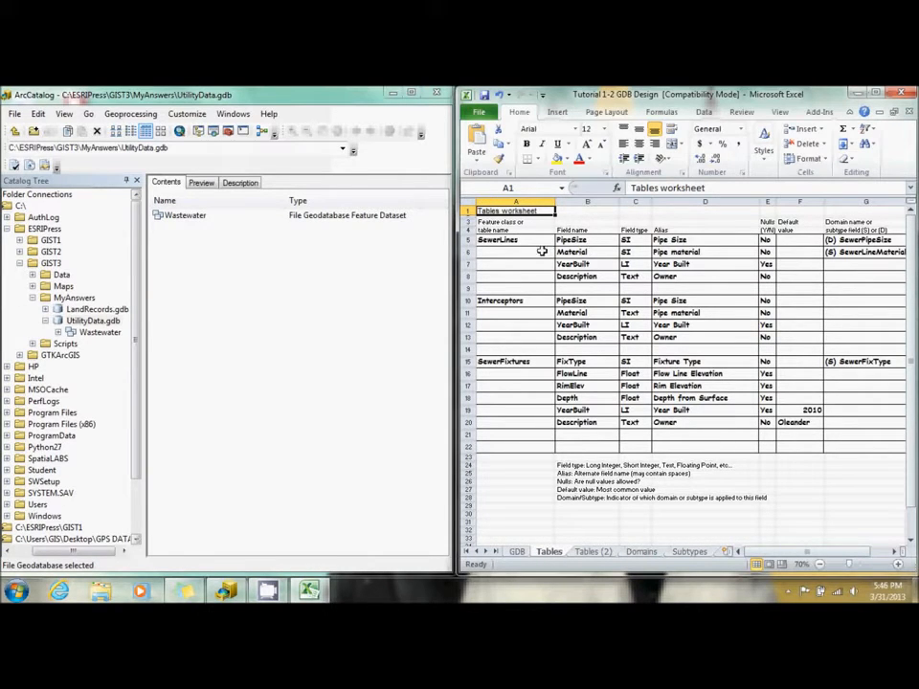
left_click(58, 332)
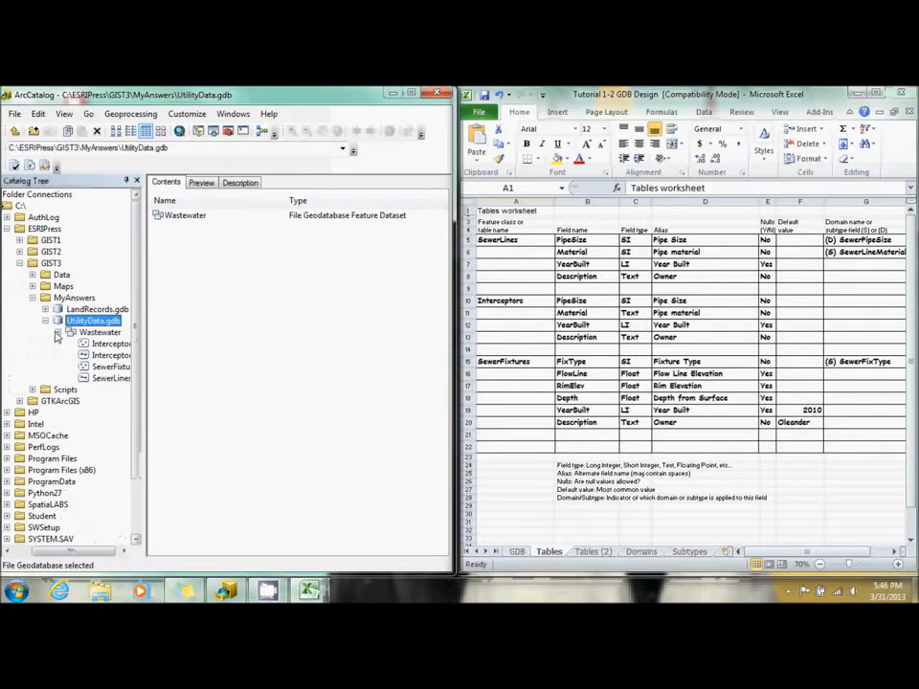
left_click(102, 380)
right_click(104, 380)
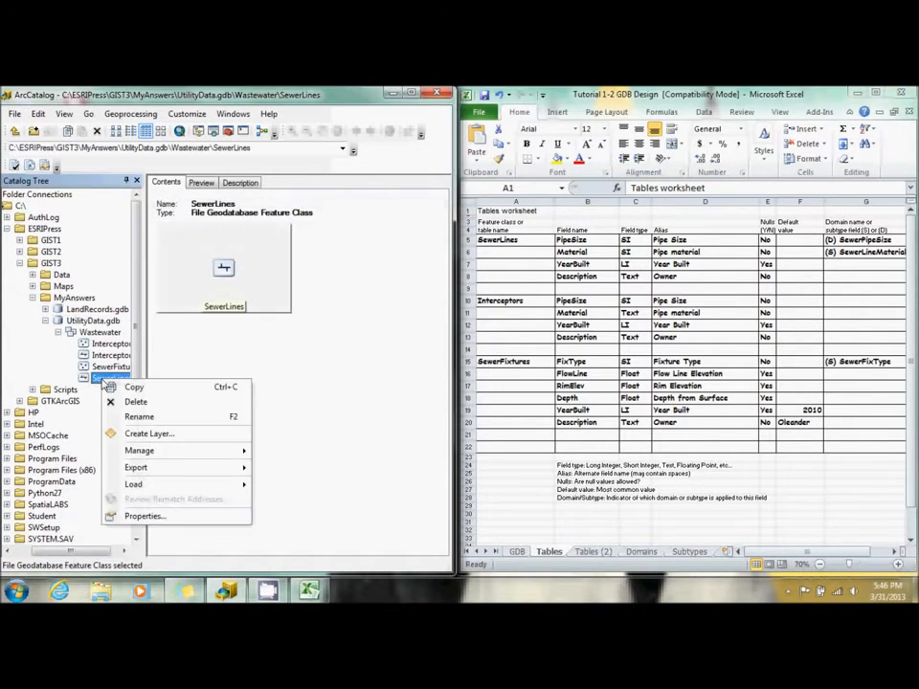
left_click(142, 516)
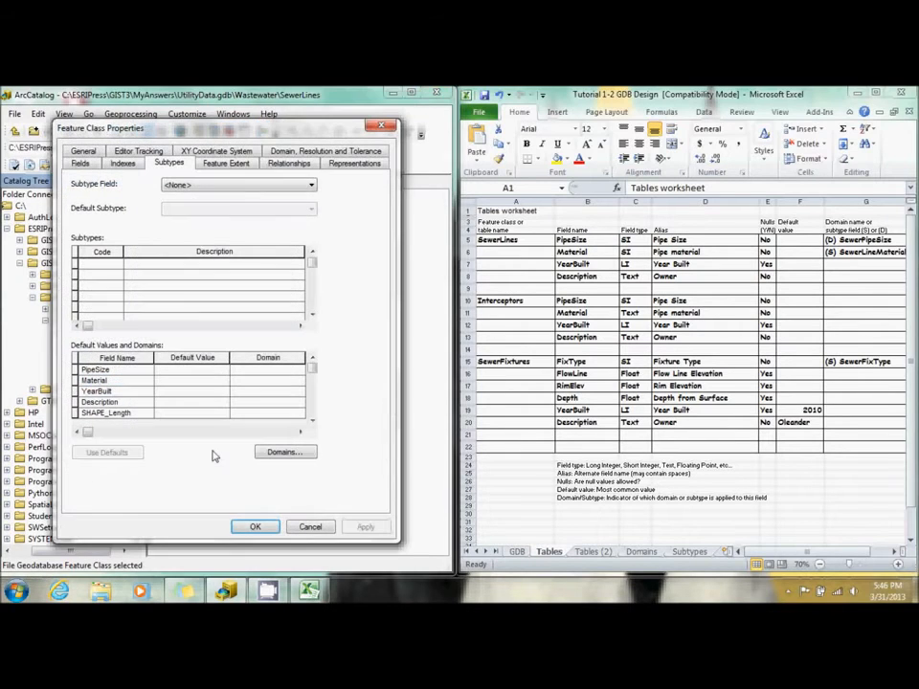
Step: Assign the SewerPipeSize domain to the PipeSize field of SewerLines and save the feature class properties
left_click(83, 164)
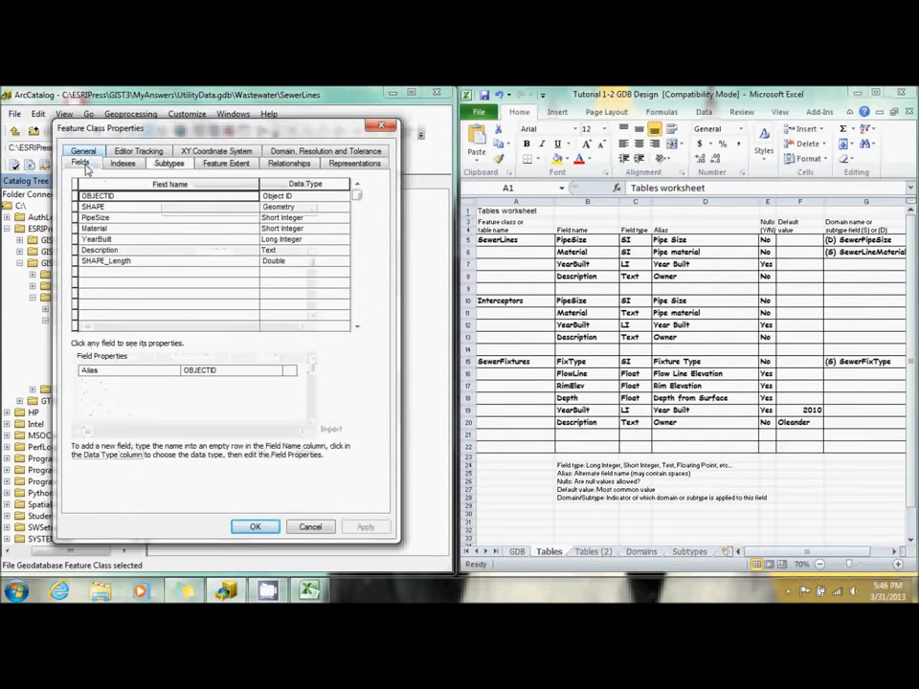
left_click(196, 218)
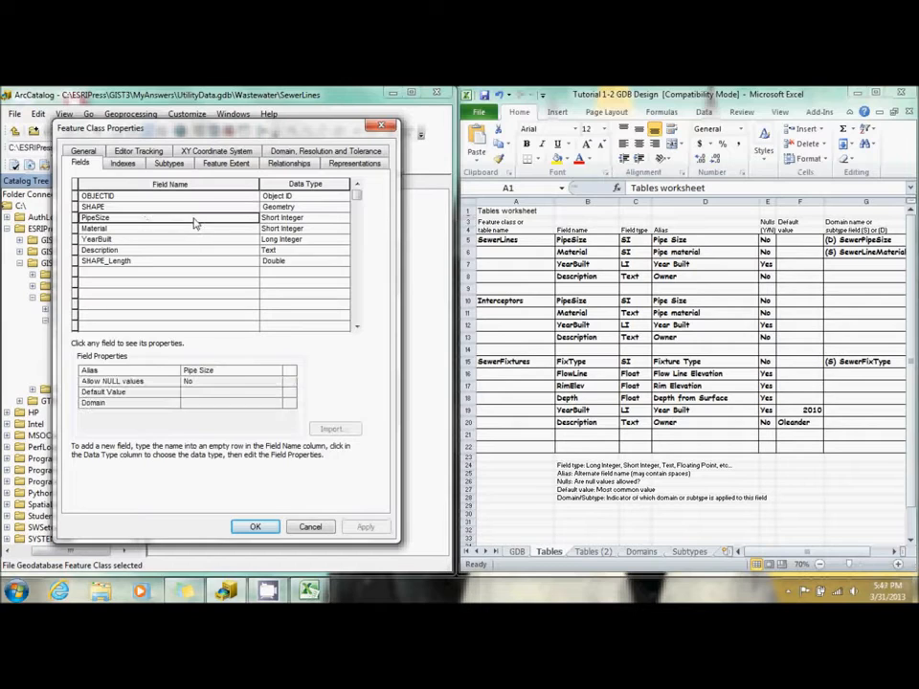
left_click(210, 402)
left_click(211, 403)
left_click(208, 424)
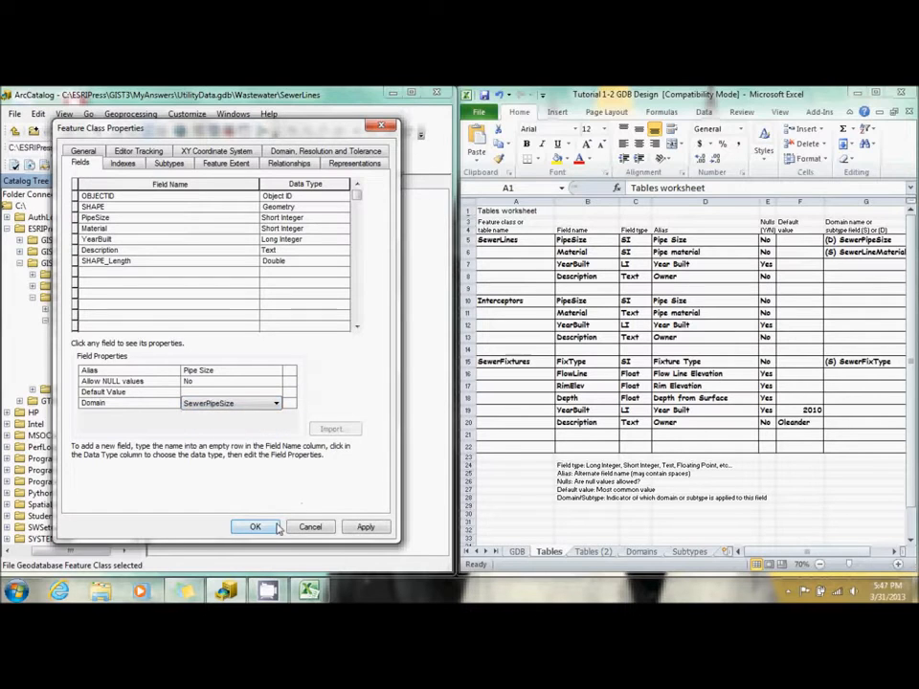
left_click(364, 527)
left_click(256, 526)
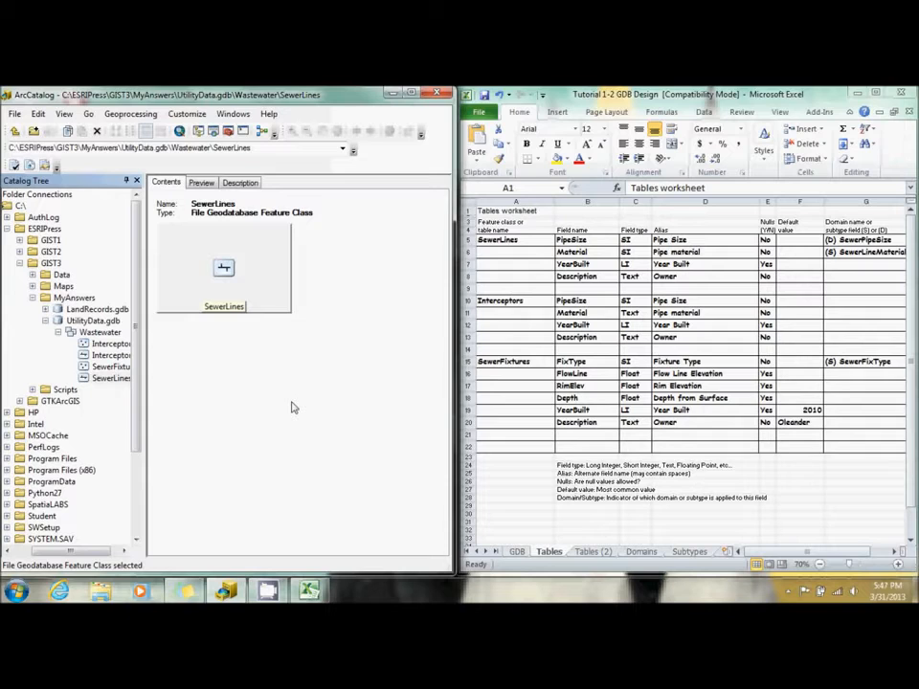
Step: Open the subtype settings in the SewerFixtures properties and show the Subtypes worksheet in Excel at 70% zoom
right_click(108, 366)
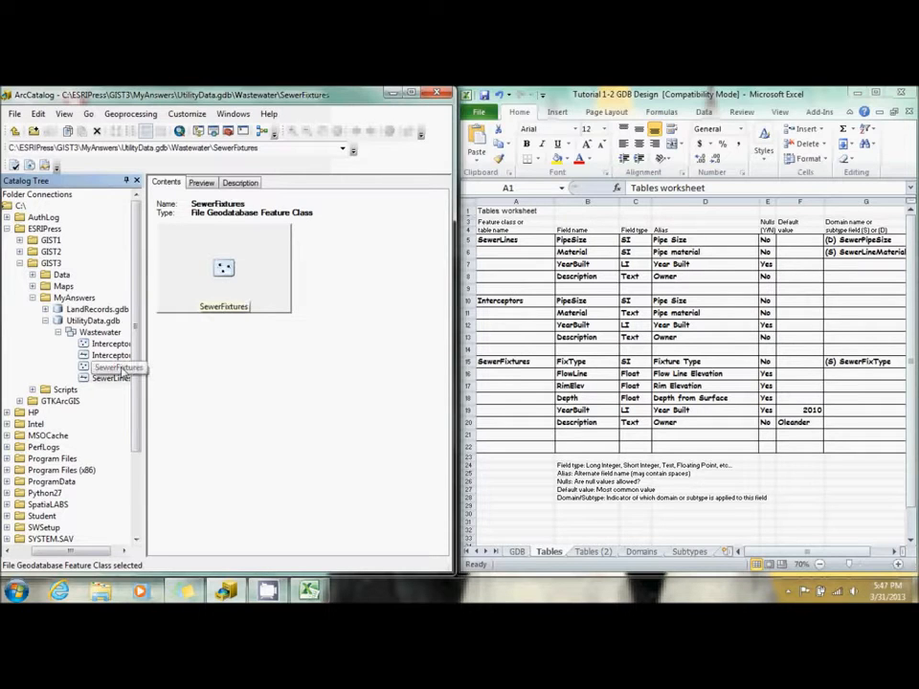
left_click(165, 504)
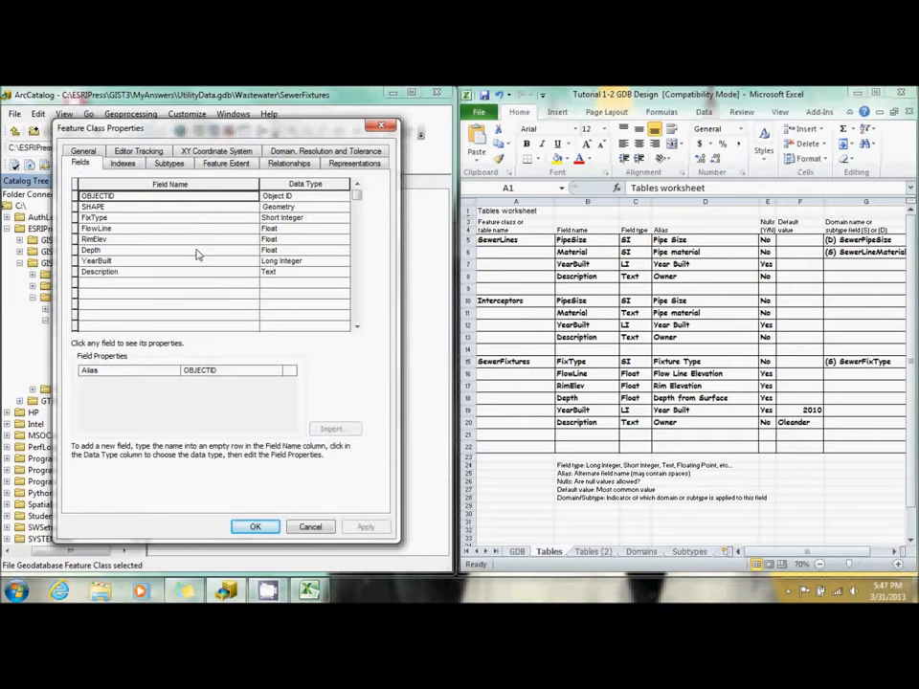
left_click(169, 163)
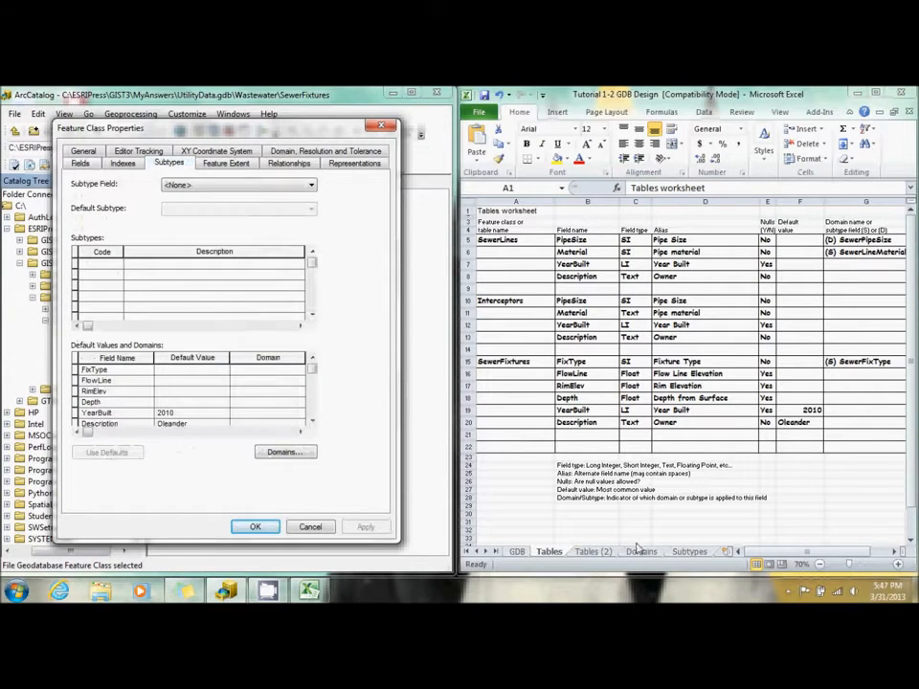
left_click(682, 553)
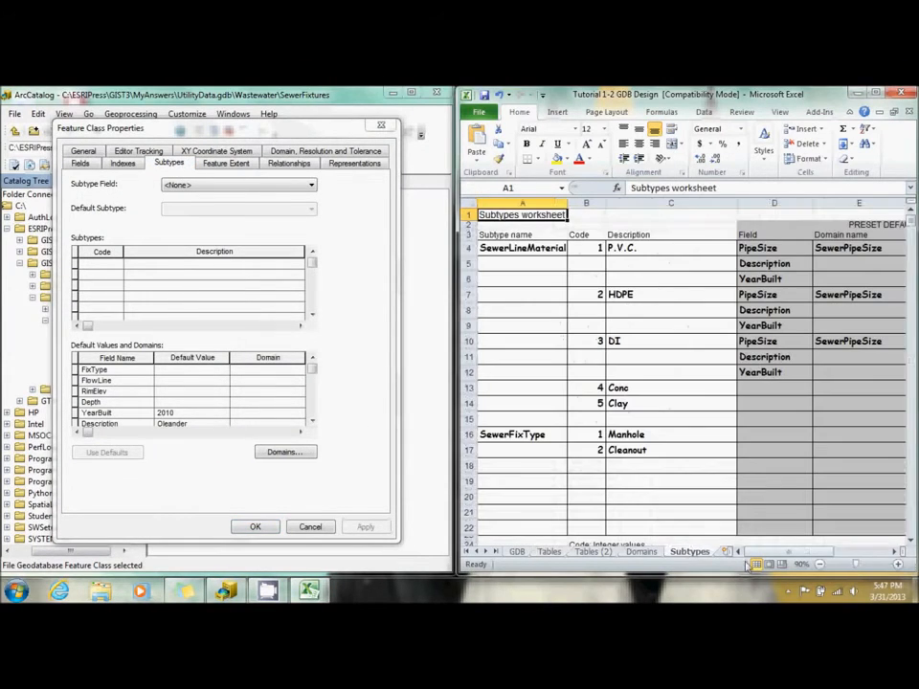
left_click(821, 565)
left_click(820, 564)
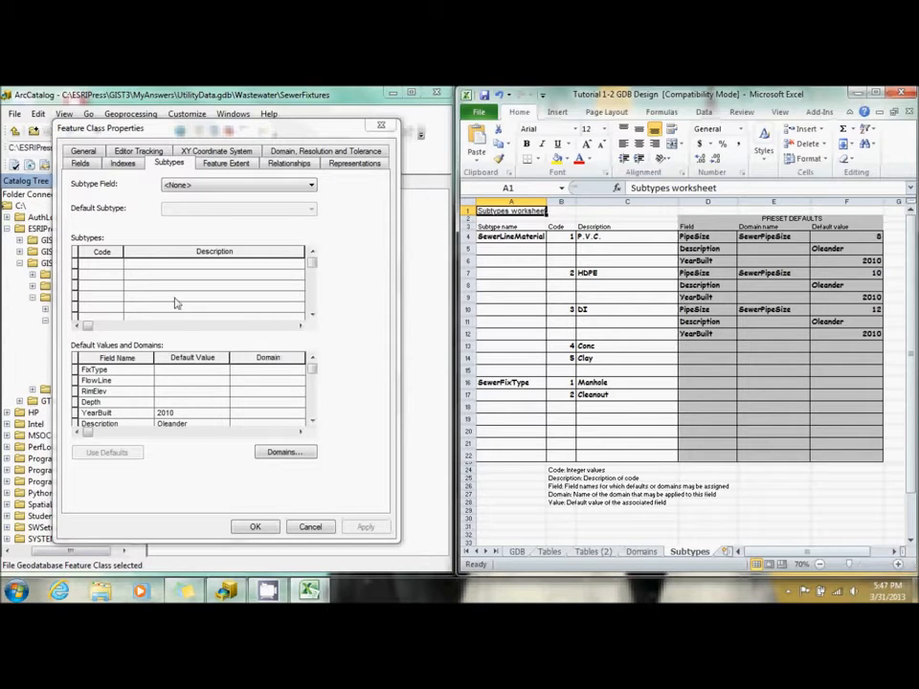
Step: Use FixType as the SewerFixtures subtype field and define code 1 as Manhole
left_click(108, 268)
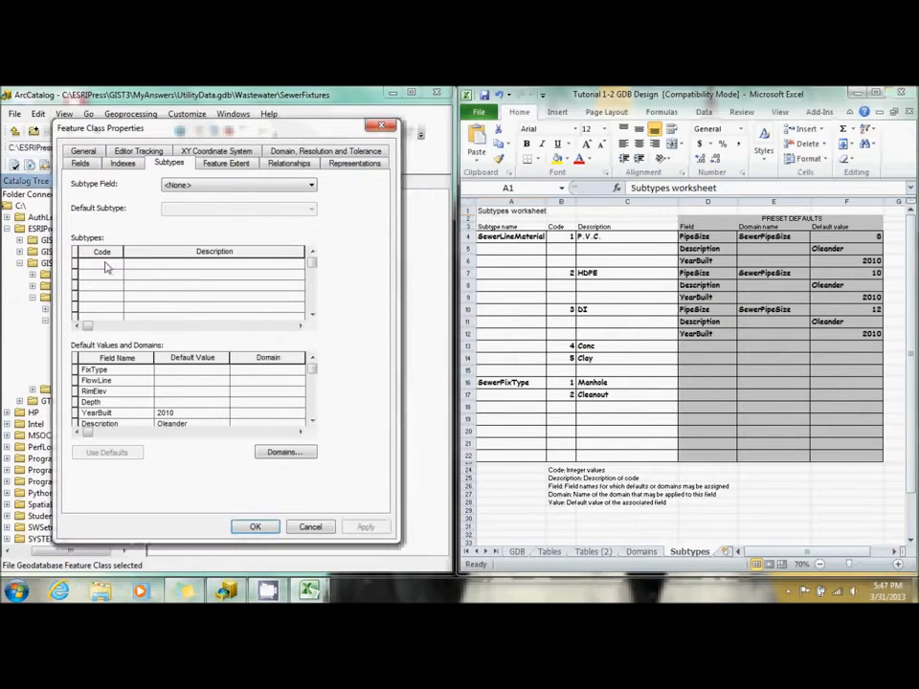
left_click(188, 188)
left_click(196, 205)
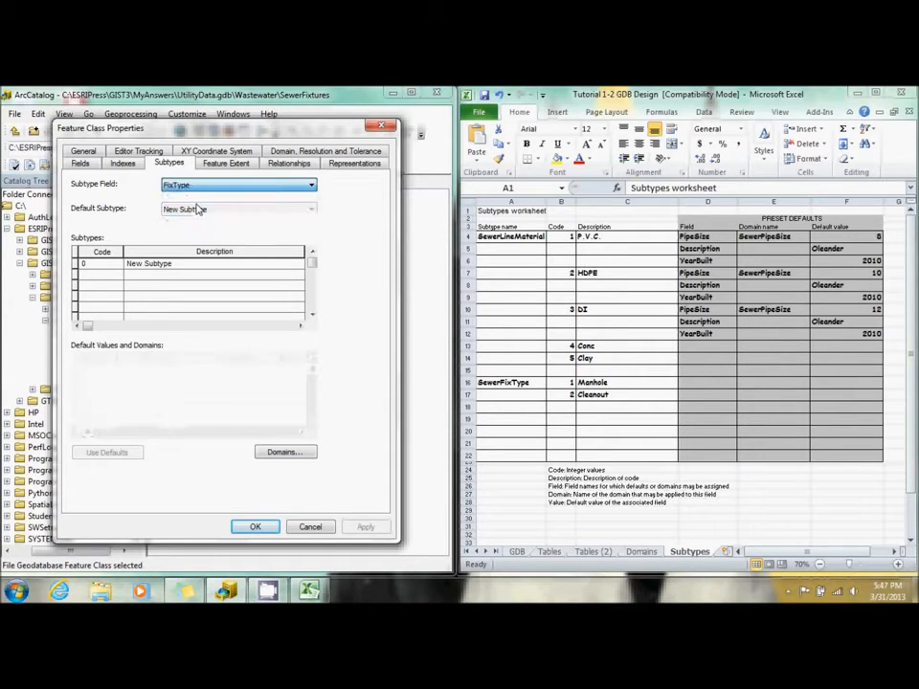
left_click(112, 265)
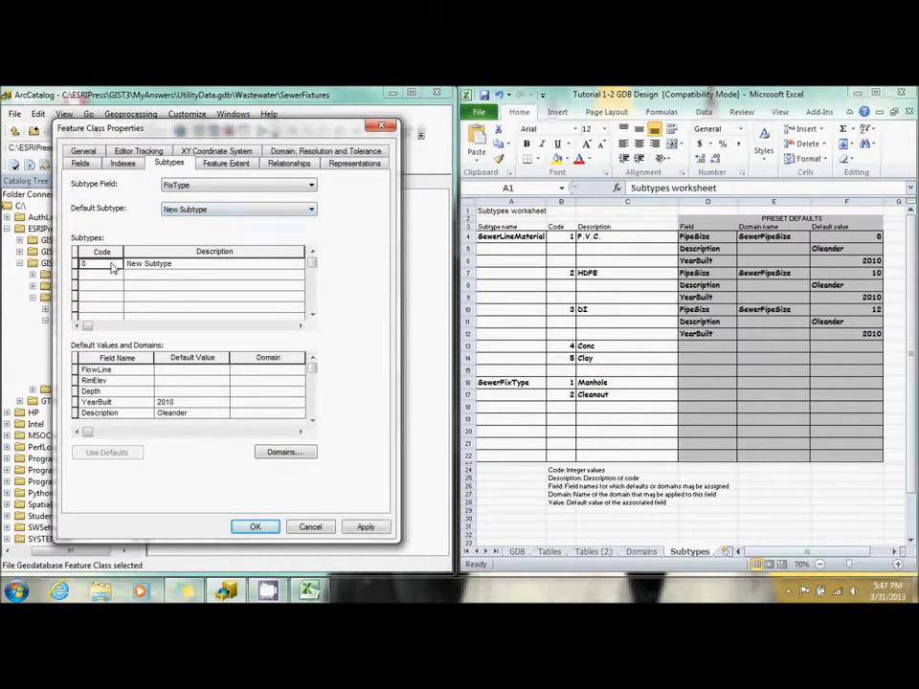
type("1")
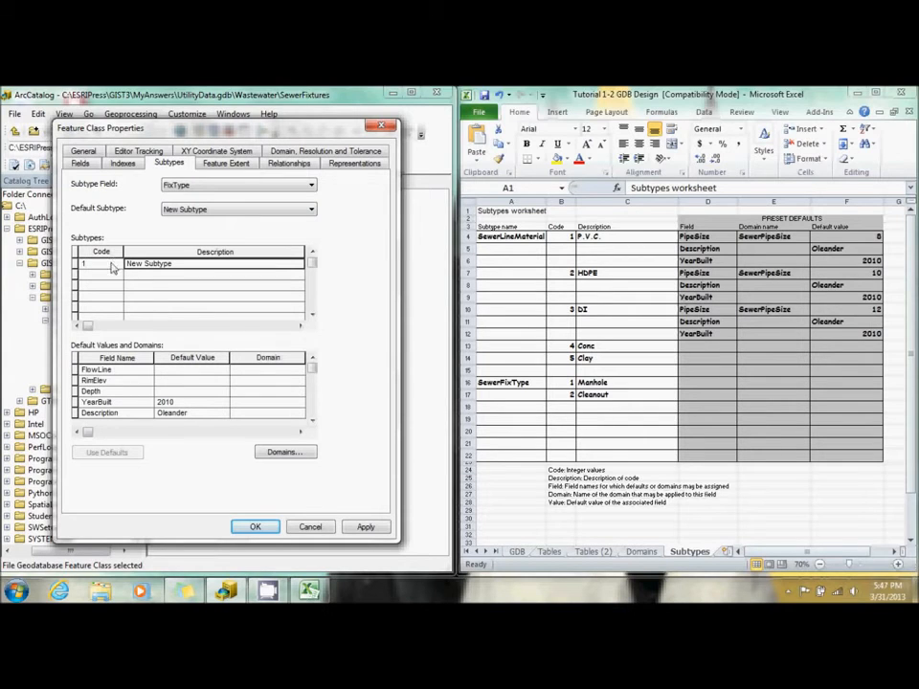
key("Tab")
type("Manhole")
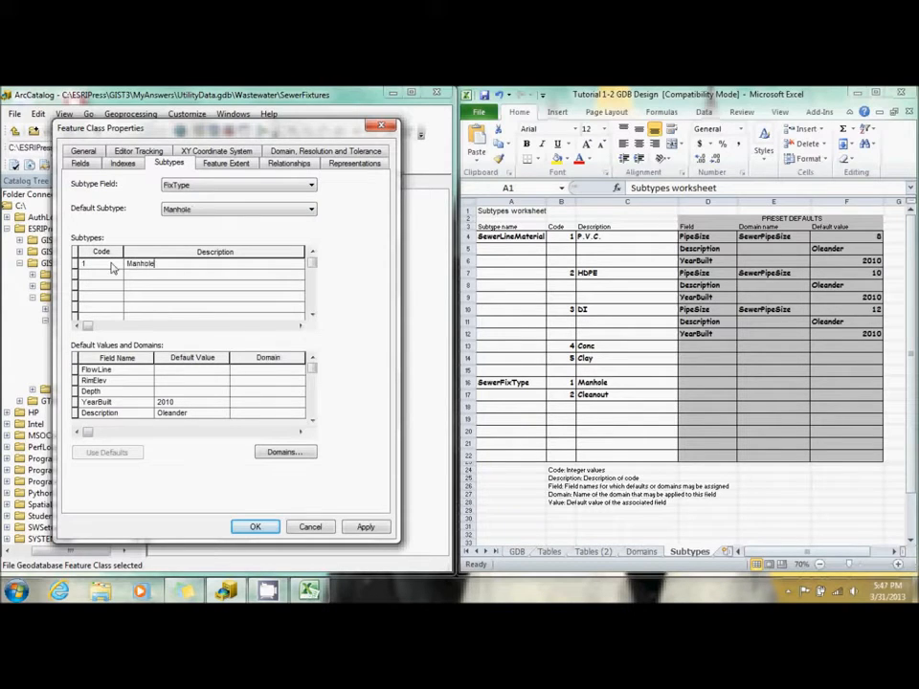
Step: Add subtype code 2 as Cleanout and save the SewerFixtures properties
key("Tab")
type("2")
key("Tab")
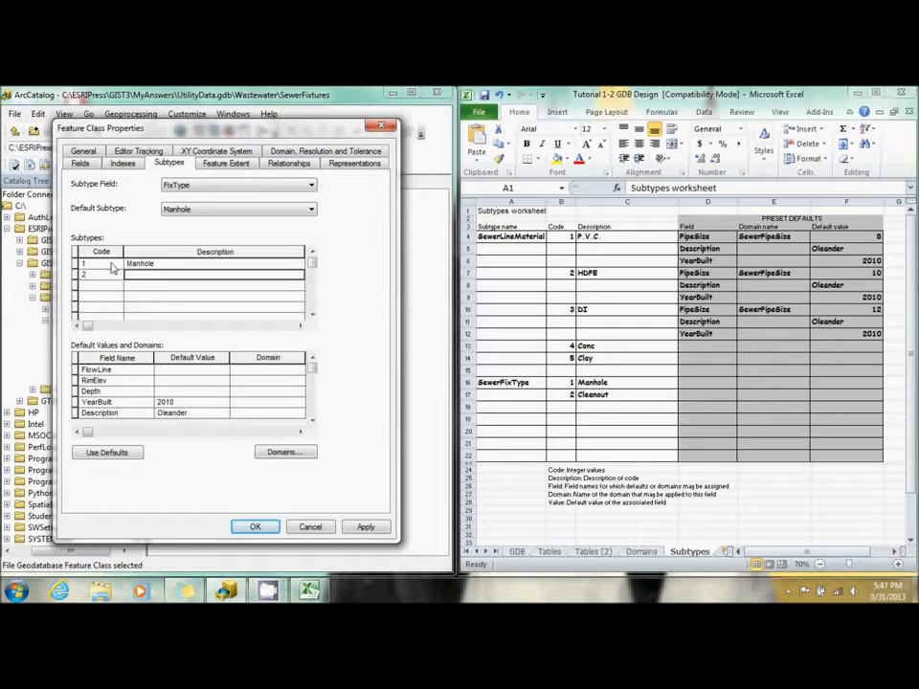
type("Cleanout")
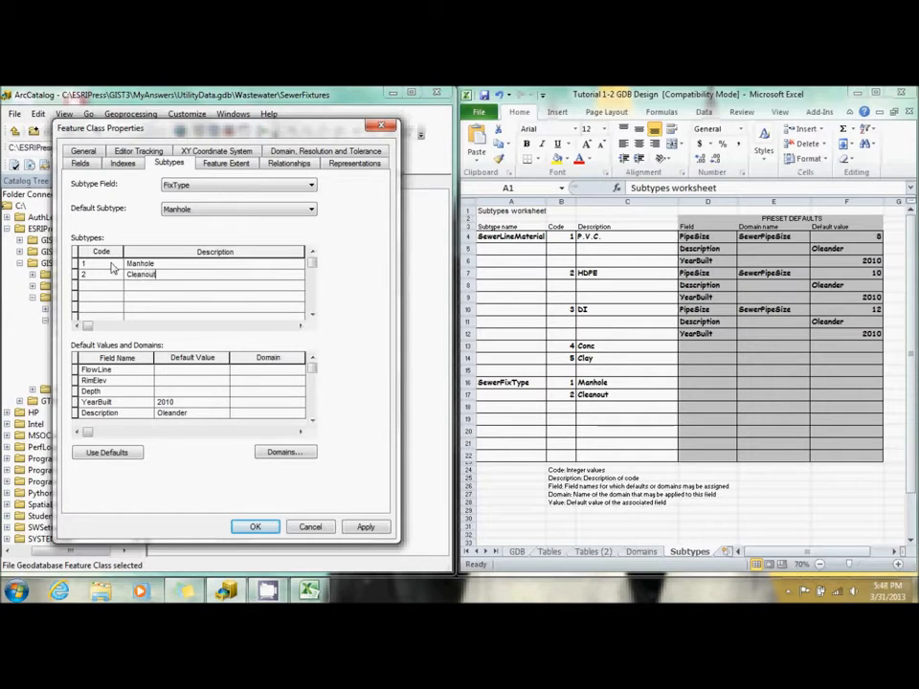
left_click(365, 526)
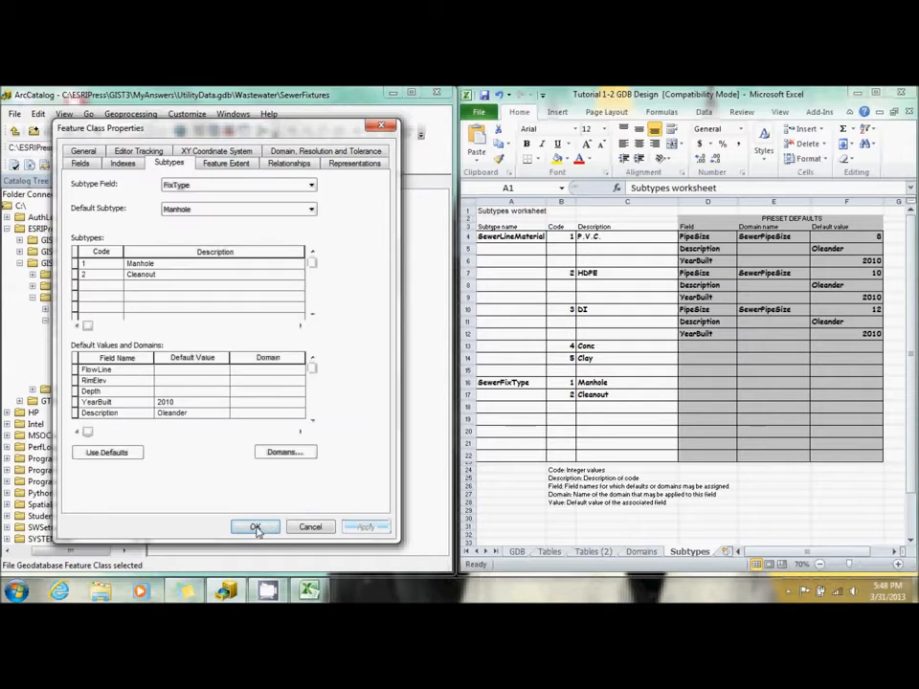
left_click(256, 528)
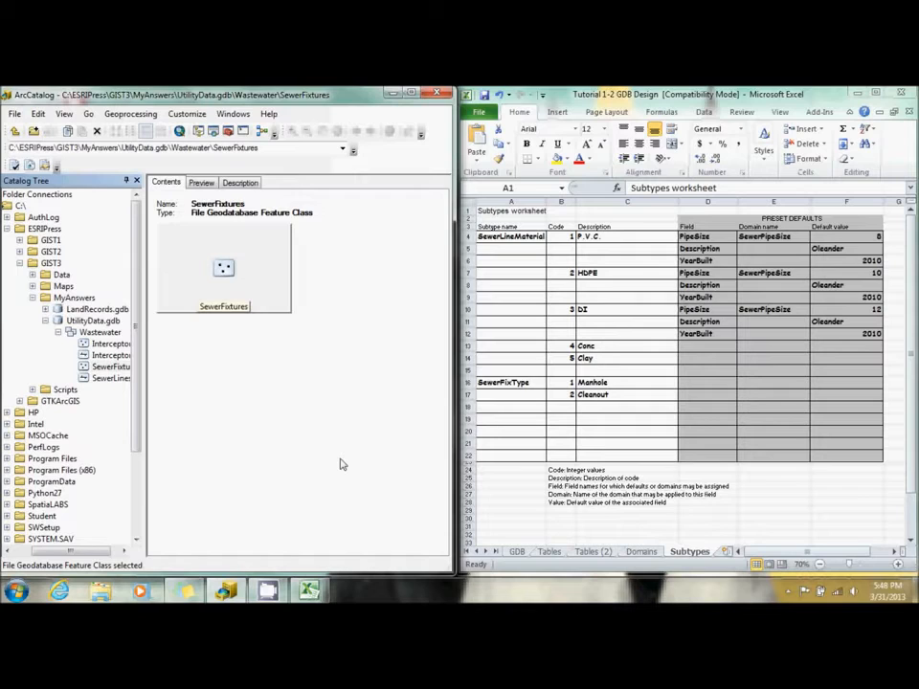
Step: Use Material as the subtype field of the SewerLines feature class and define code 1 as P.V.C
left_click(105, 379)
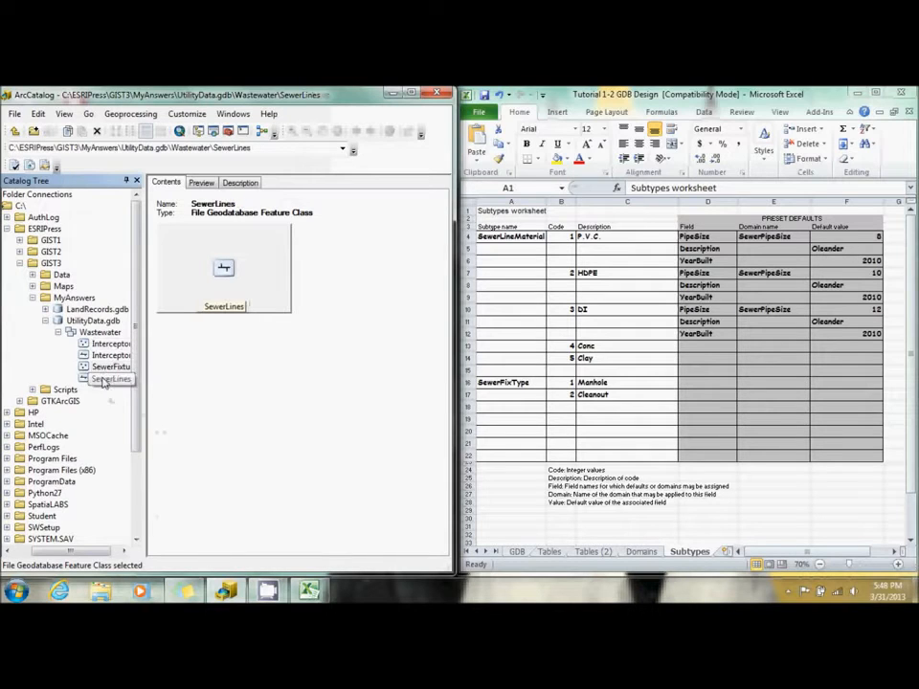
right_click(106, 382)
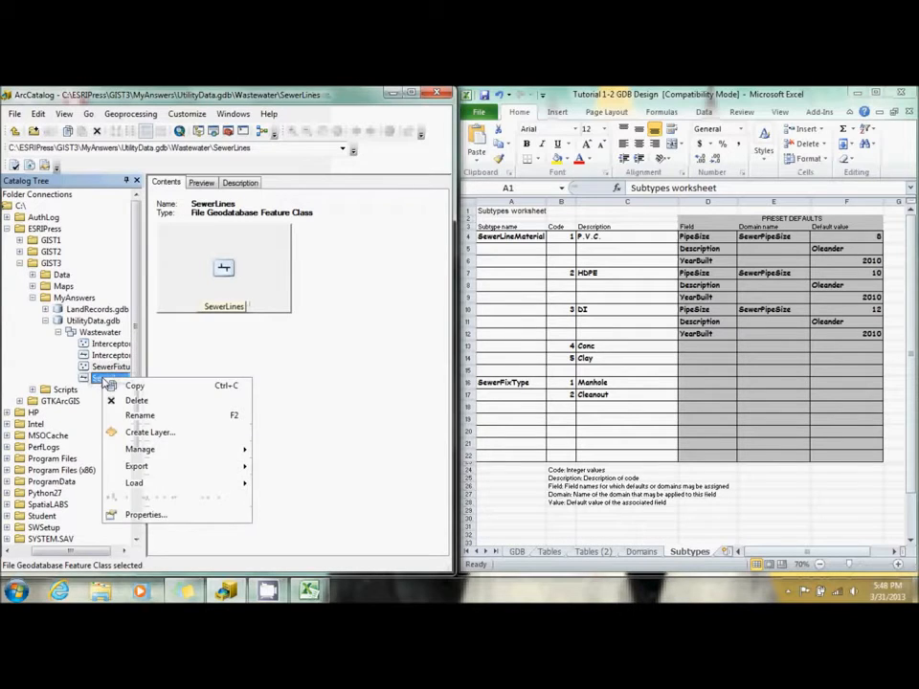
left_click(167, 522)
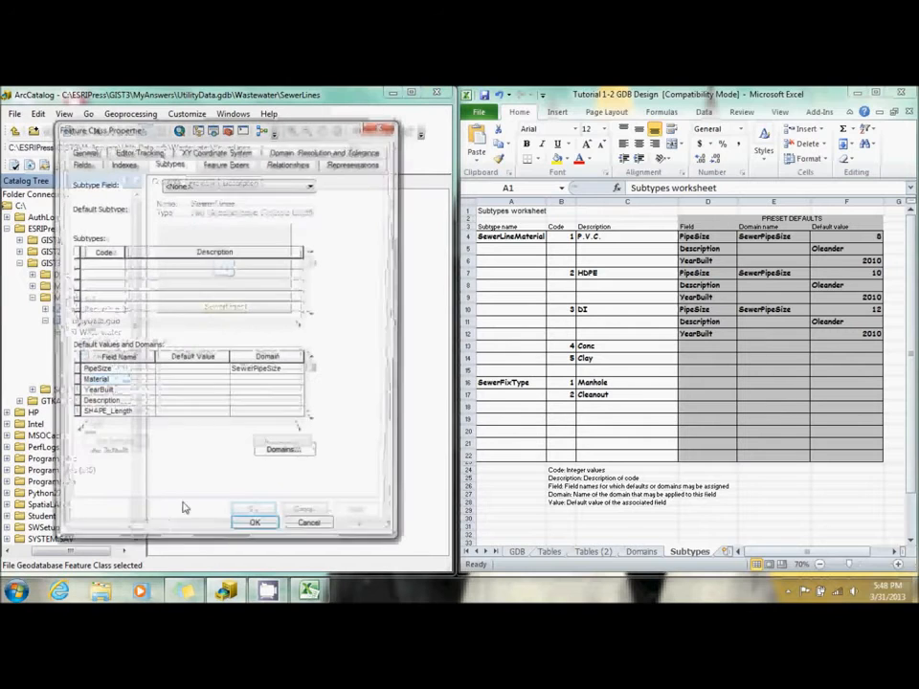
left_click(178, 184)
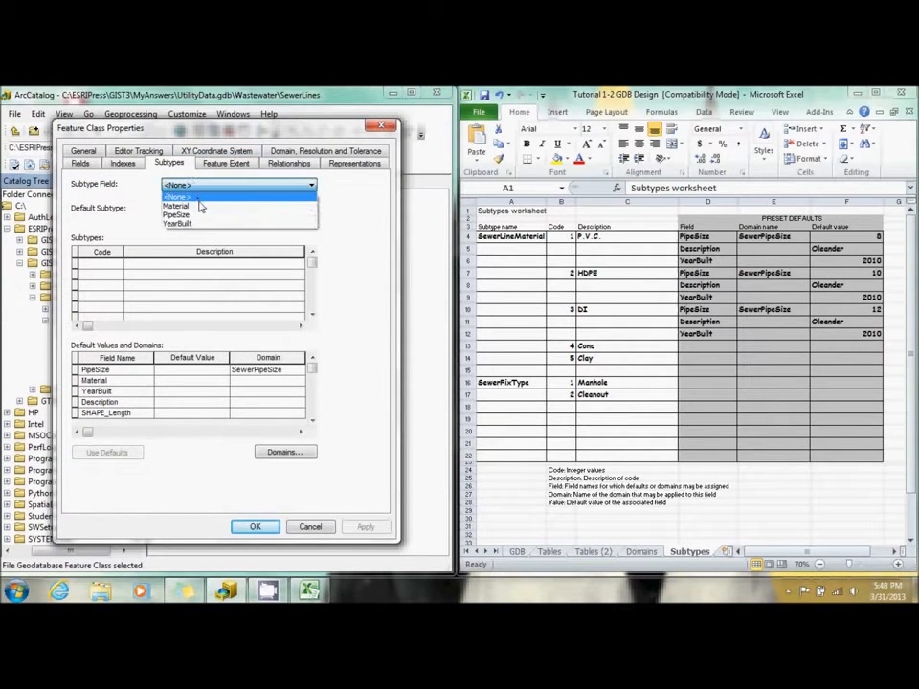
left_click(200, 205)
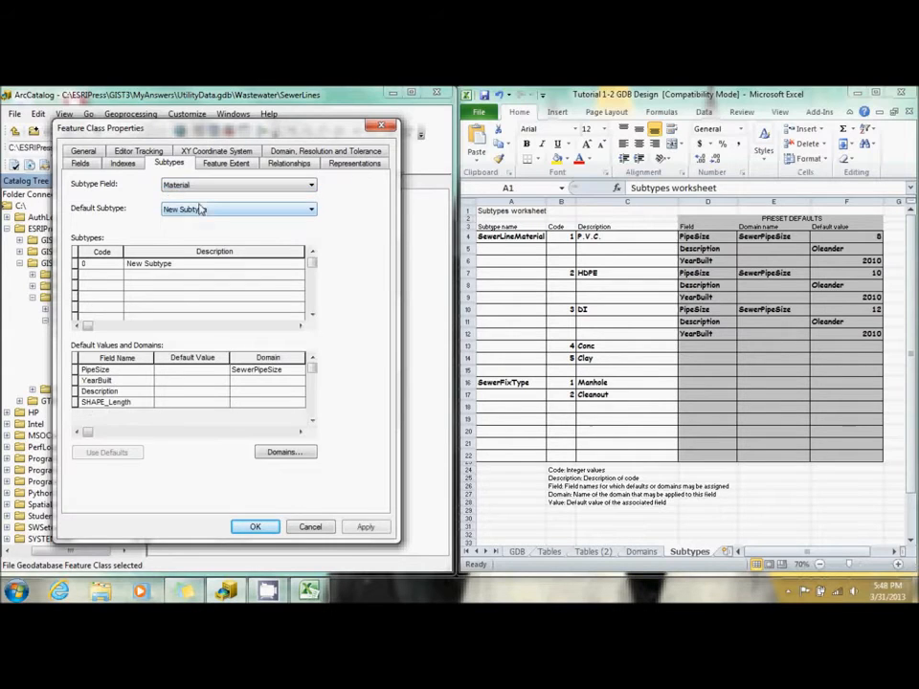
type("1")
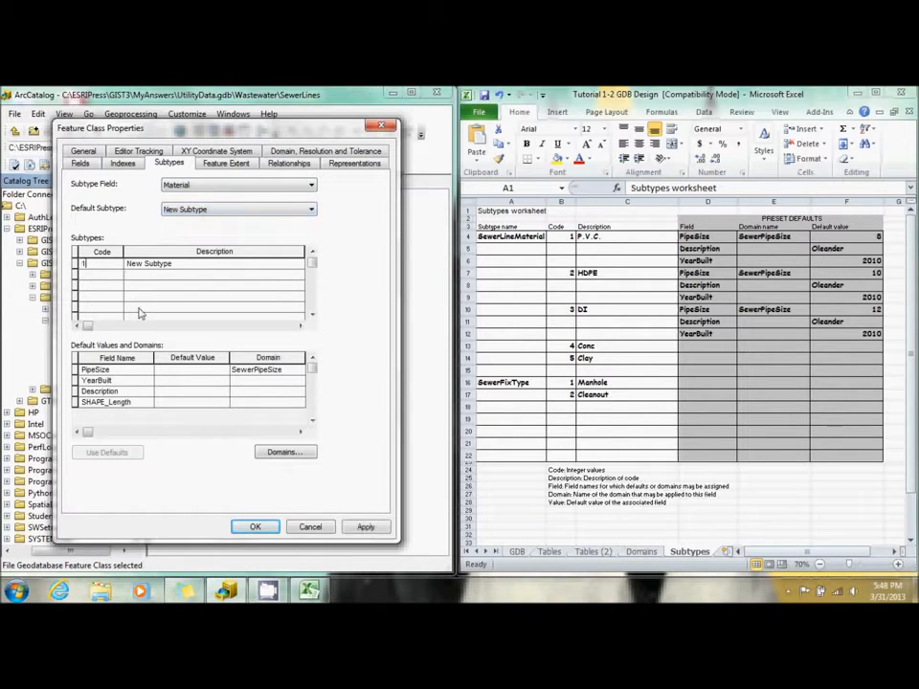
key("Tab")
type("P")
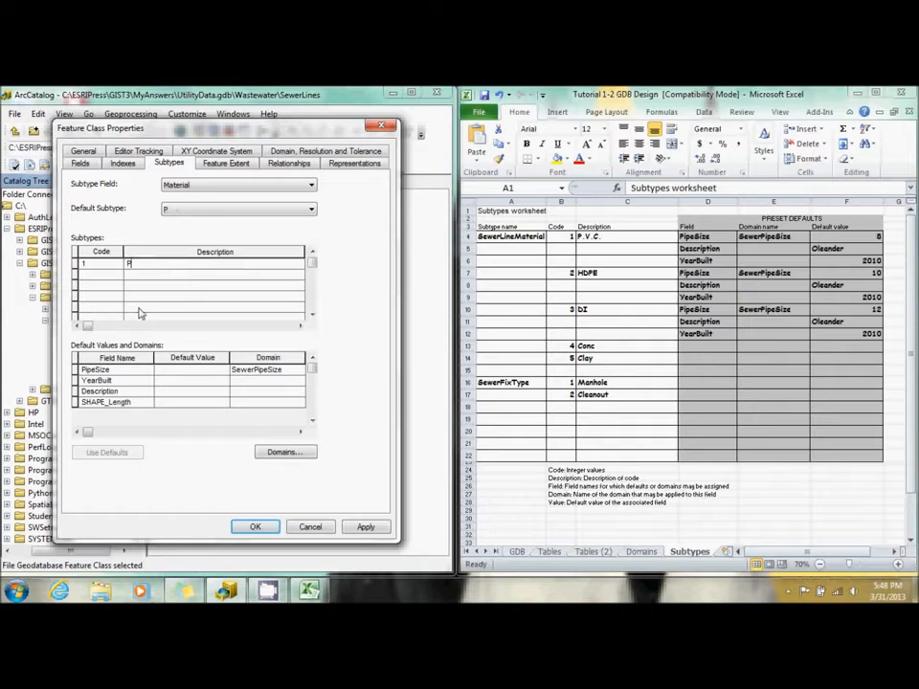
type(".V.C.")
Step: Set the P.V.C. subtype's default values to 8 for PipeSize, 2010 for YearBuilt and Oleander for Description
left_click(219, 371)
type("8")
key("Return")
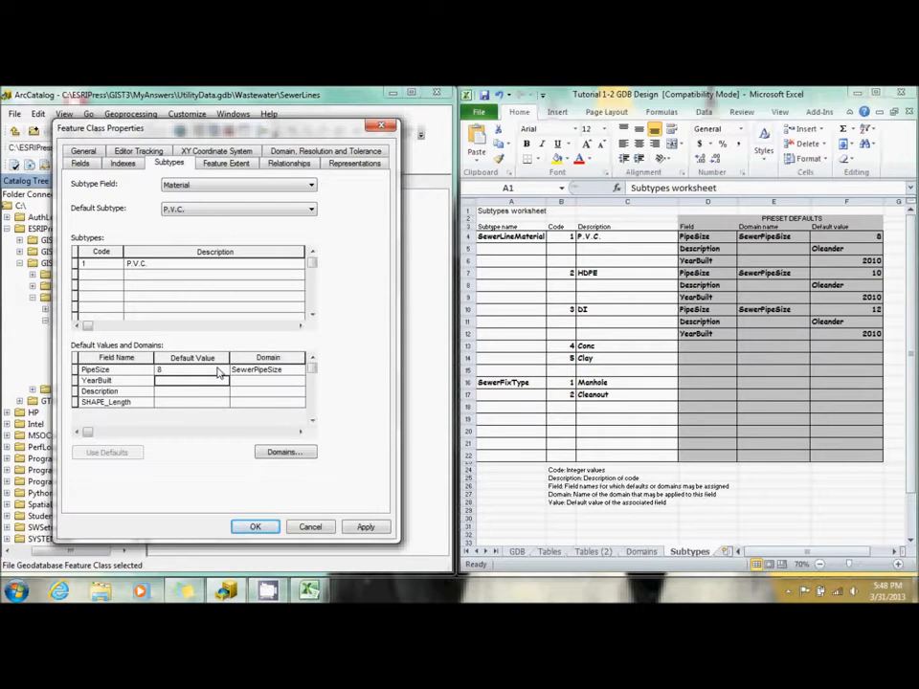
type("2010")
key("Return")
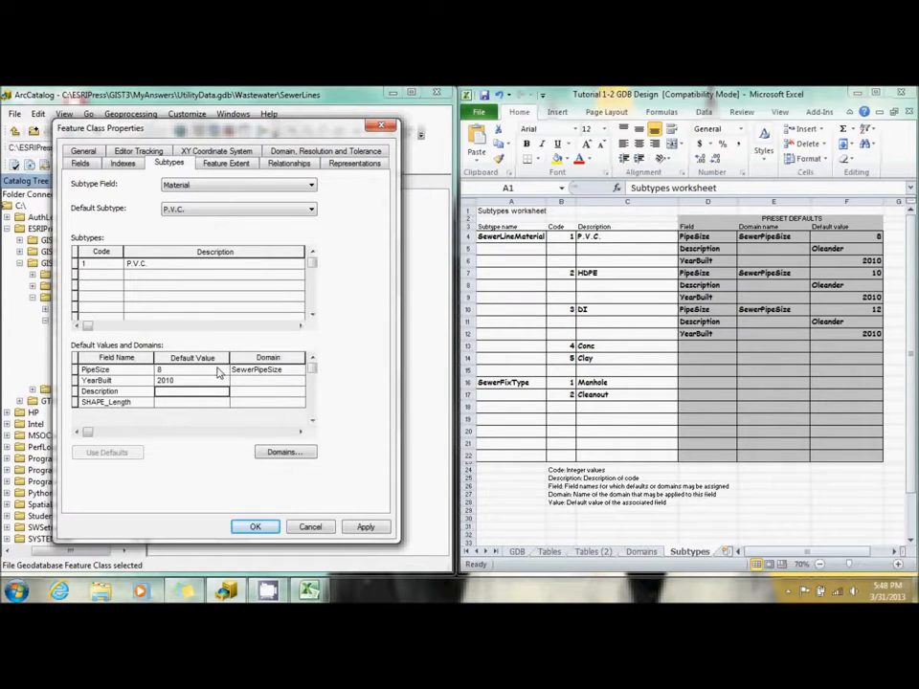
type("Cle")
type("ander")
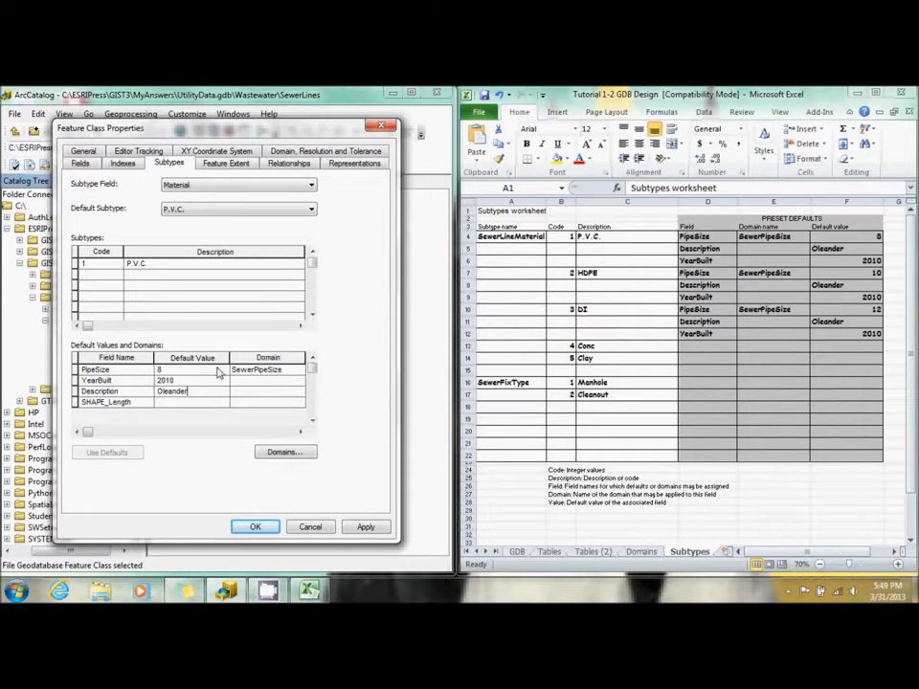
Step: Add subtype code 2 as HDPE with default values PipeSize 10, YearBuilt 2010 and Description Oleander
left_click(86, 275)
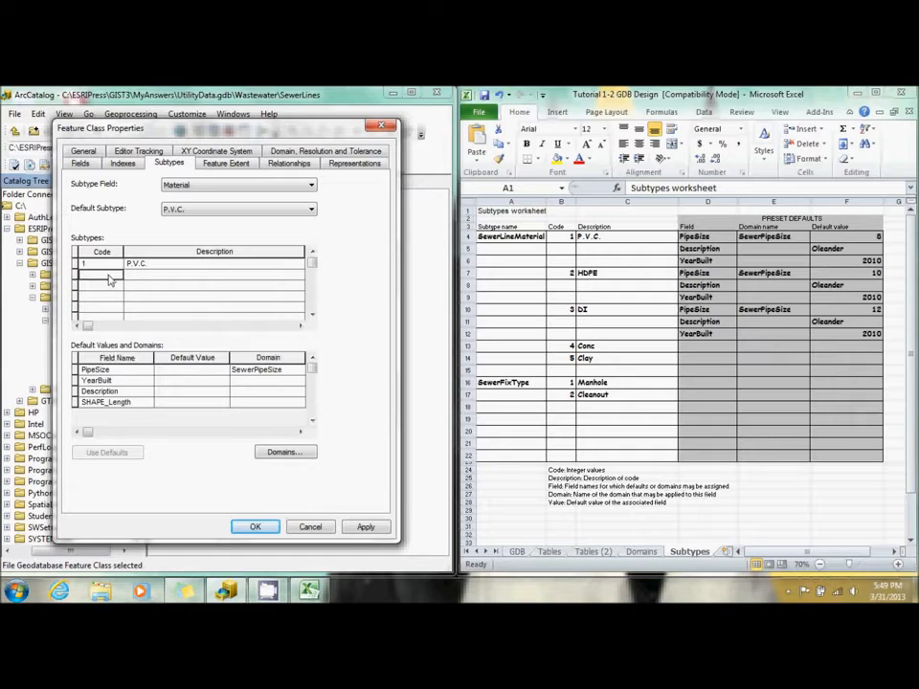
type("2")
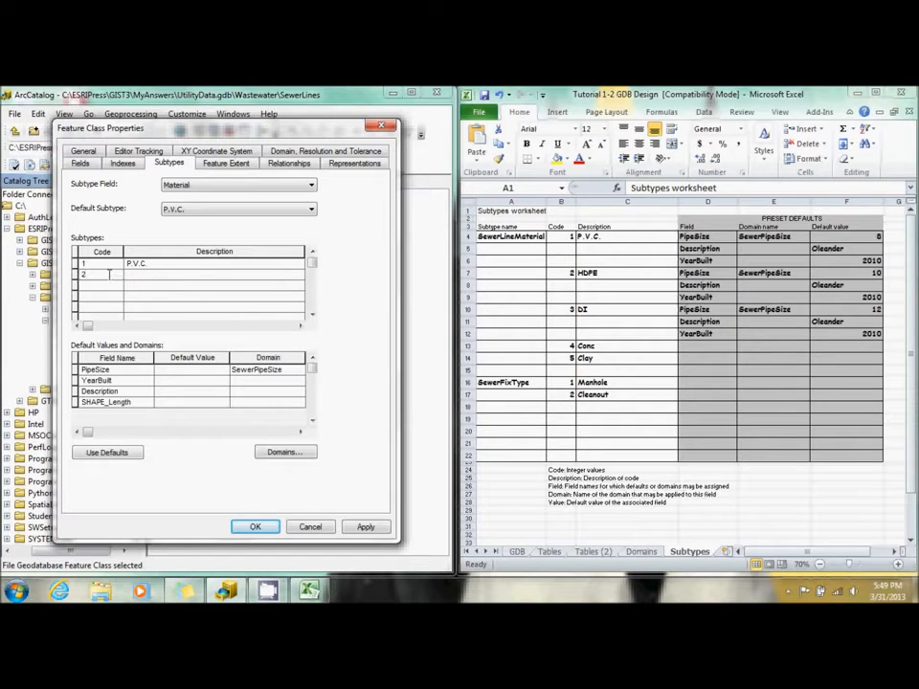
key("Tab")
type("HDPE")
left_click(202, 371)
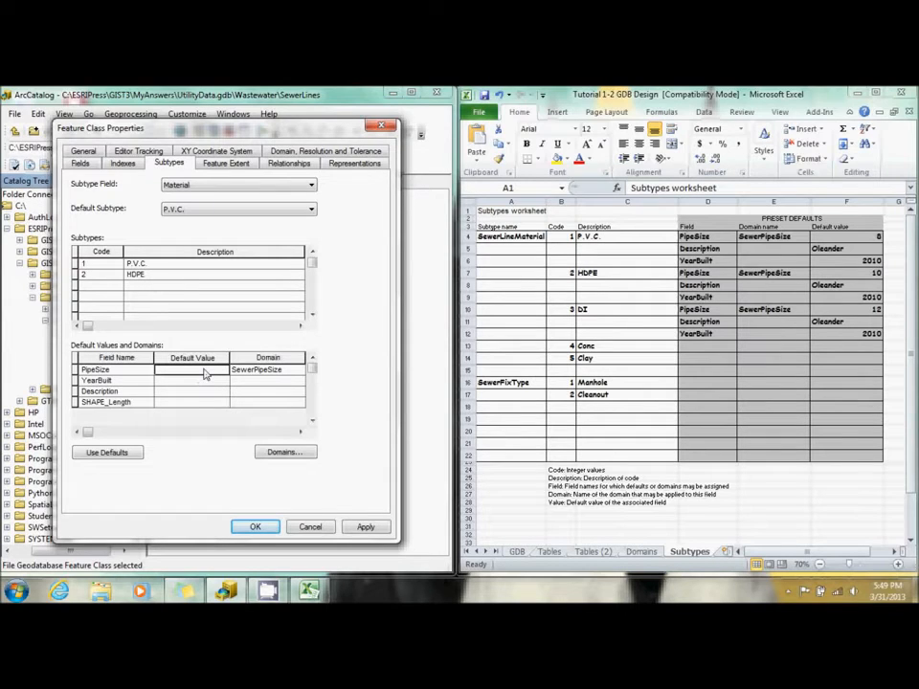
type("10")
left_click(204, 377)
type("2010")
key("Return")
type("Oleander")
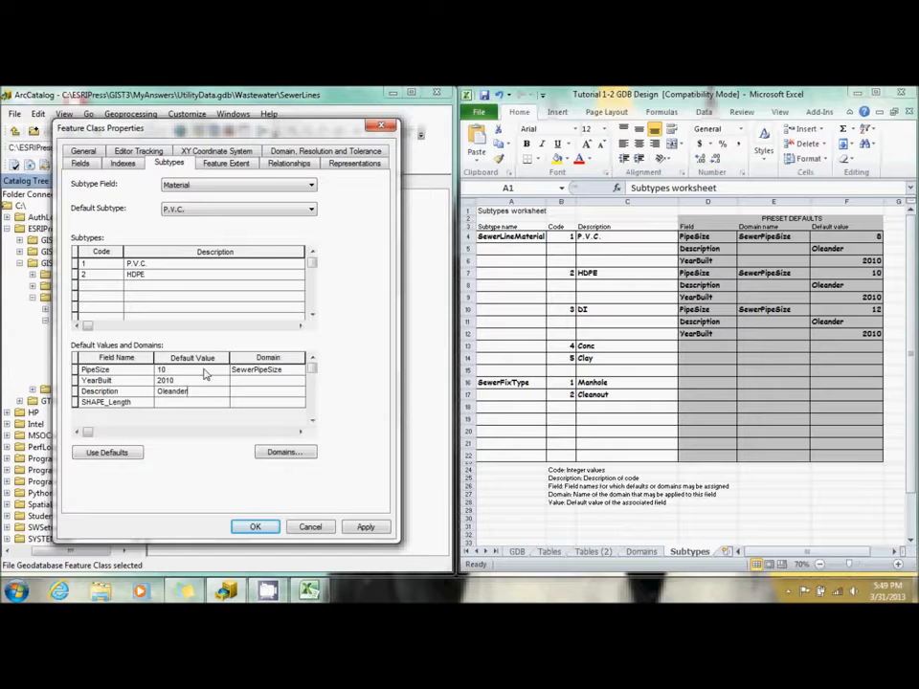
Step: Add subtype code 3 as DI with default values PipeSize 12, YearBuilt 2010 and Description Oleander
left_click(110, 288)
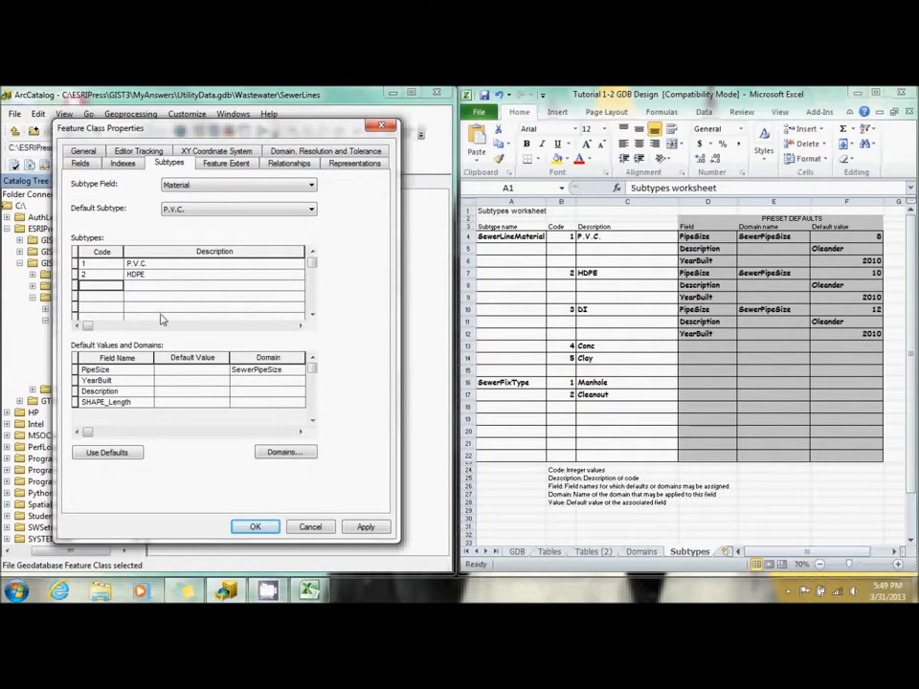
type("3")
key("Tab")
type("DI")
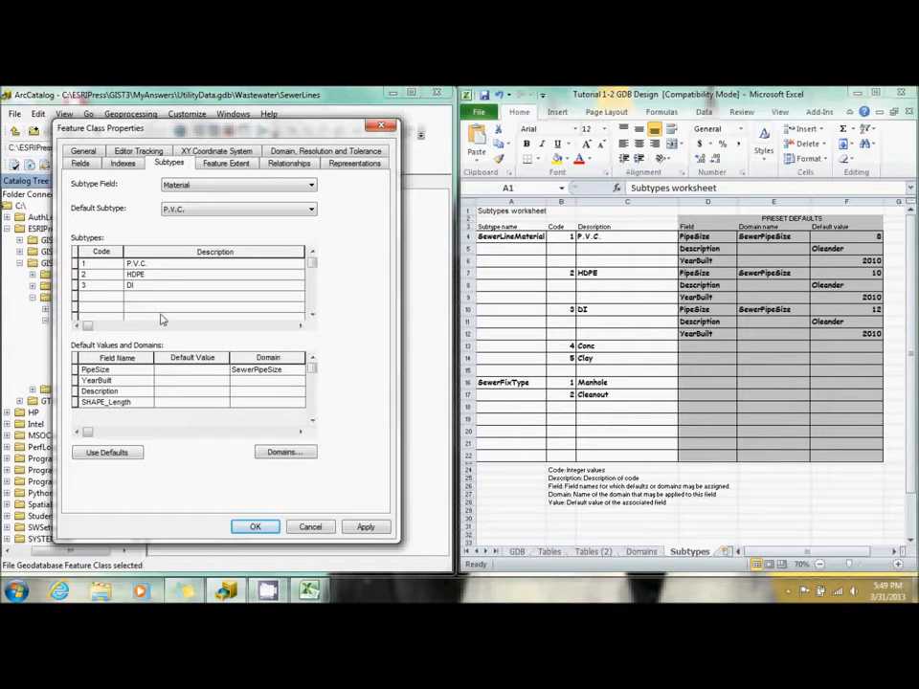
left_click(210, 371)
type("12")
key("Return")
type("2010")
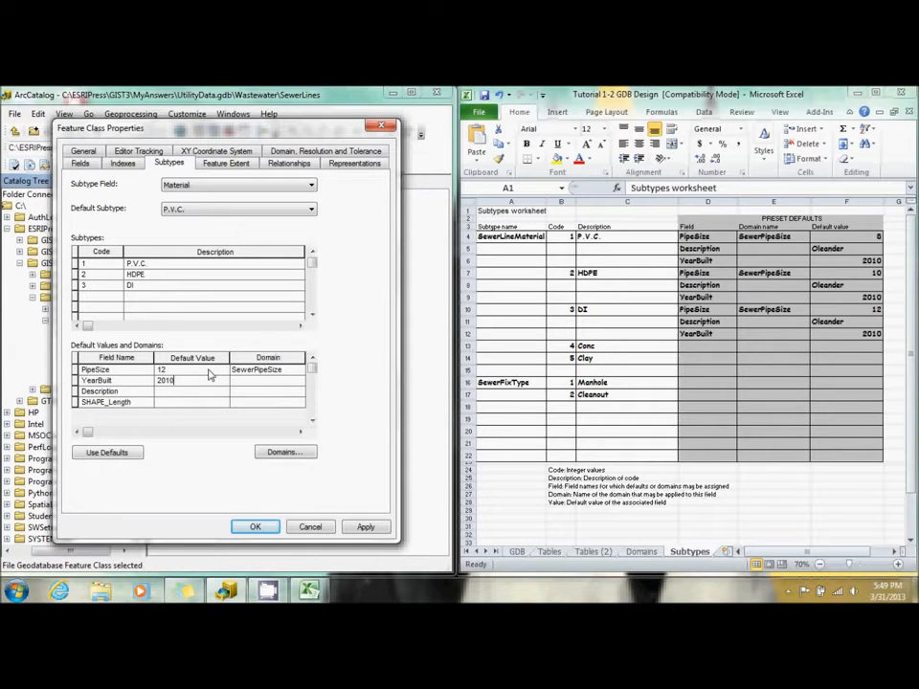
key("Return")
type("Oleander")
Step: Add subtype codes 4 as Conc and 5 as Clay, and save the SewerLines properties
left_click(96, 297)
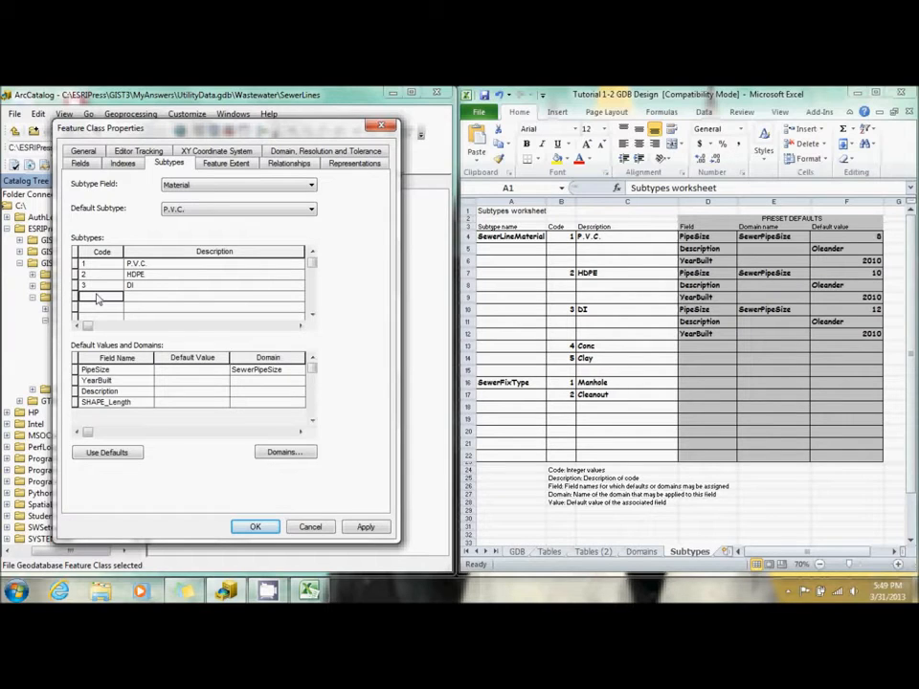
type("4")
key("Tab")
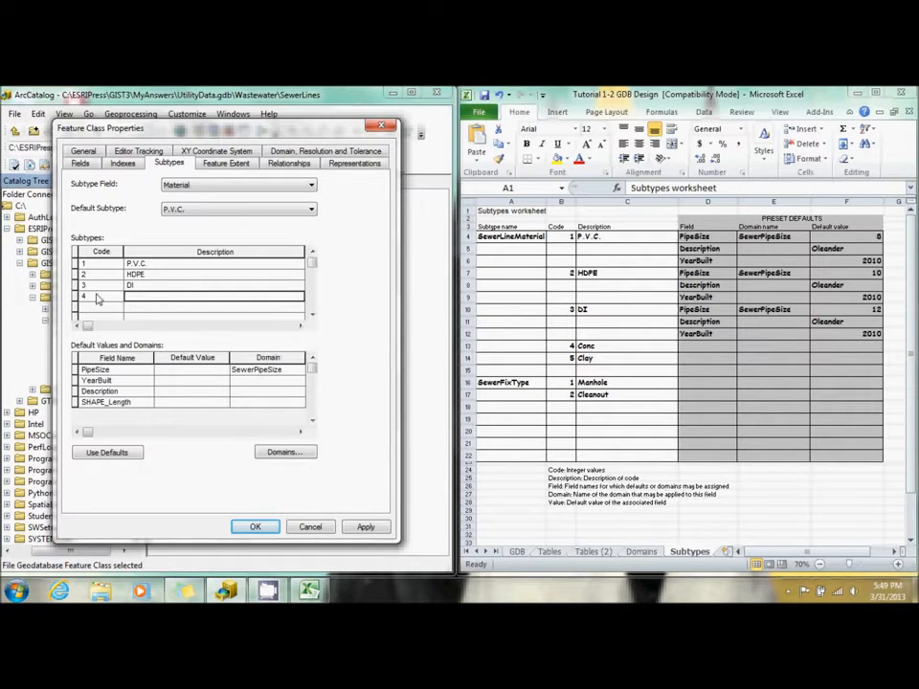
type("Conc")
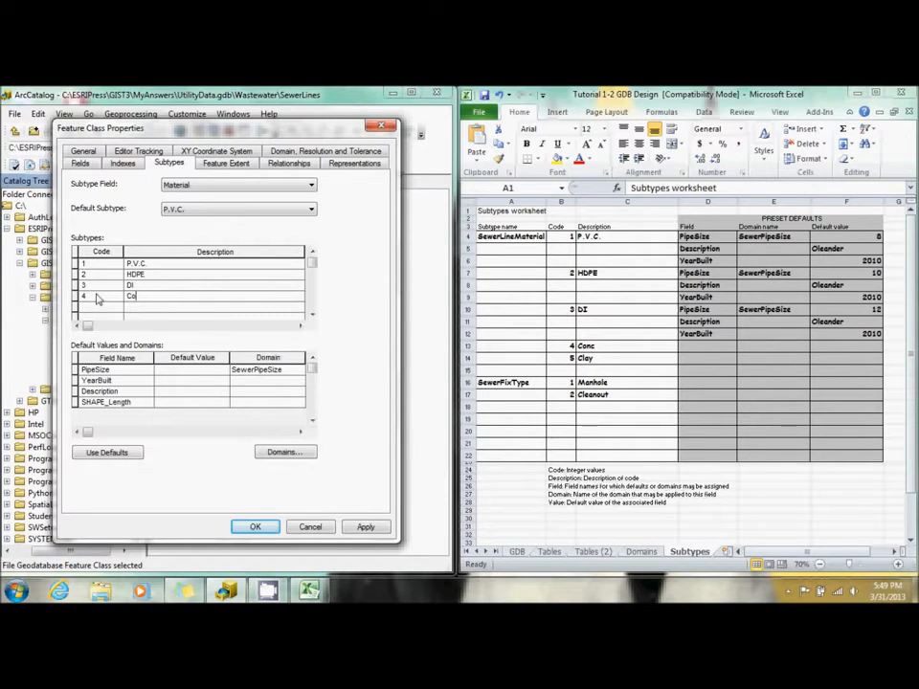
left_click(96, 300)
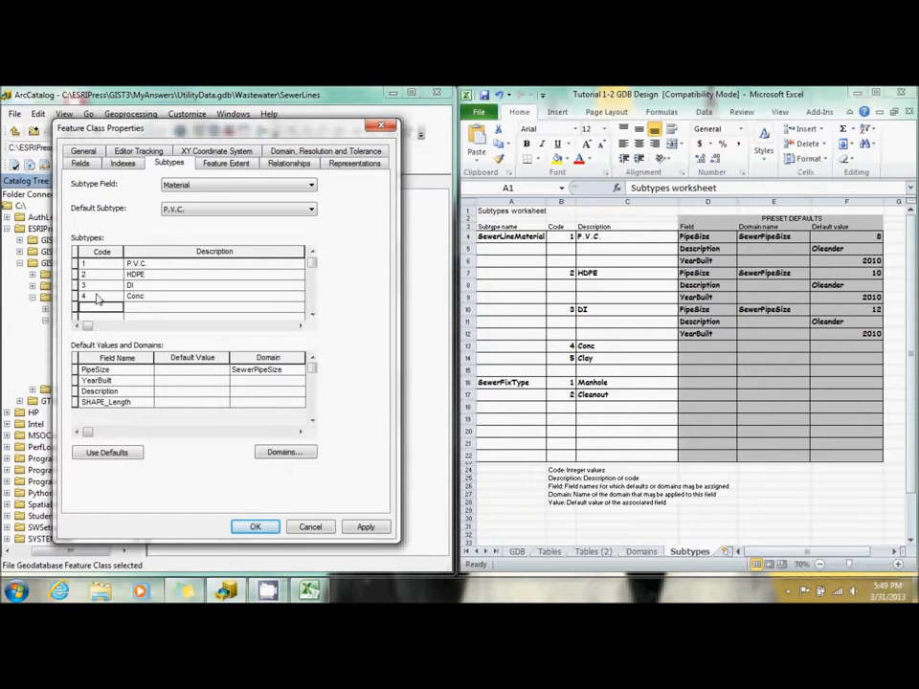
type("5")
key("Tab")
type("Clay")
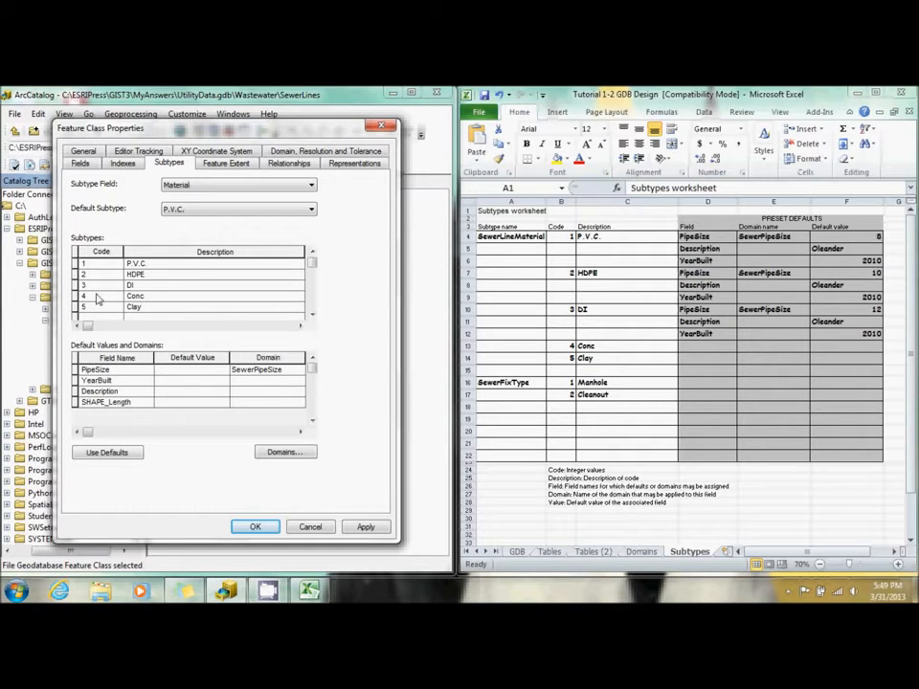
left_click(365, 528)
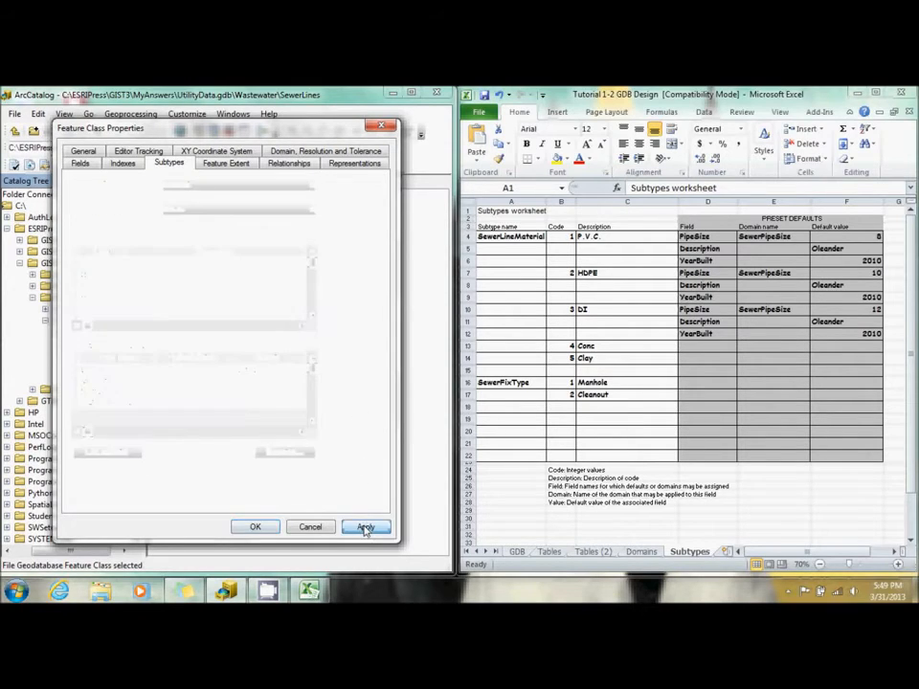
left_click(255, 528)
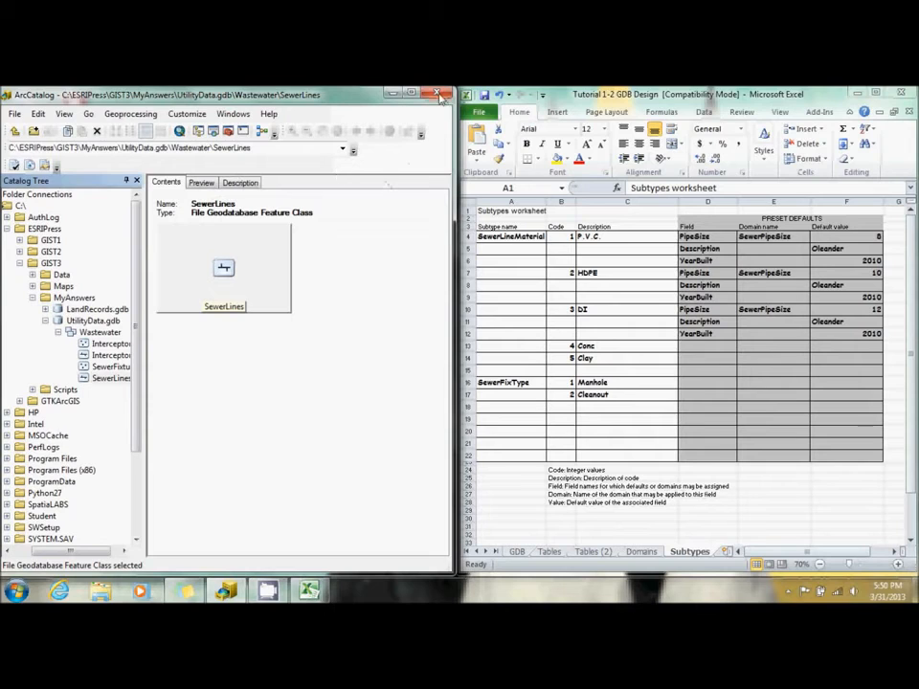
Step: Close ArcCatalog and start ArcMap with an empty map, without the Create Features window
left_click(439, 98)
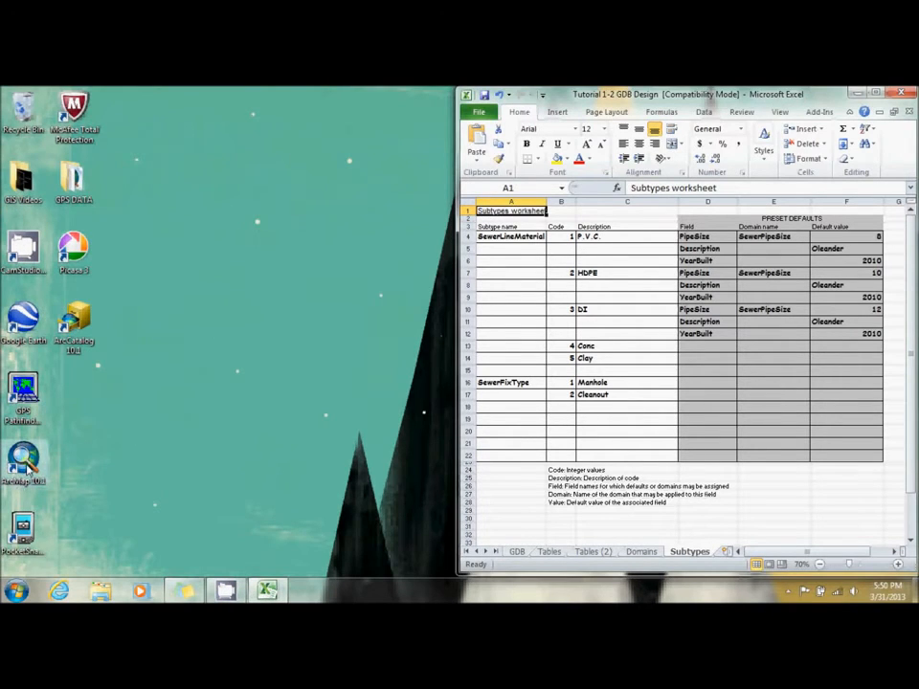
left_click(25, 462)
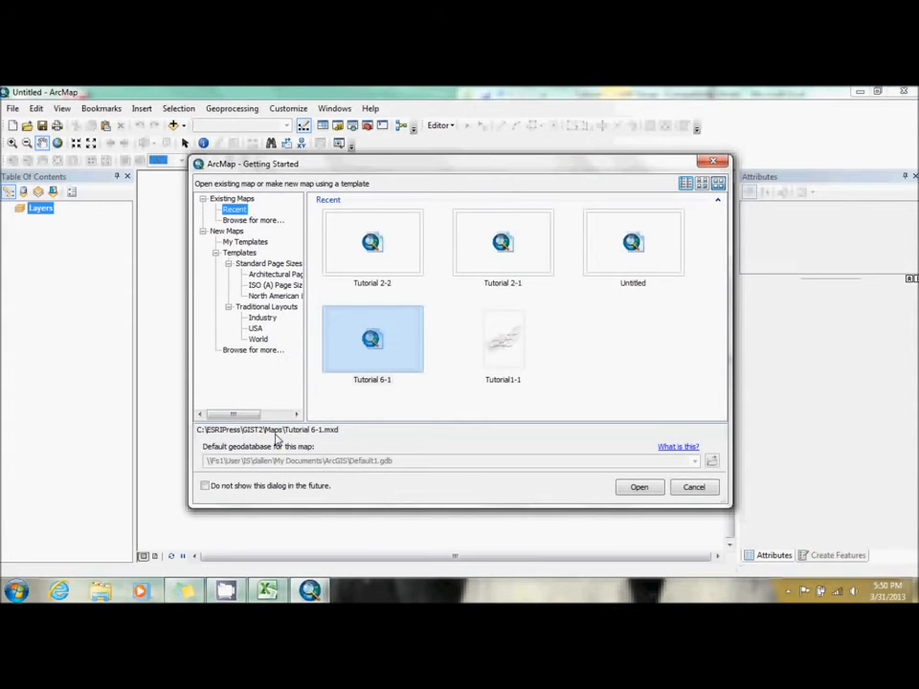
left_click(707, 490)
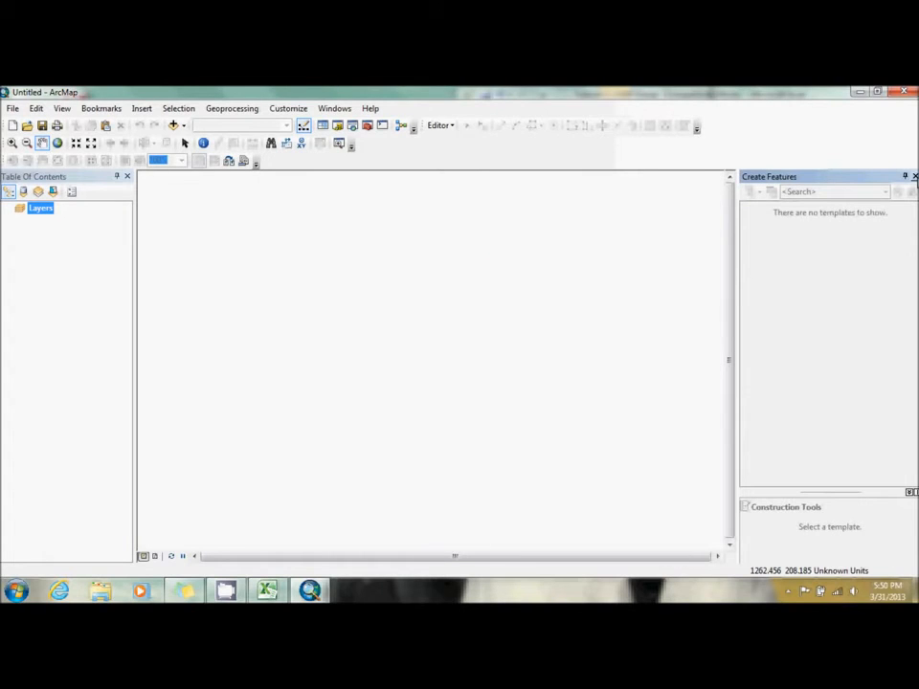
left_click(914, 178)
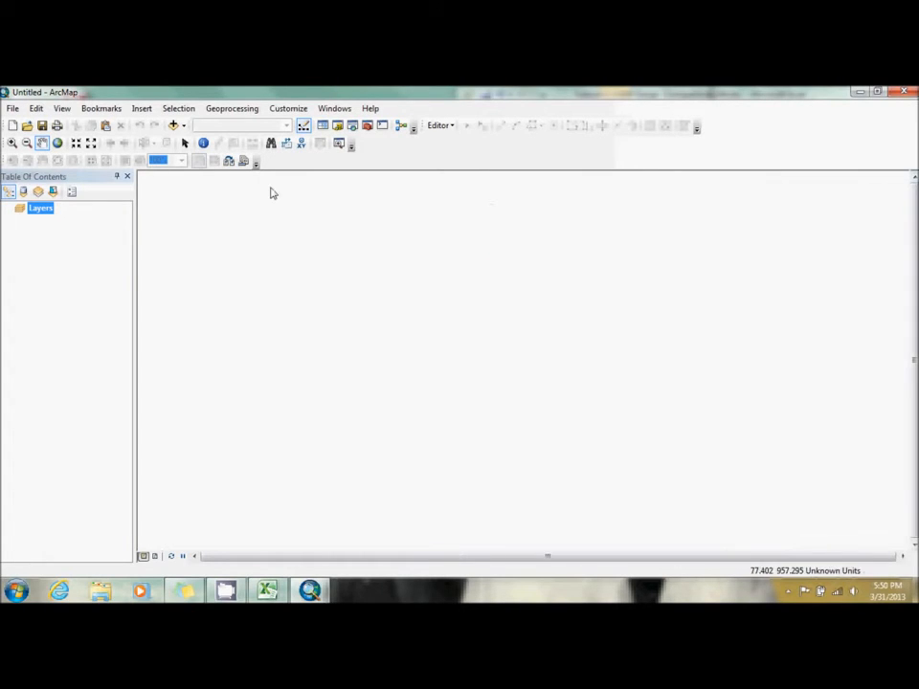
Step: Open the existing Tutorial 2-2 map document
left_click(26, 125)
left_click(383, 270)
double_click(388, 273)
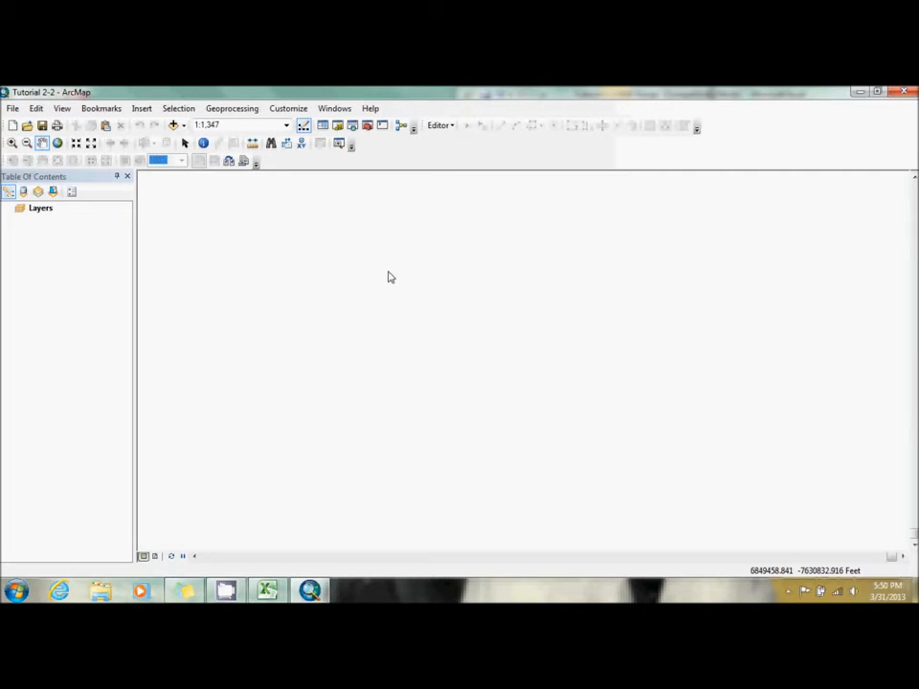
Step: Add the Wastewater feature dataset from UtilityData.gdb in the MyAnswers folder to the map
left_click(175, 126)
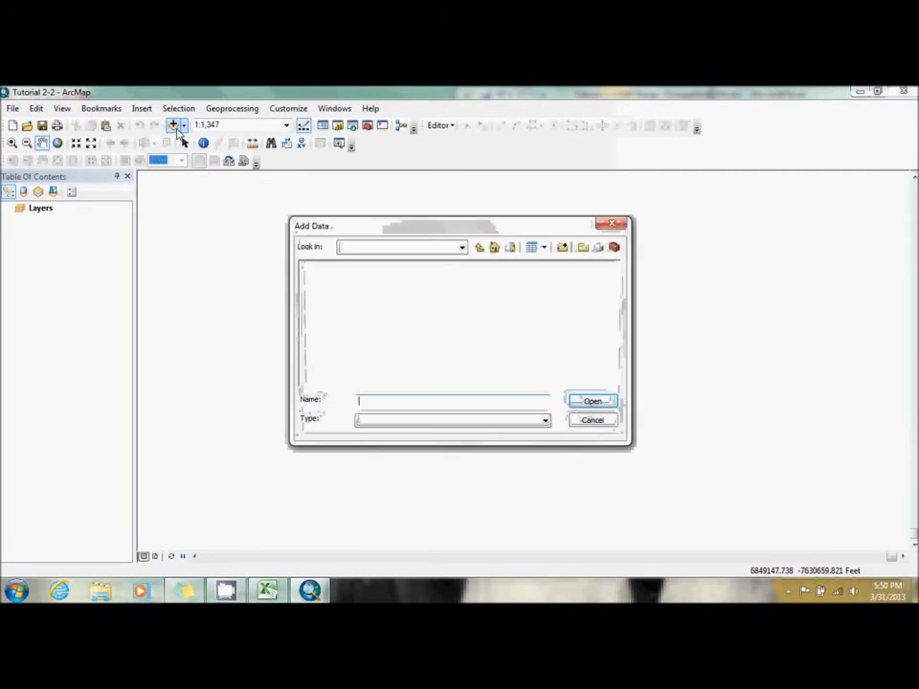
left_click(479, 248)
left_click(478, 248)
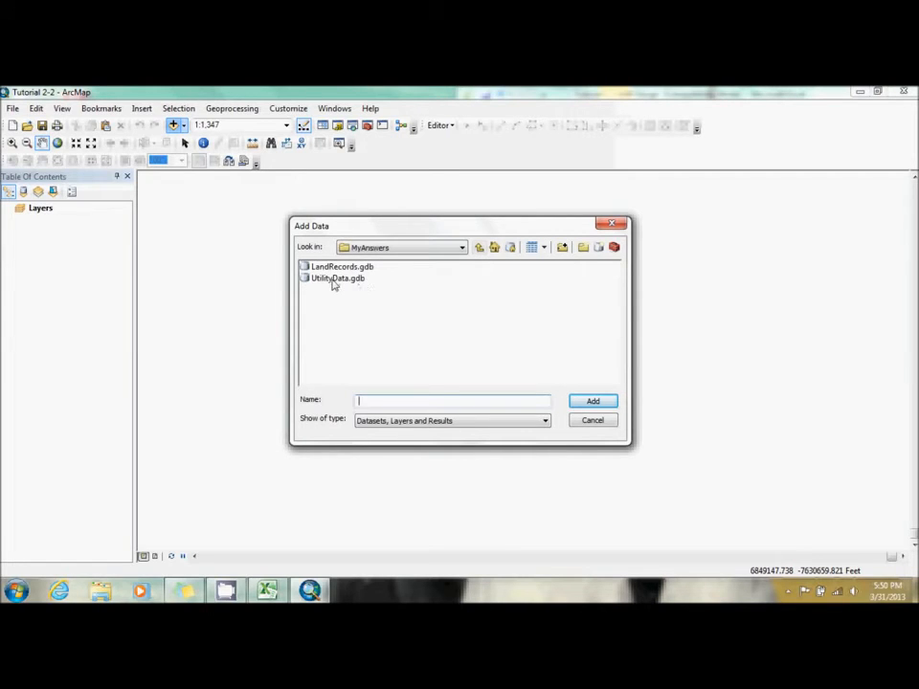
double_click(333, 280)
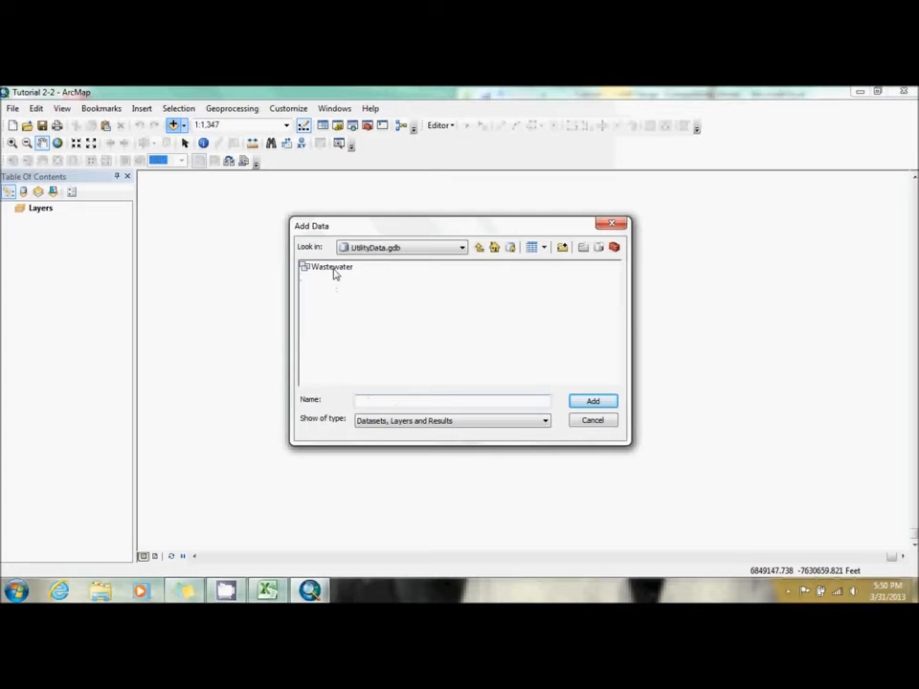
left_click(334, 272)
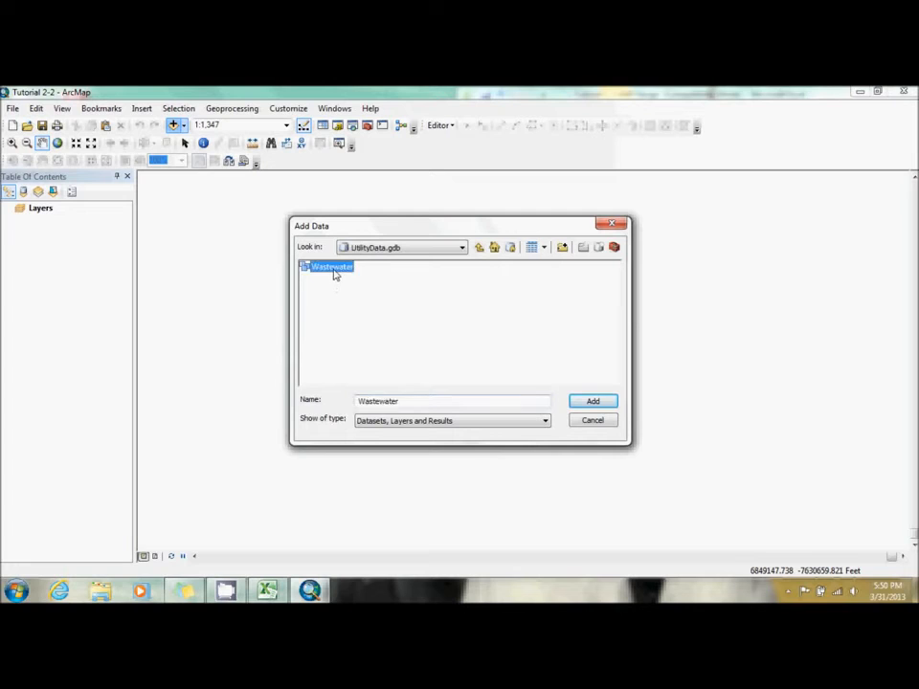
left_click(590, 402)
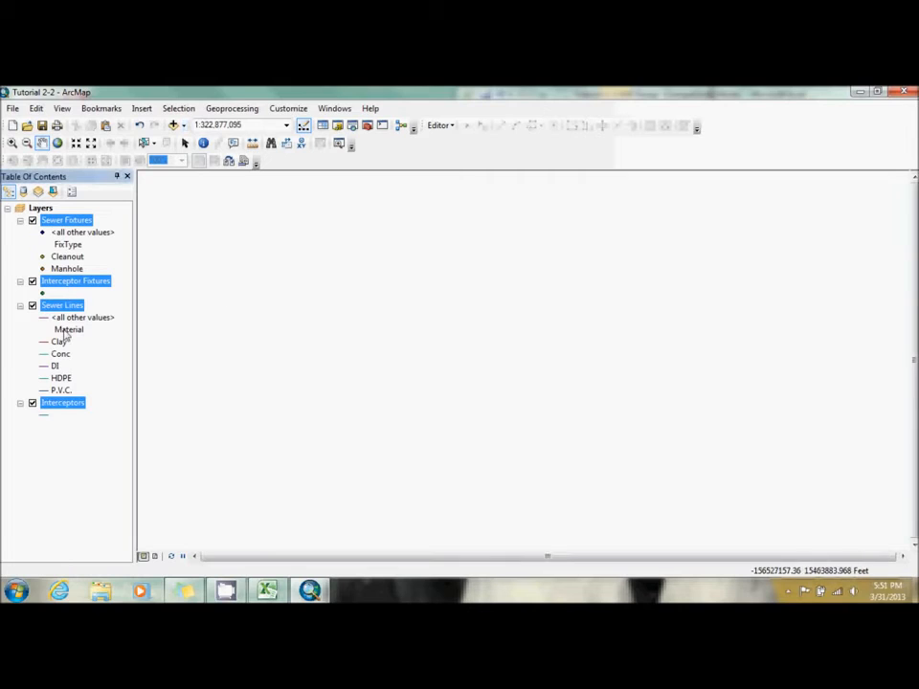
Step: Check that the Editor toolbar is enabled and start an edit session on the wastewater layers
left_click(60, 347)
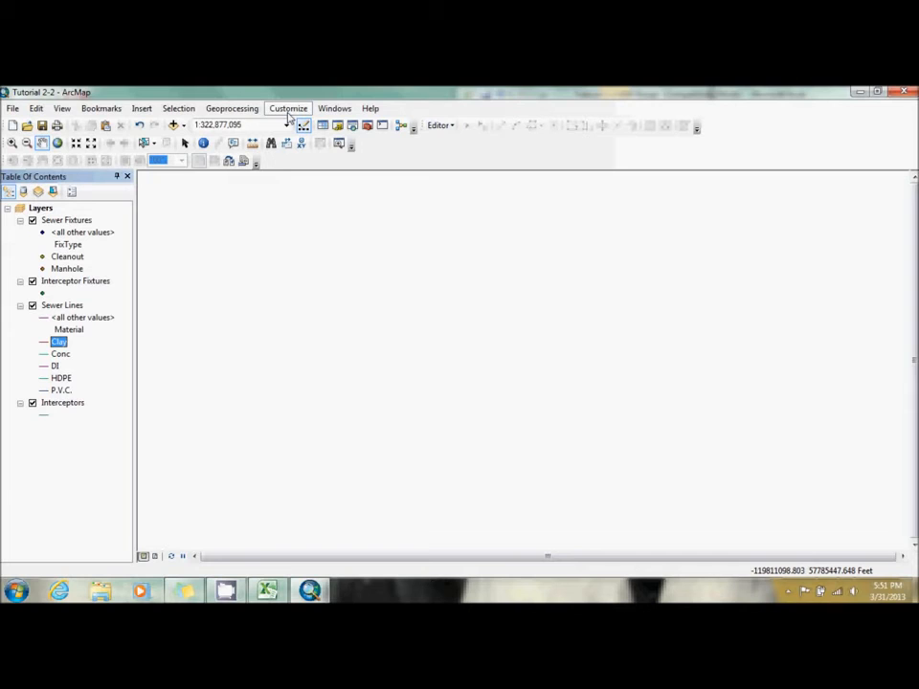
left_click(288, 112)
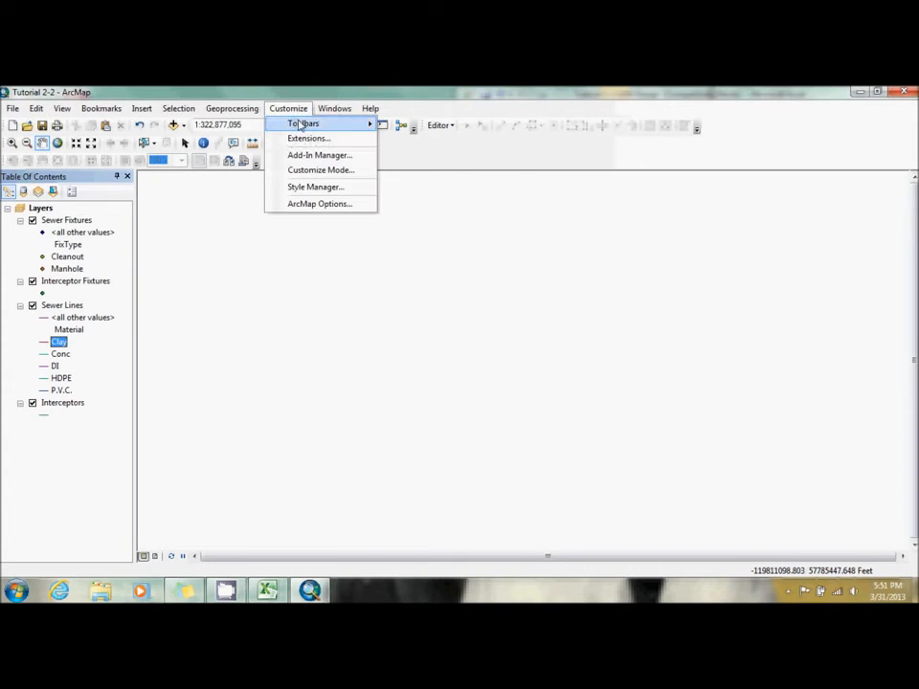
mouse_move(298, 122)
left_click(425, 258)
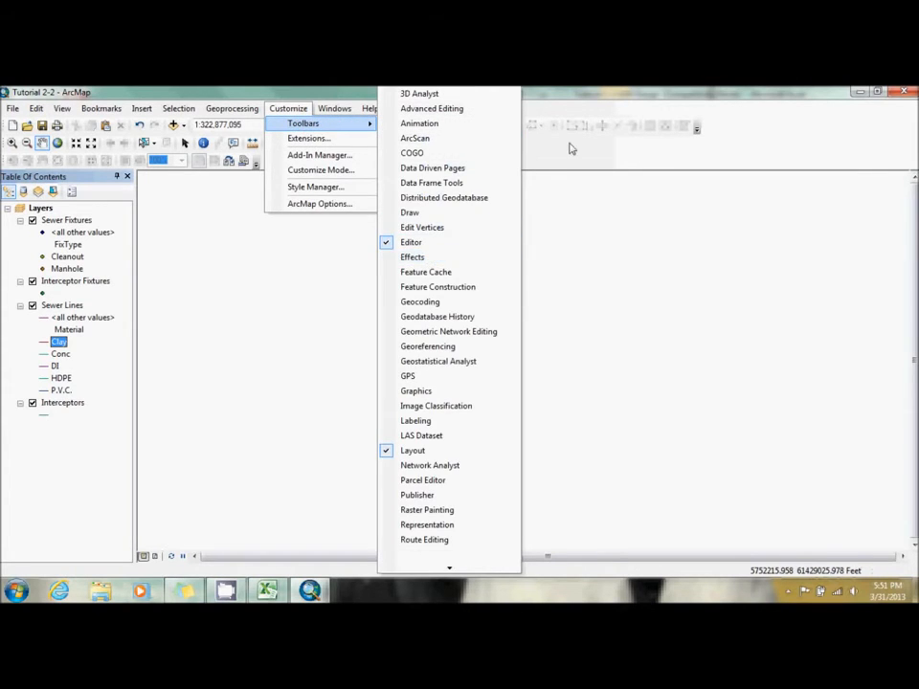
left_click(438, 126)
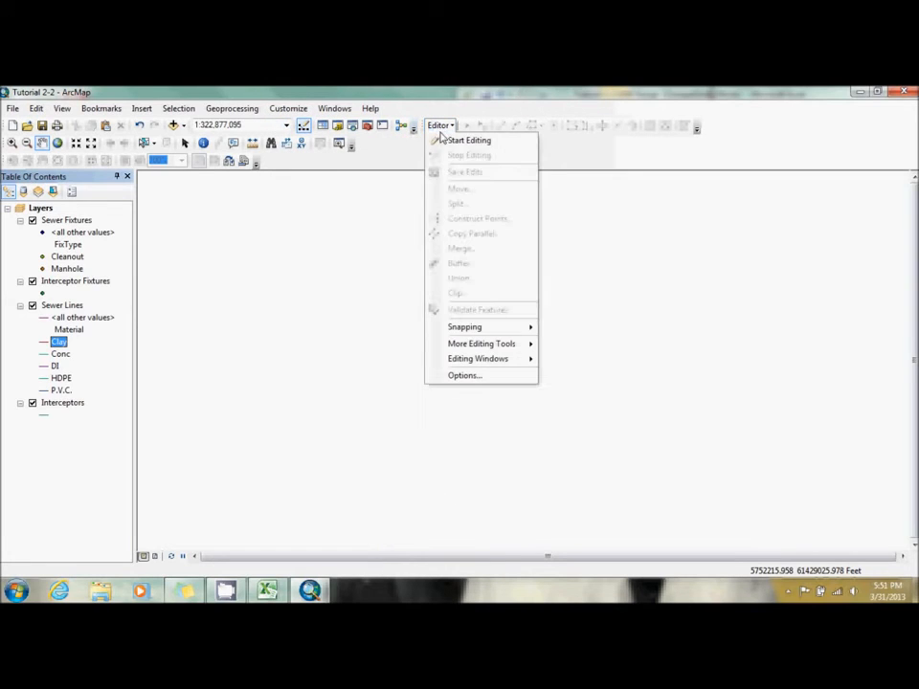
left_click(443, 141)
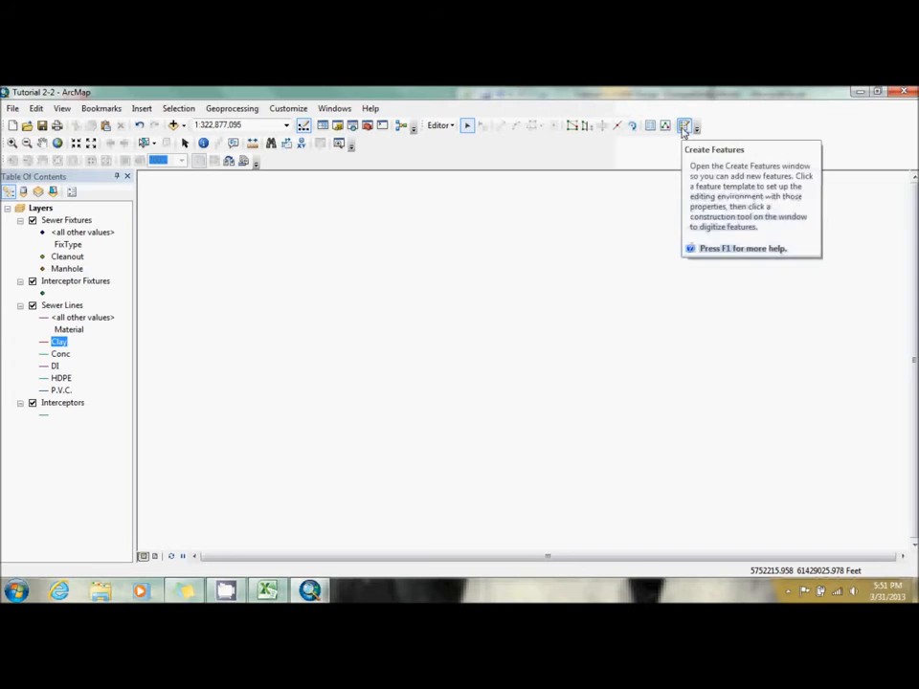
Step: Show the feature templates for editing and choose the P.V.C. sewer line template
left_click(683, 126)
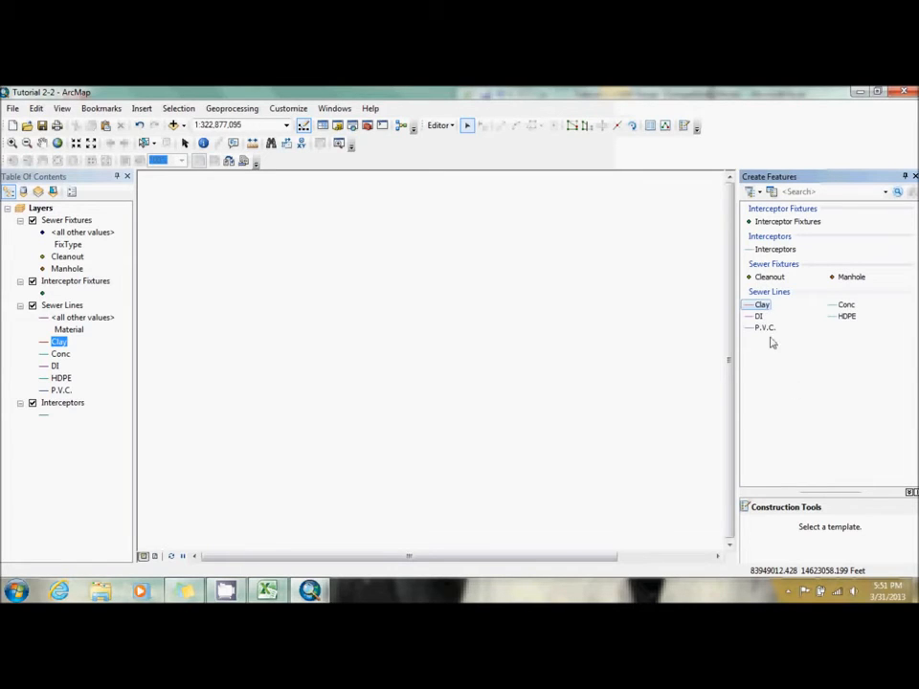
left_click(766, 331)
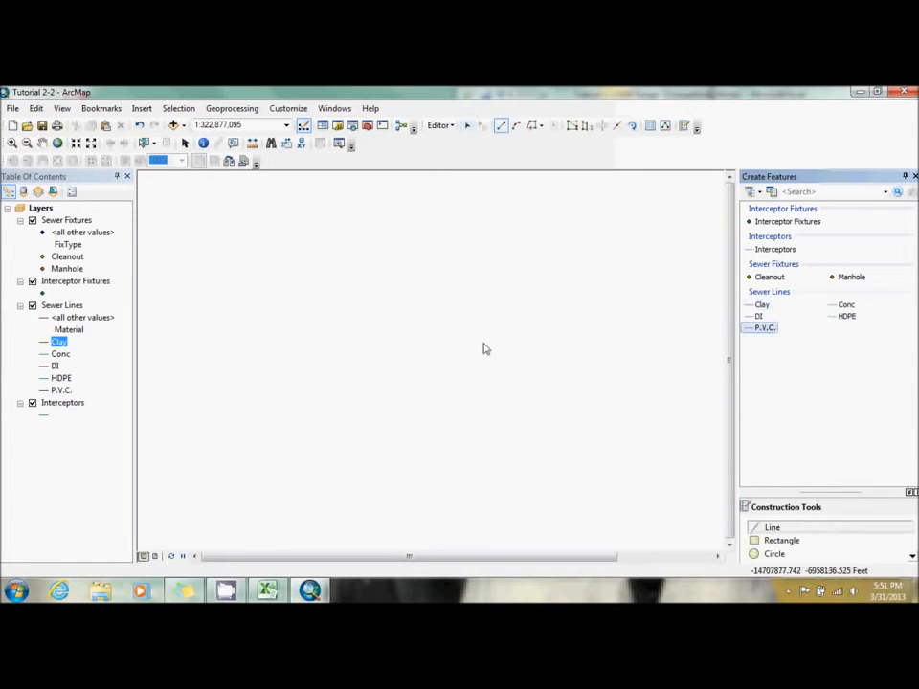
Step: Try to draw an L-shaped P.V.C. sewer line at the current full map extent
left_click(192, 255)
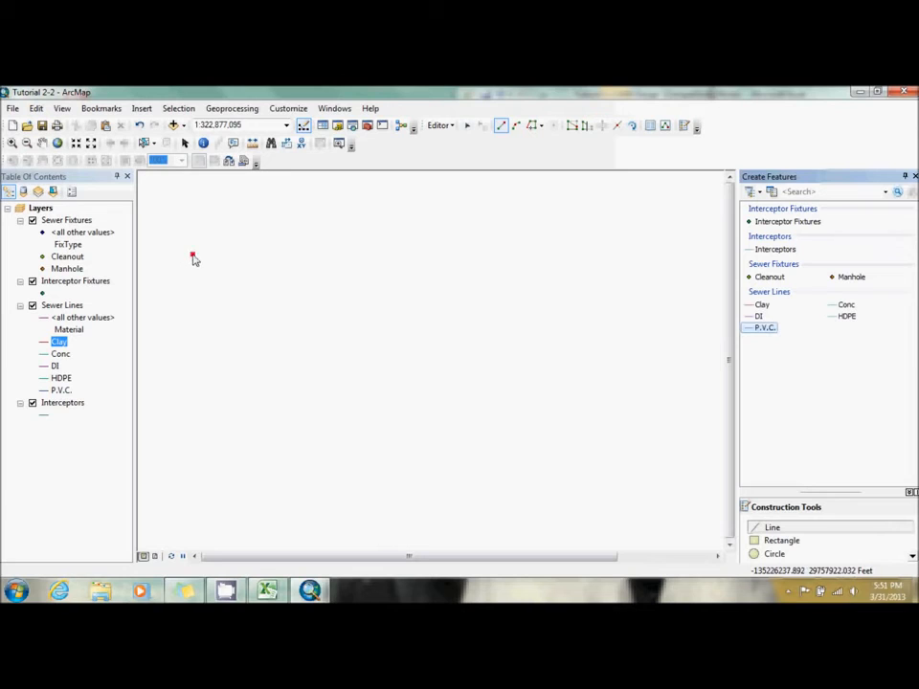
left_click(338, 256)
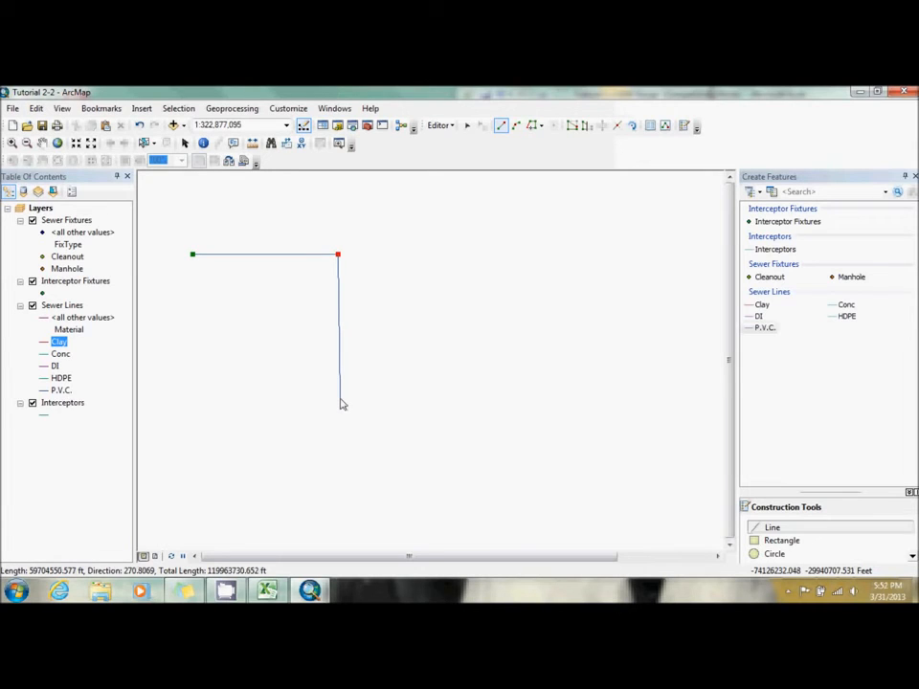
double_click(338, 400)
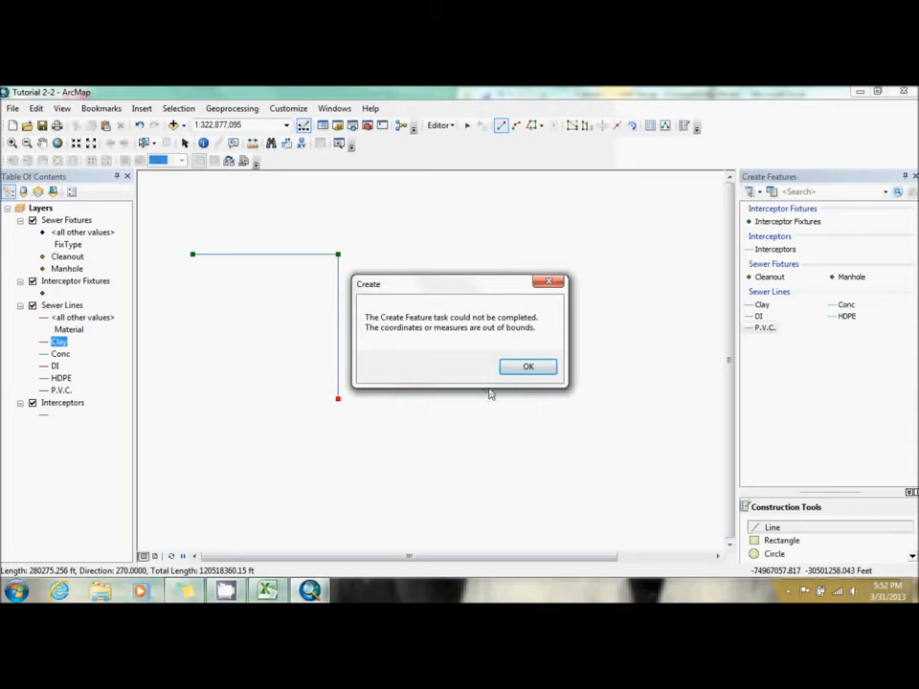
left_click(518, 377)
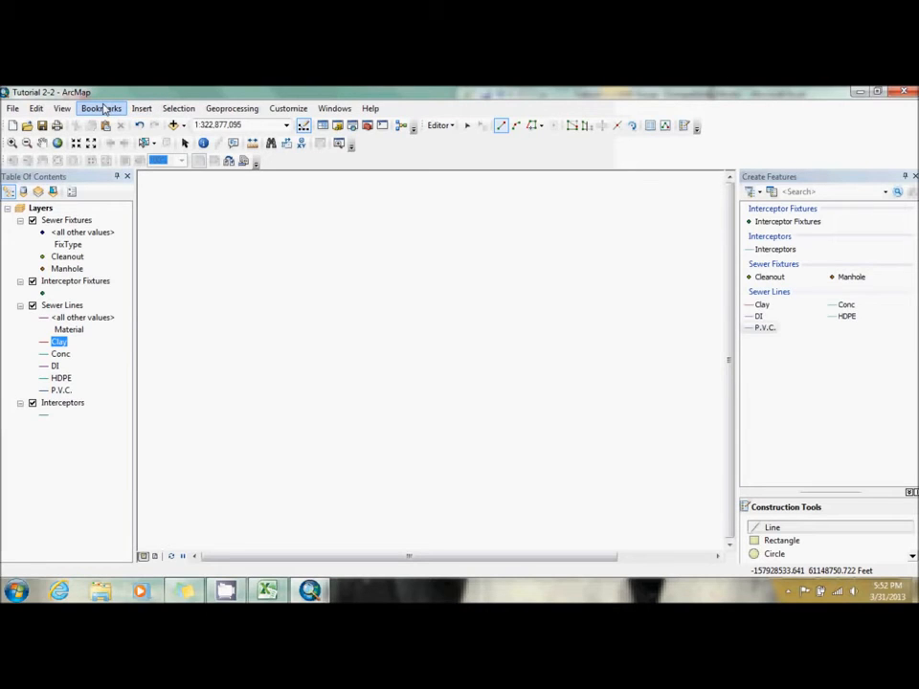
Step: Go to the Starting Extent bookmark, draw a horizontal P.V.C. sewer line about 184 ft long and check its attributes
left_click(104, 110)
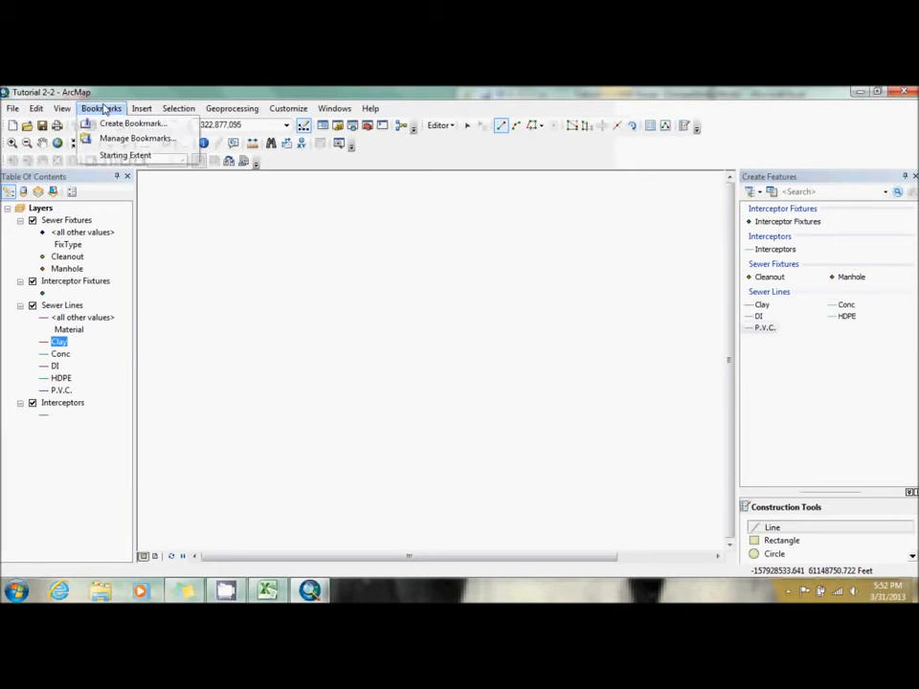
left_click(118, 155)
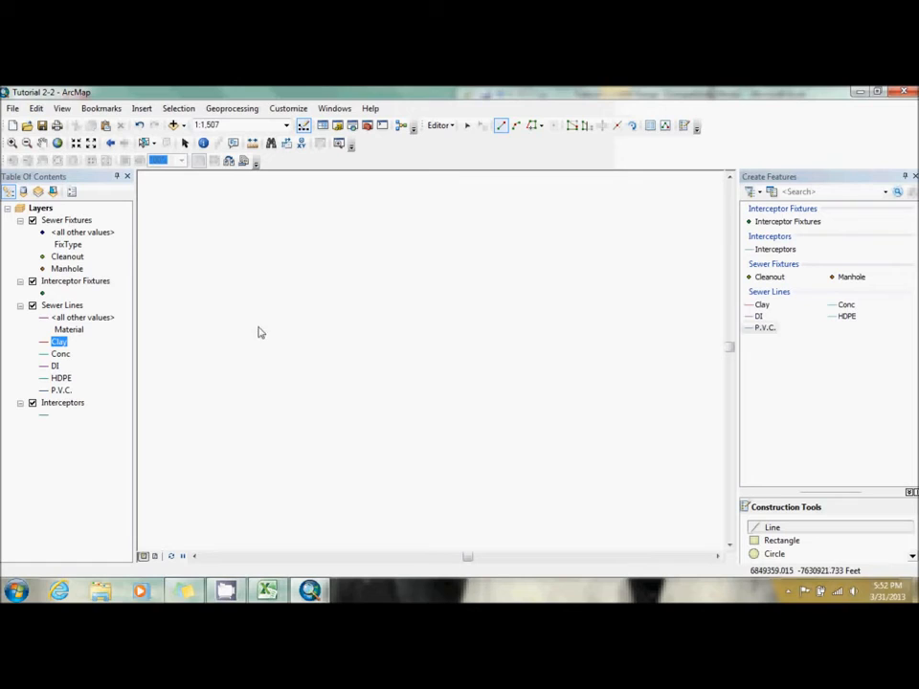
left_click(219, 288)
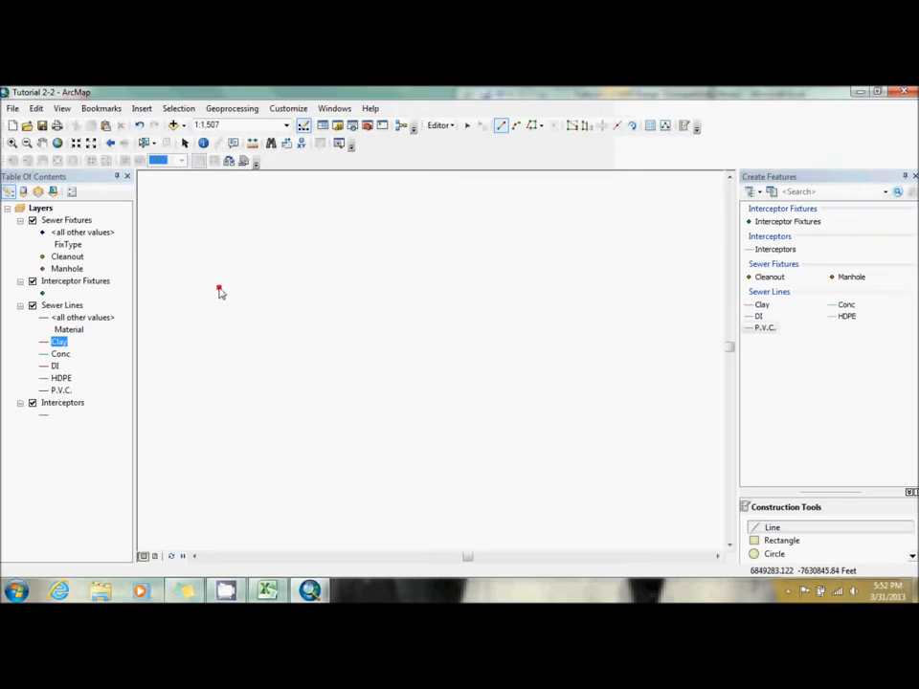
double_click(316, 292)
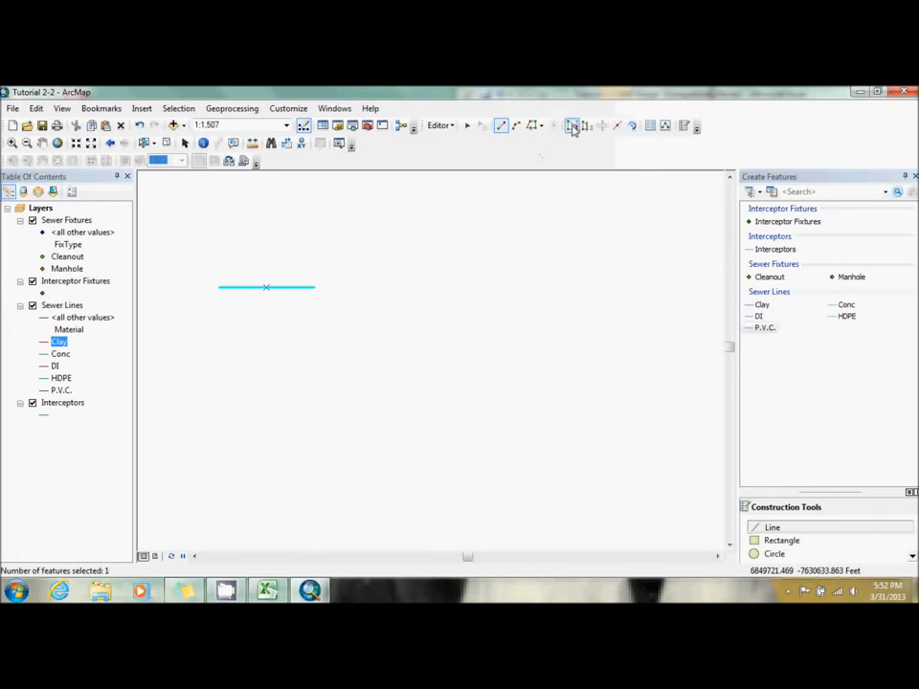
left_click(650, 125)
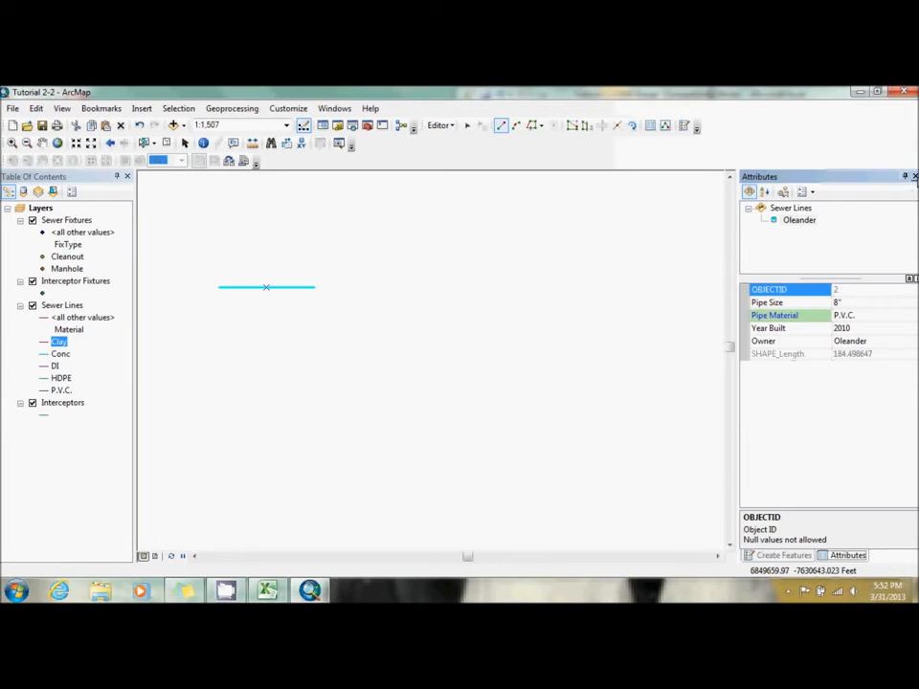
left_click(914, 177)
Step: Draw a vertical Clay sewer line just east of the P.V.C. line
left_click(762, 305)
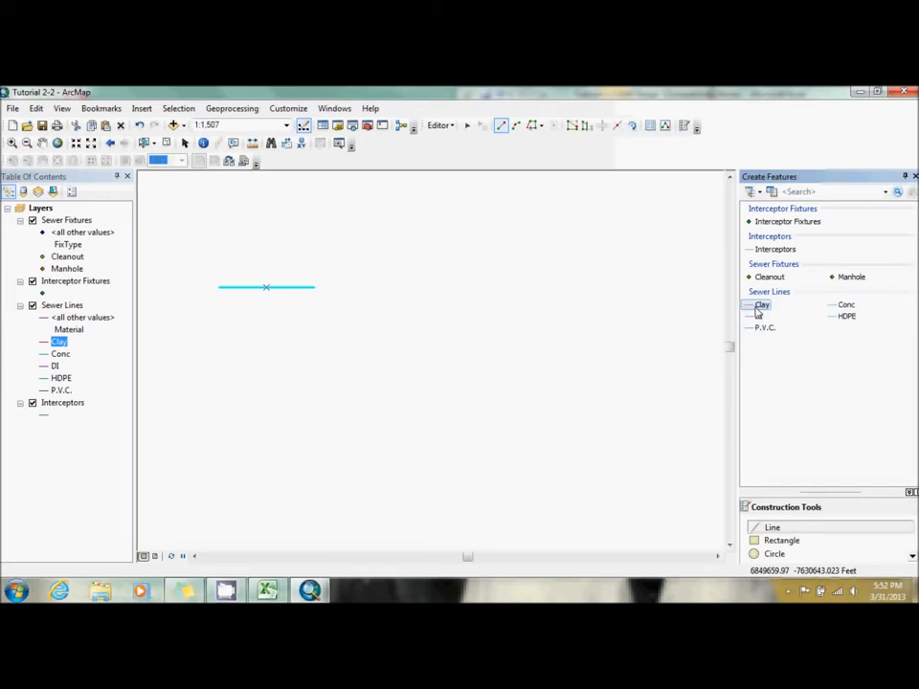
left_click(372, 237)
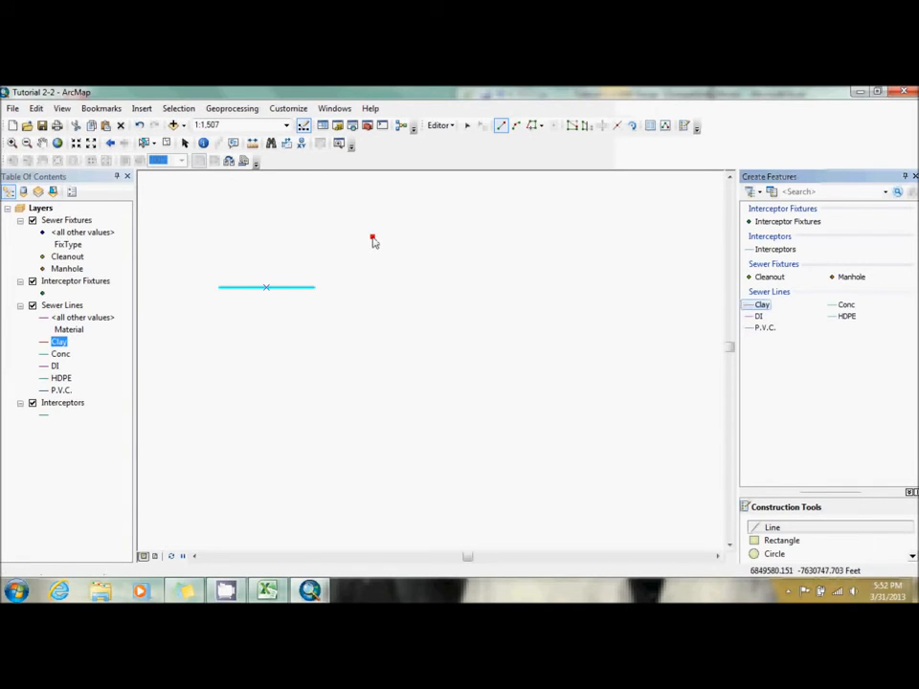
left_click(373, 345)
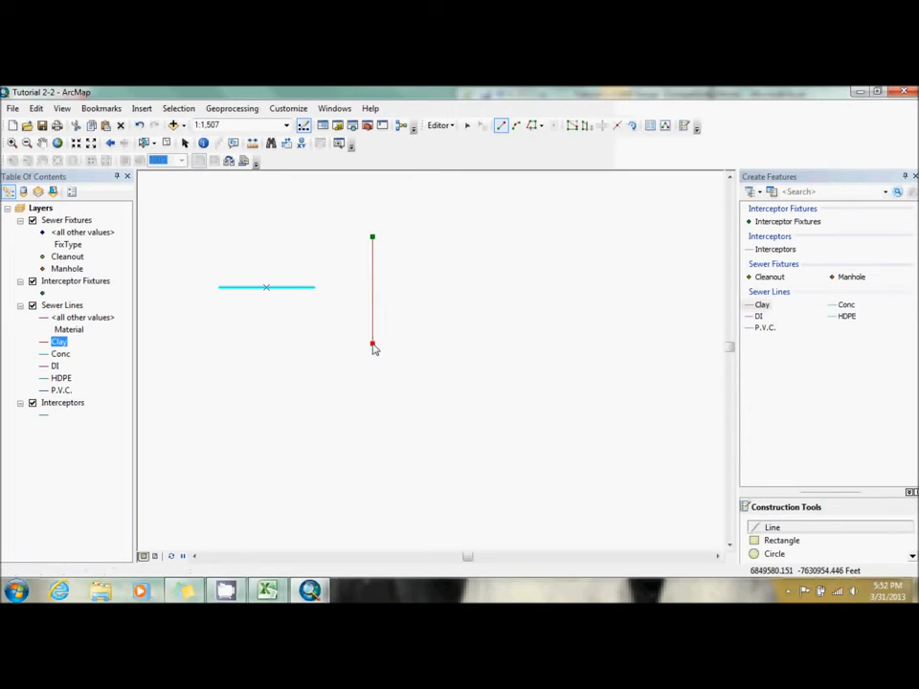
double_click(373, 346)
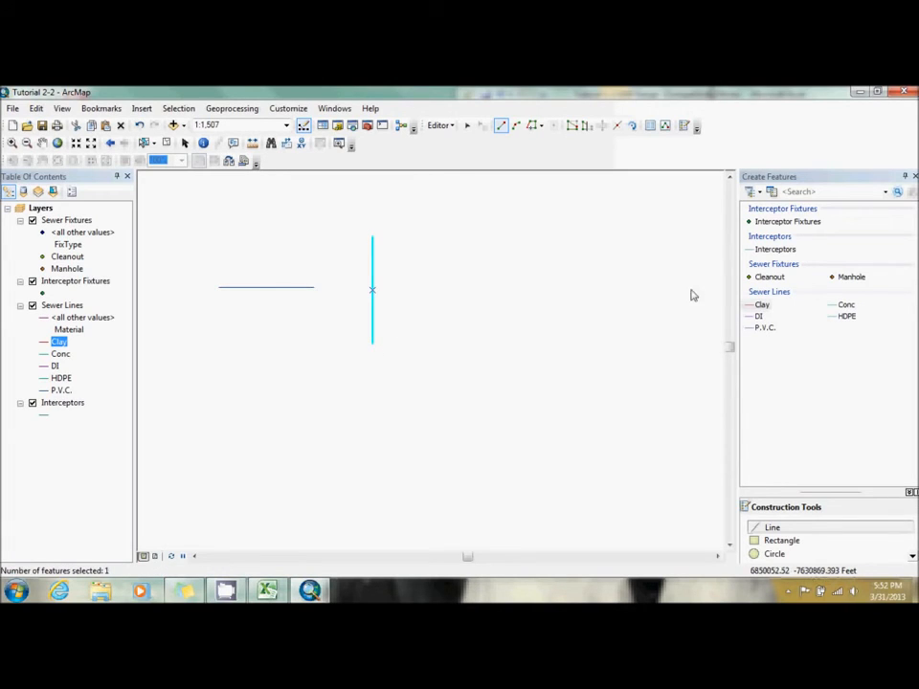
Step: Draw an L-shaped DI sewer line east of the Clay line, with a horizontal leg about 188 ft long and a shorter leg going up
left_click(759, 316)
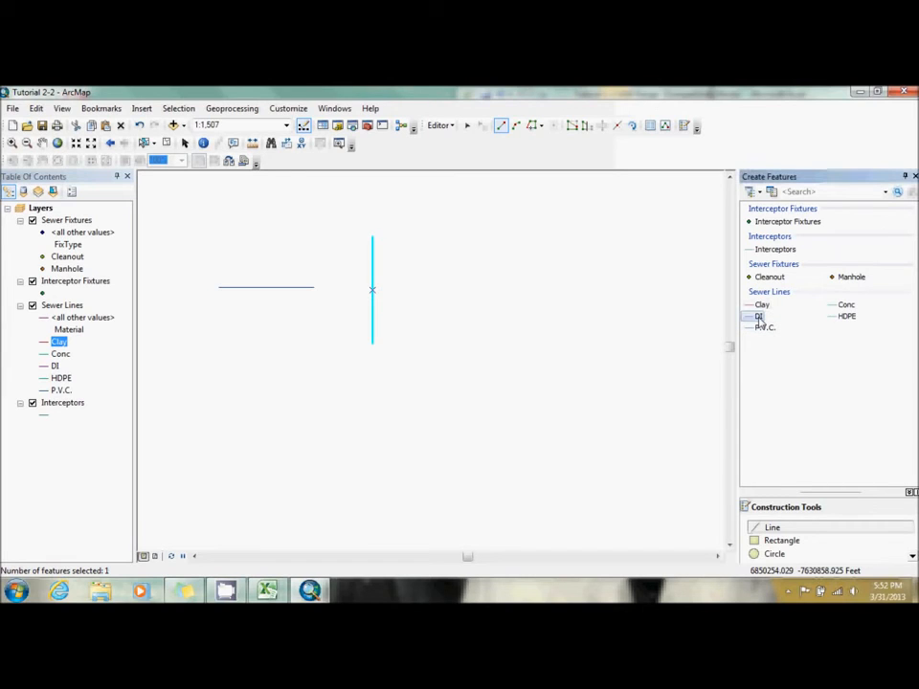
left_click(465, 290)
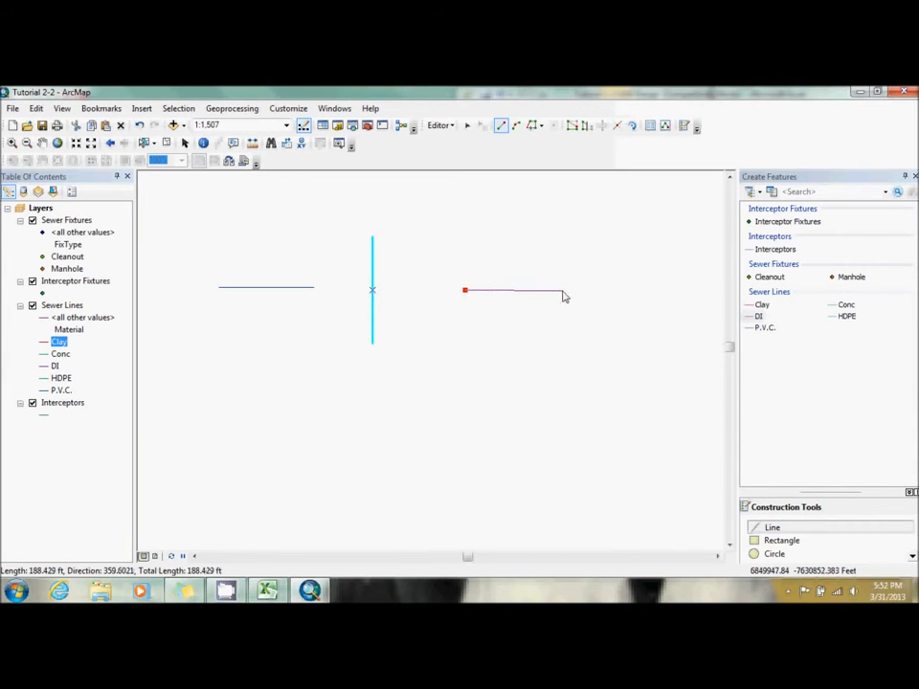
left_click(563, 291)
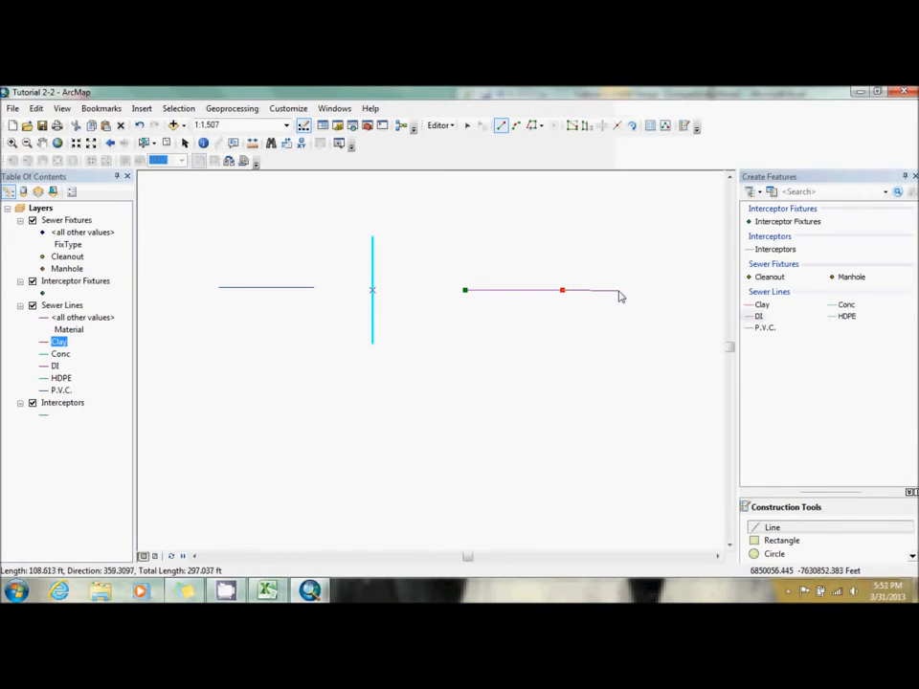
double_click(563, 249)
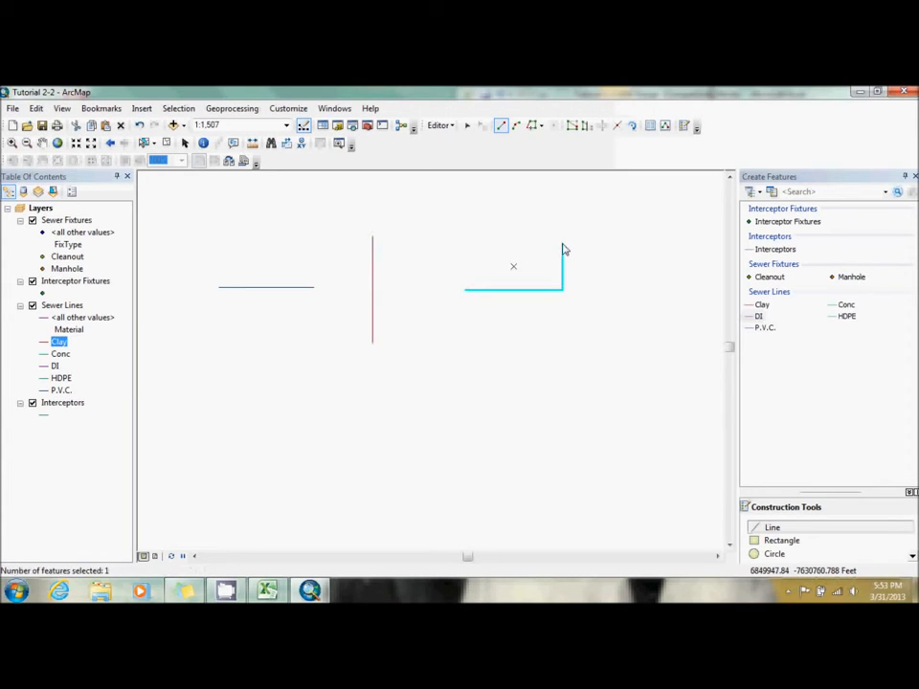
Step: Draw a nearly horizontal Conc sewer line about 196 ft long below the DI line and a diagonal HDPE line southwest of it
left_click(847, 306)
left_click(473, 360)
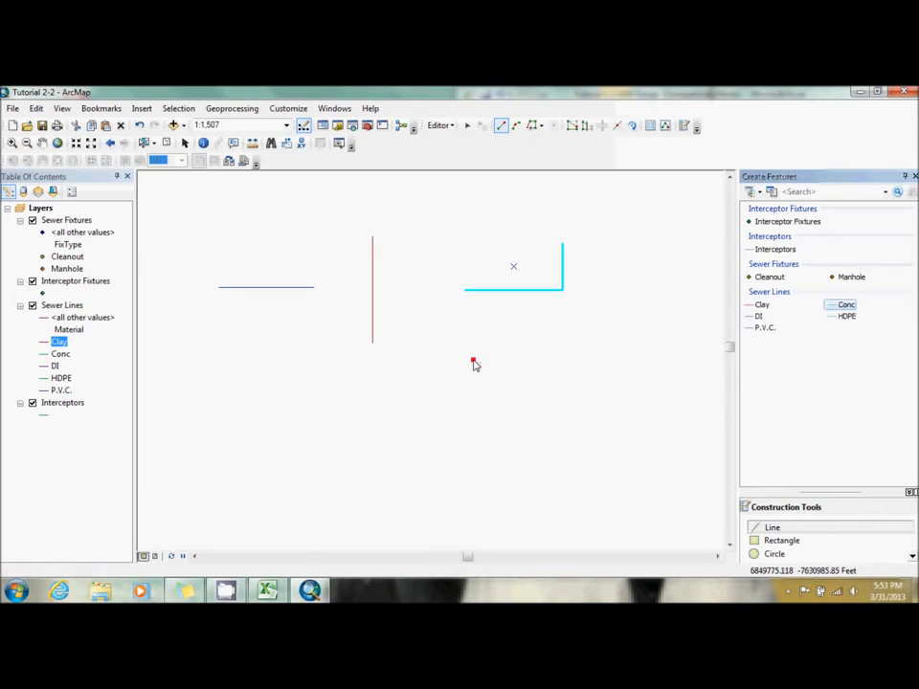
double_click(576, 362)
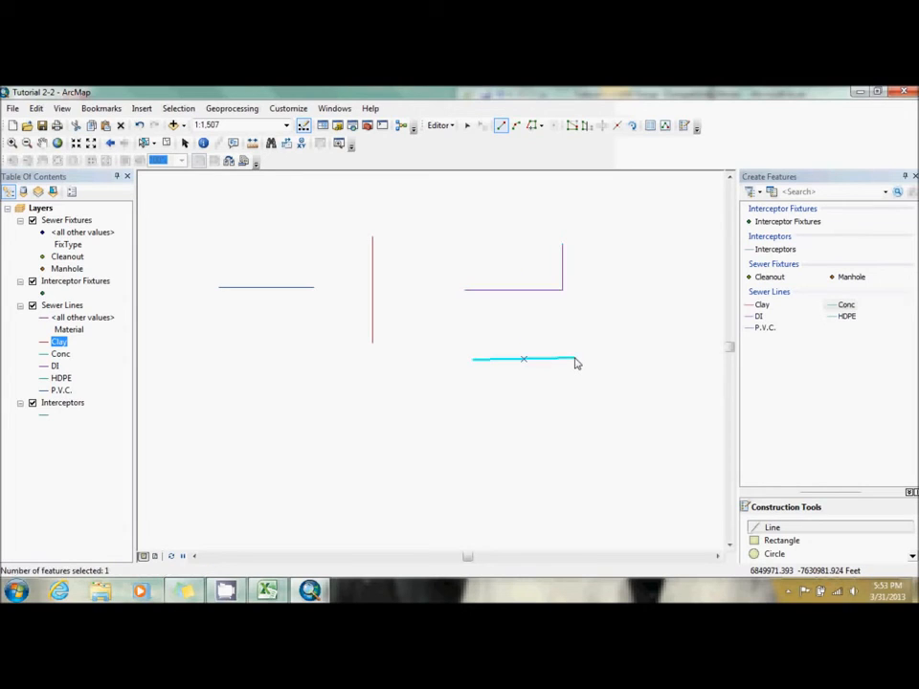
left_click(848, 317)
left_click(247, 466)
double_click(415, 385)
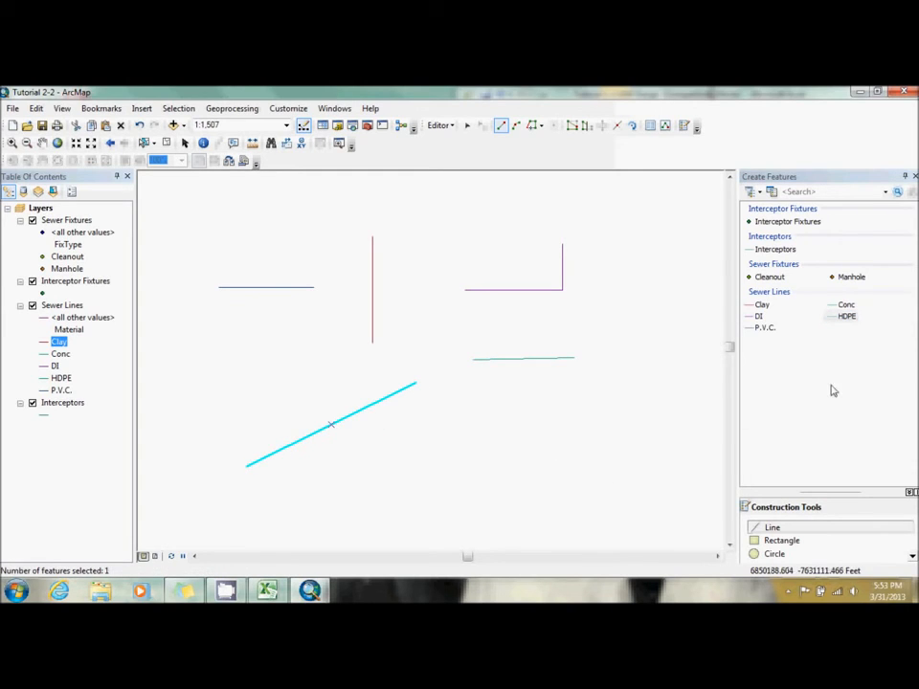
Step: Place two Cleanout points below the Conc line and two Manhole points between the Clay line and the area above the DI line
left_click(766, 276)
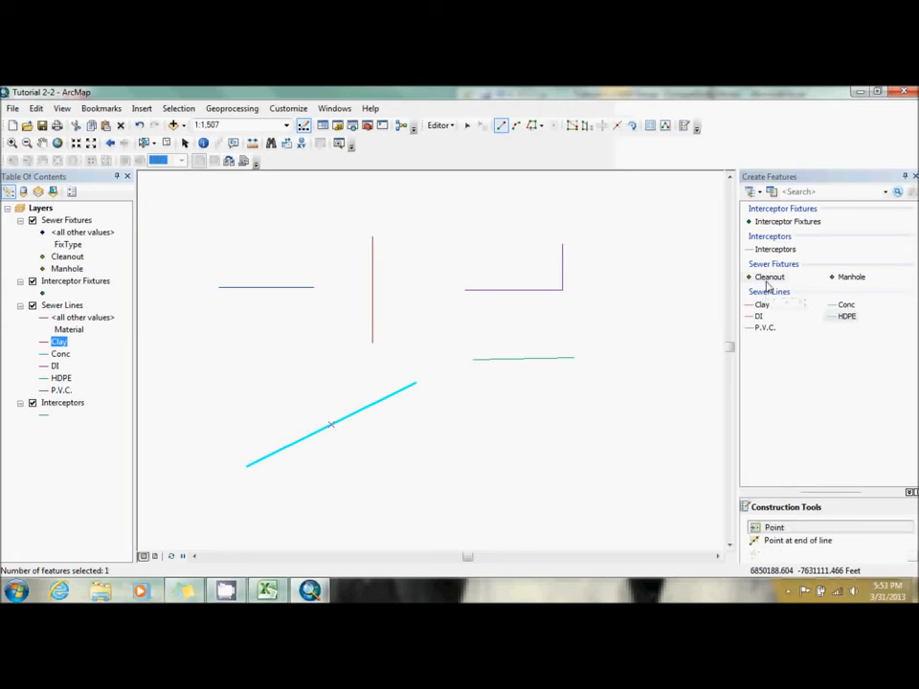
left_click(560, 472)
left_click(585, 463)
left_click(852, 278)
left_click(485, 215)
left_click(418, 247)
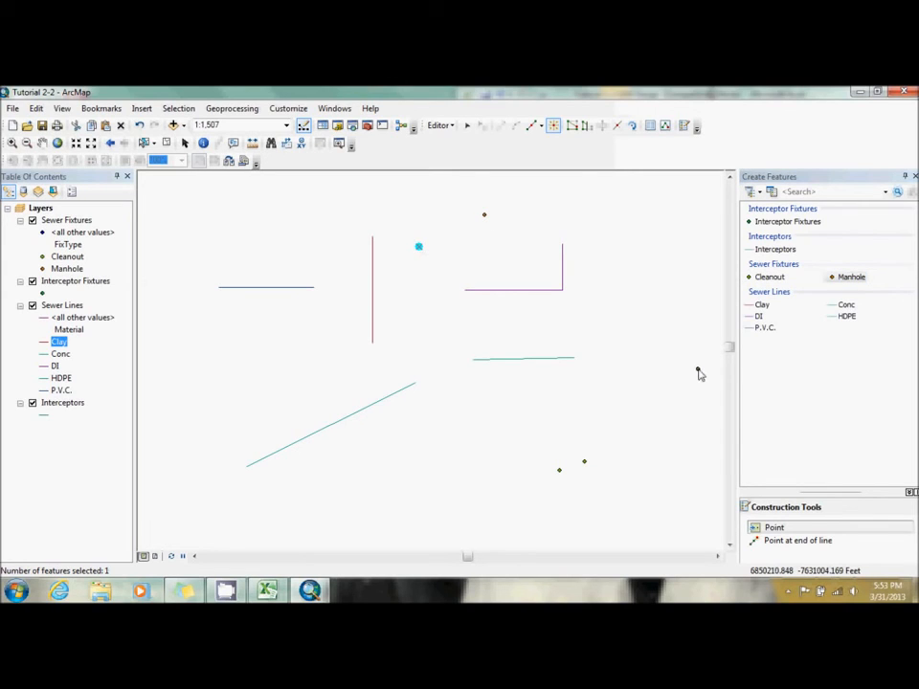
Step: Inspect the attributes of both manholes, one cleanout and the Conc sewer line for their default values
left_click(467, 126)
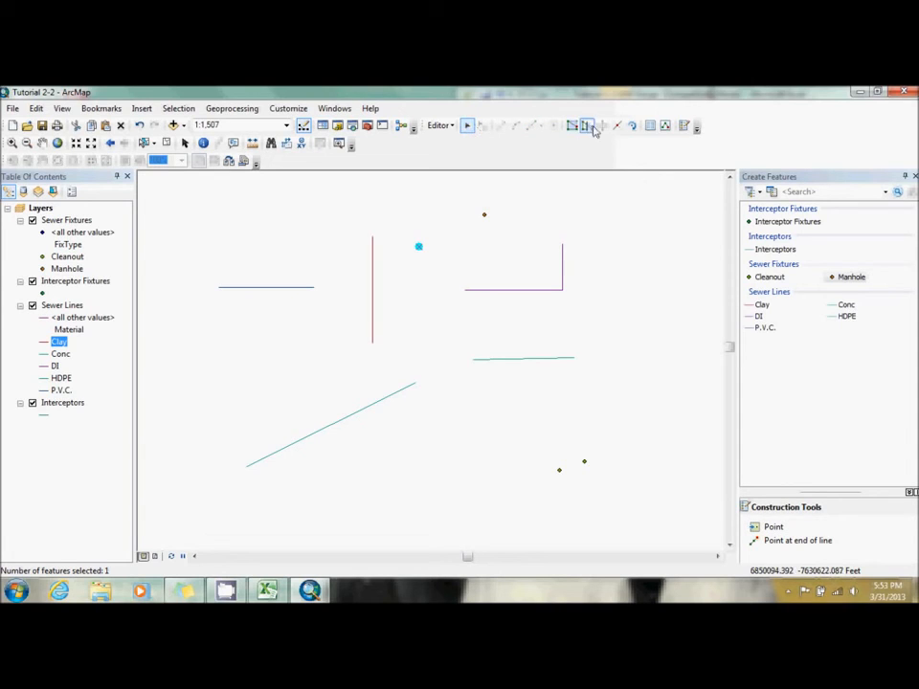
left_click(650, 125)
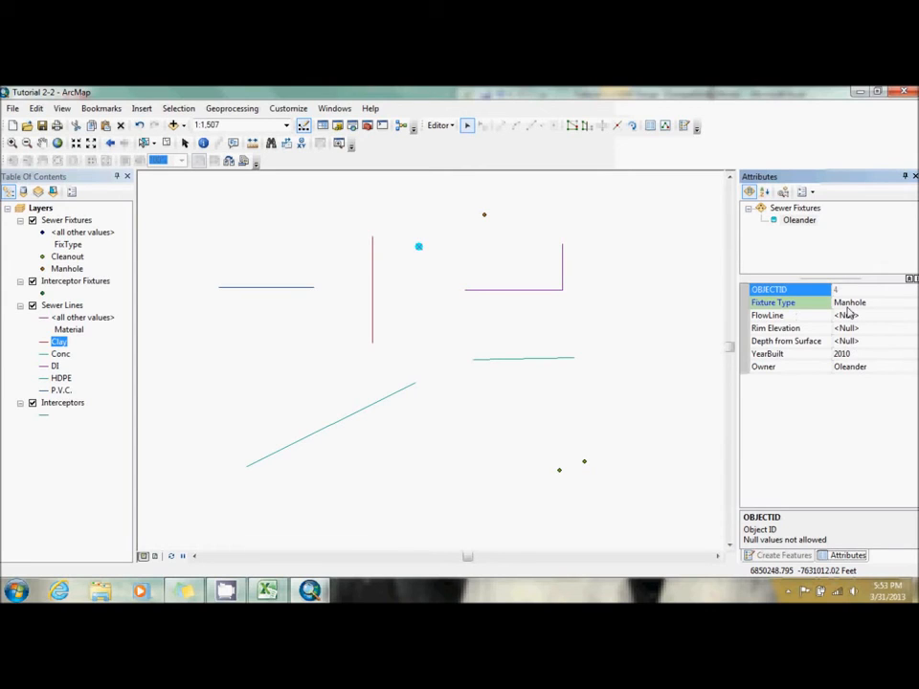
left_click(485, 216)
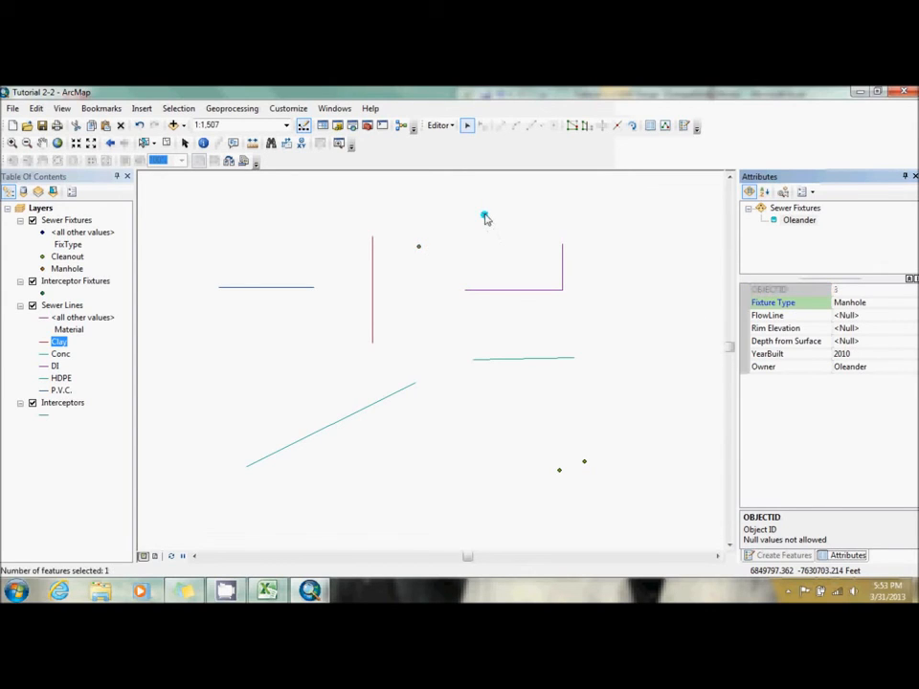
left_click(586, 463)
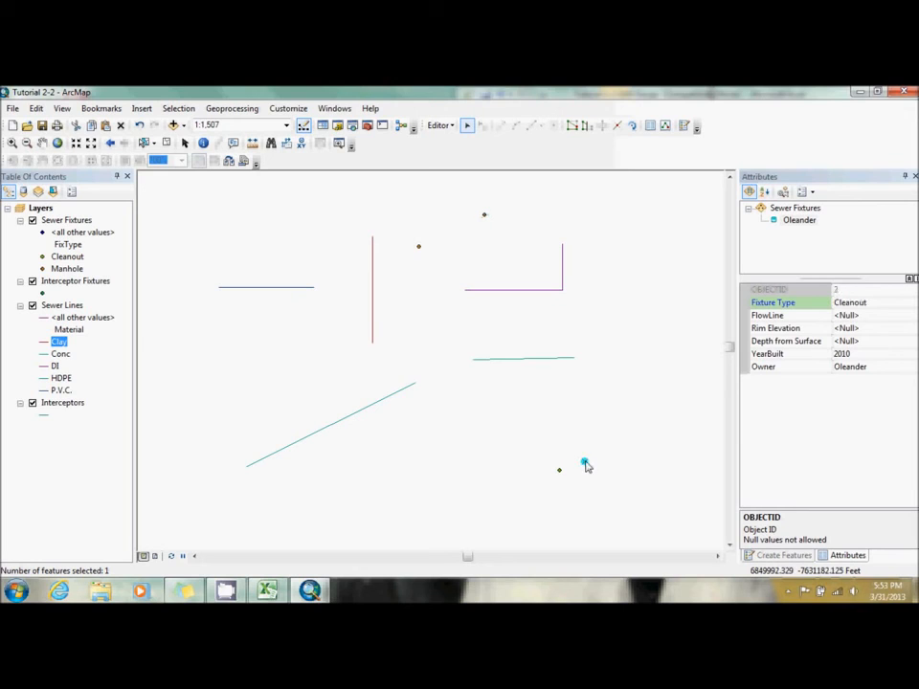
left_click(552, 361)
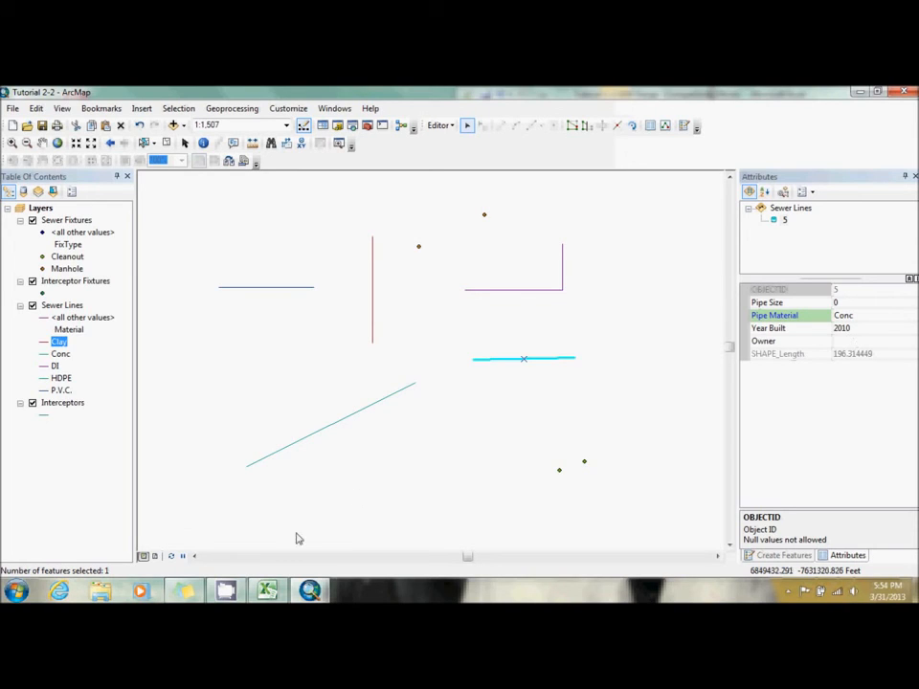
Step: Start ArcCatalog and open the properties of the SewerLines feature class in UtilityData.gdb's Wastewater dataset
left_click(15, 591)
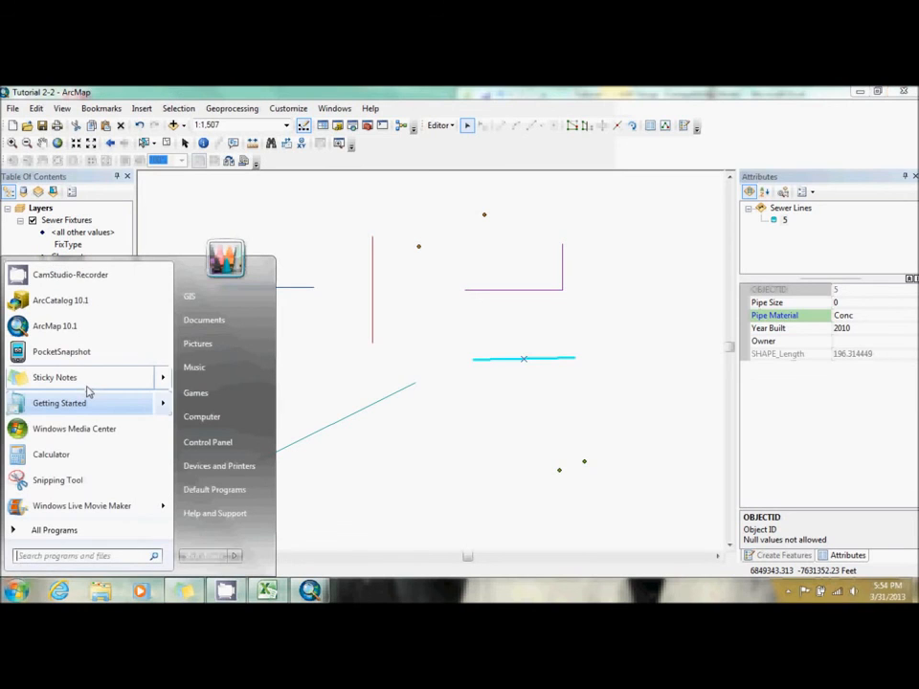
left_click(71, 307)
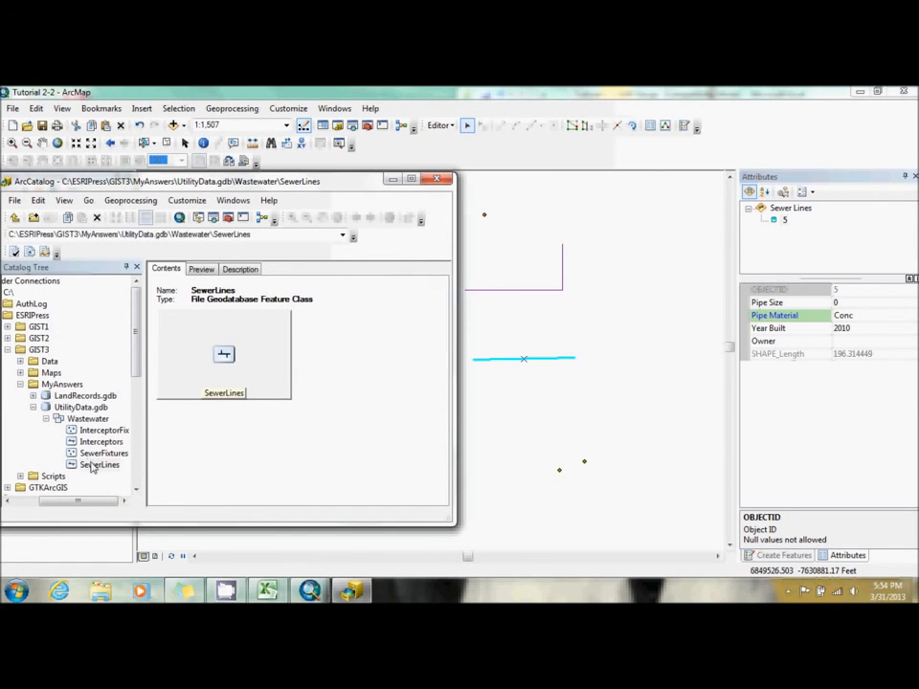
left_click(100, 453)
right_click(100, 455)
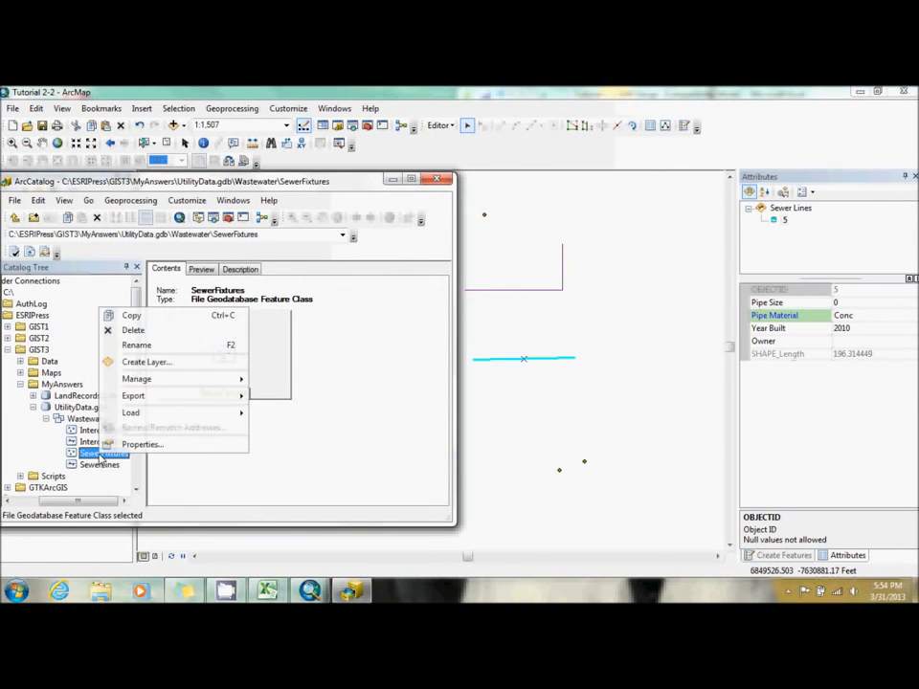
left_click(95, 465)
right_click(95, 467)
left_click(127, 460)
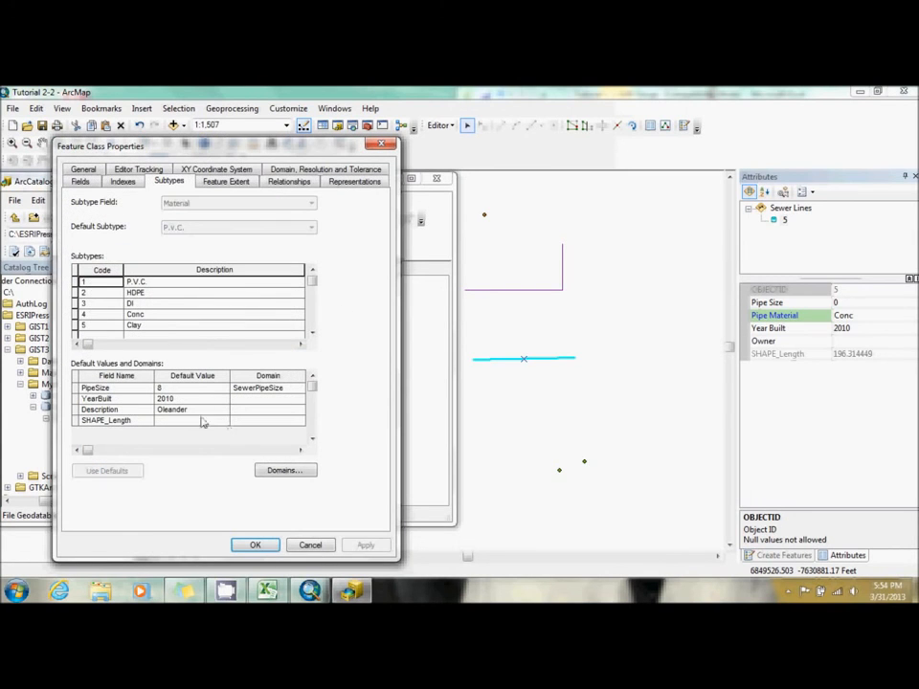
Step: Review the default values of the Clay, Conc and DI subtypes of SewerLines and close its properties without changes
left_click(155, 325)
key("Up")
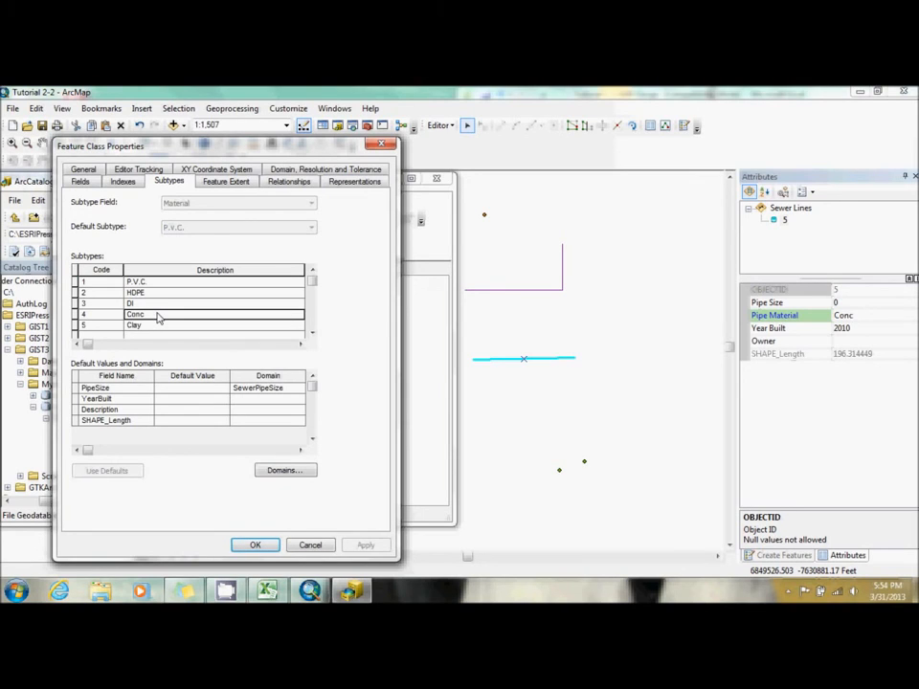
left_click(155, 304)
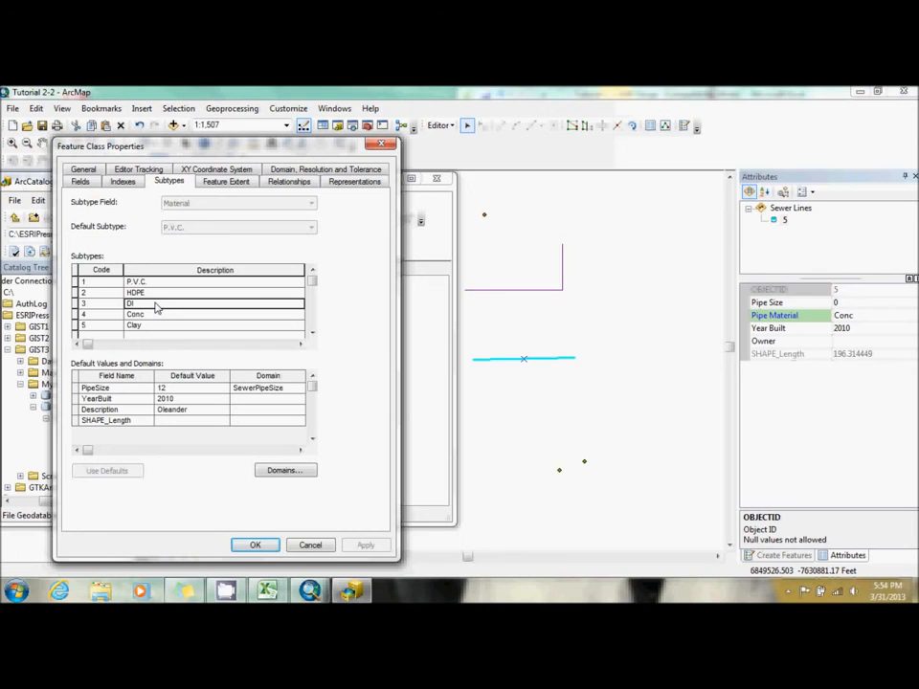
left_click(156, 316)
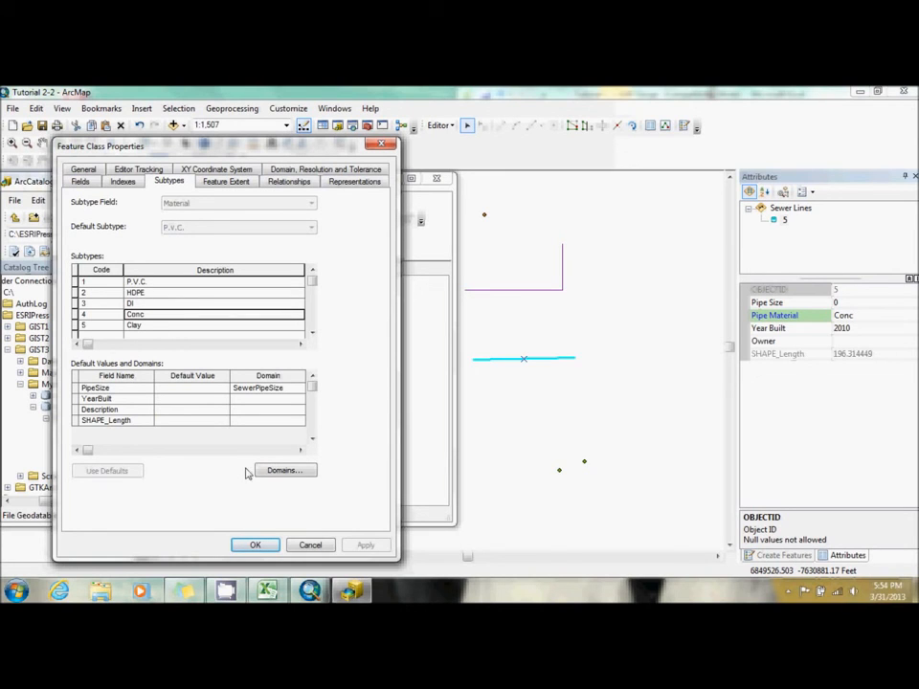
left_click(312, 545)
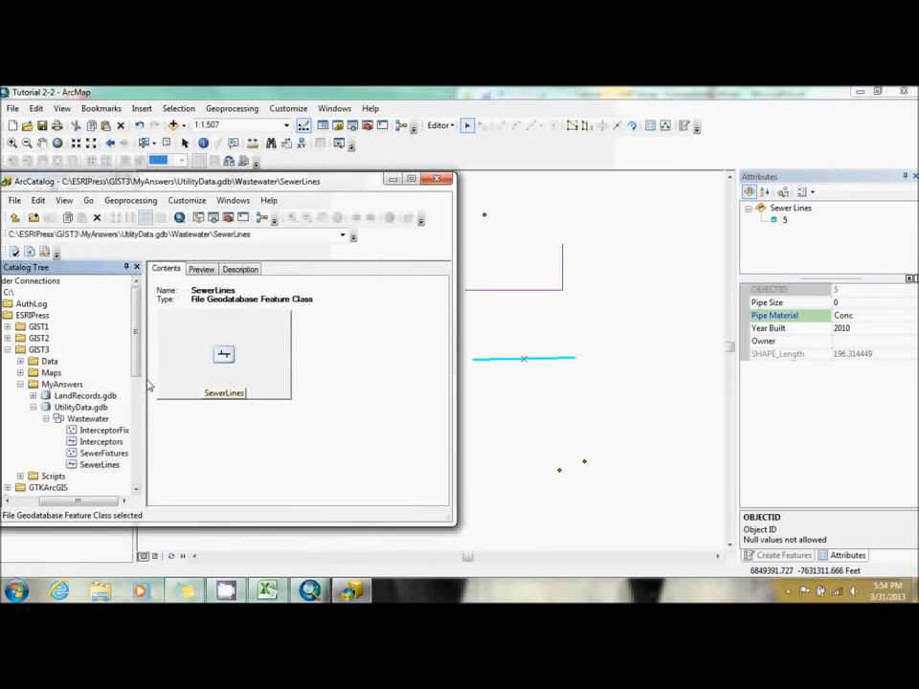
Step: Check the field properties of PipeSize and YearBuilt in the SewerLines feature class, cancel the dialog and close ArcCatalog
right_click(95, 469)
left_click(124, 453)
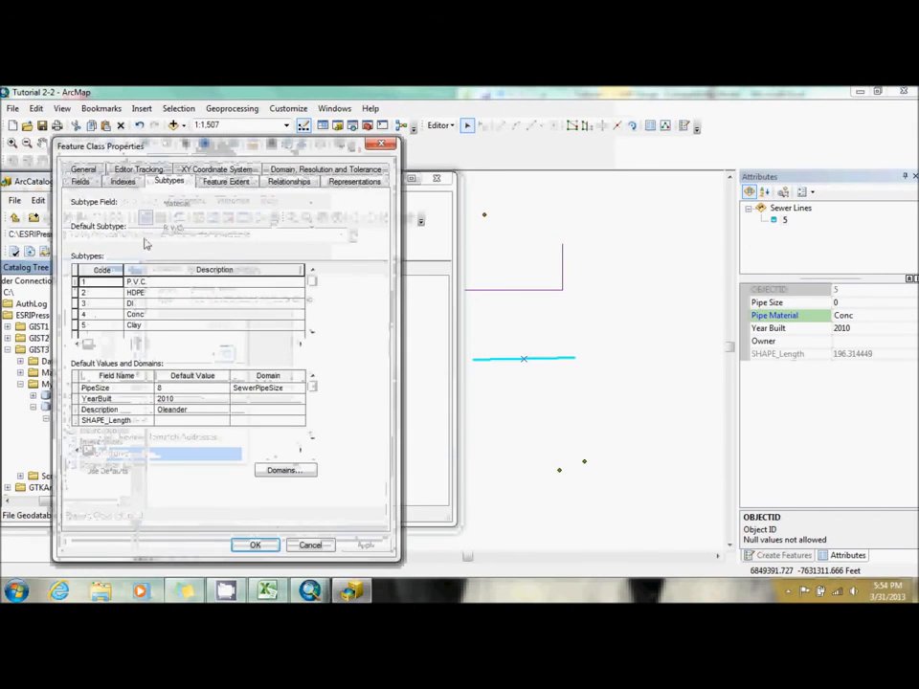
left_click(80, 180)
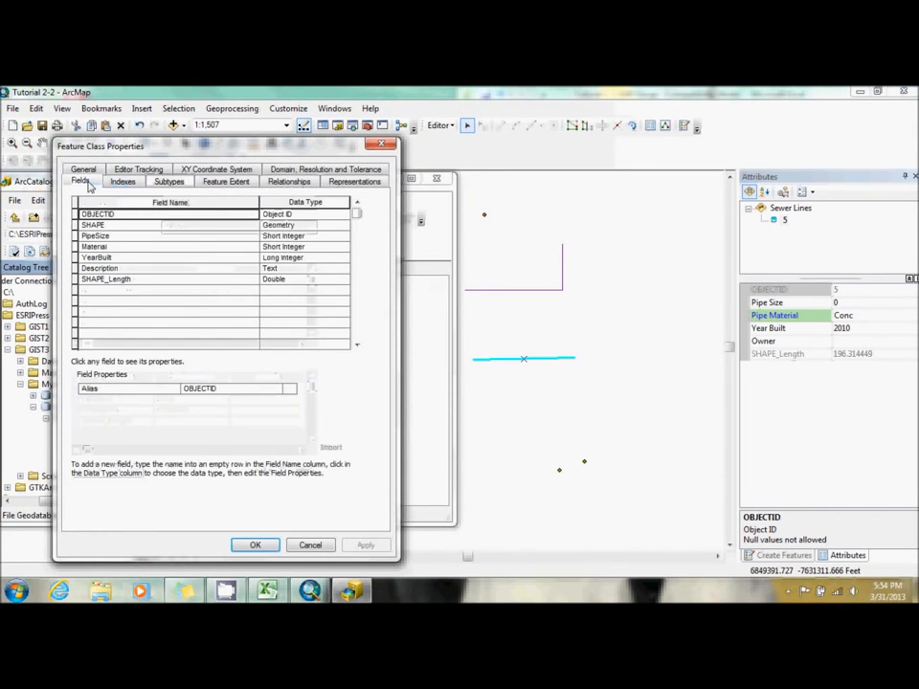
left_click(147, 237)
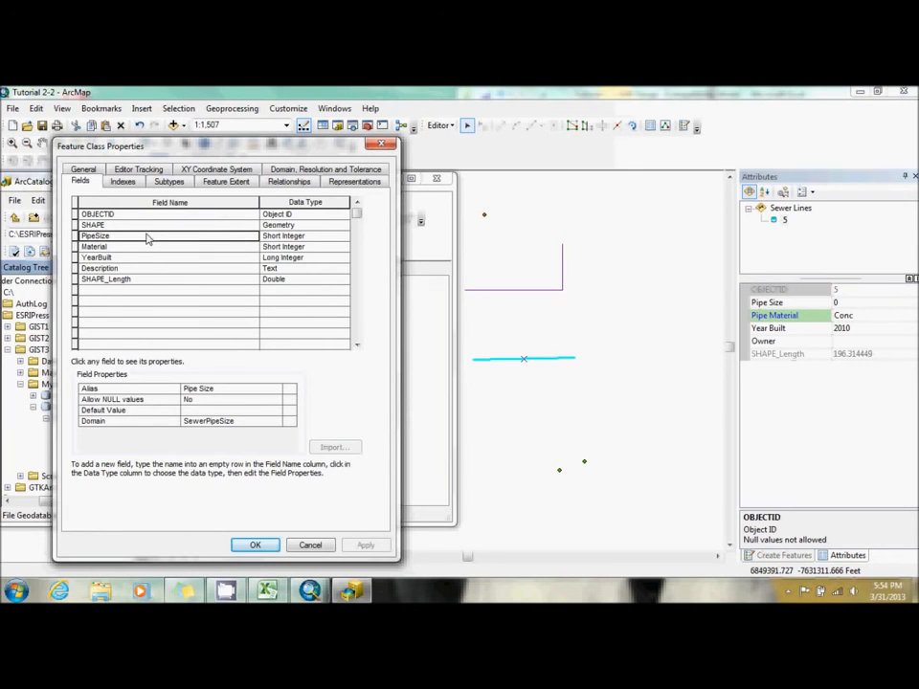
left_click(147, 259)
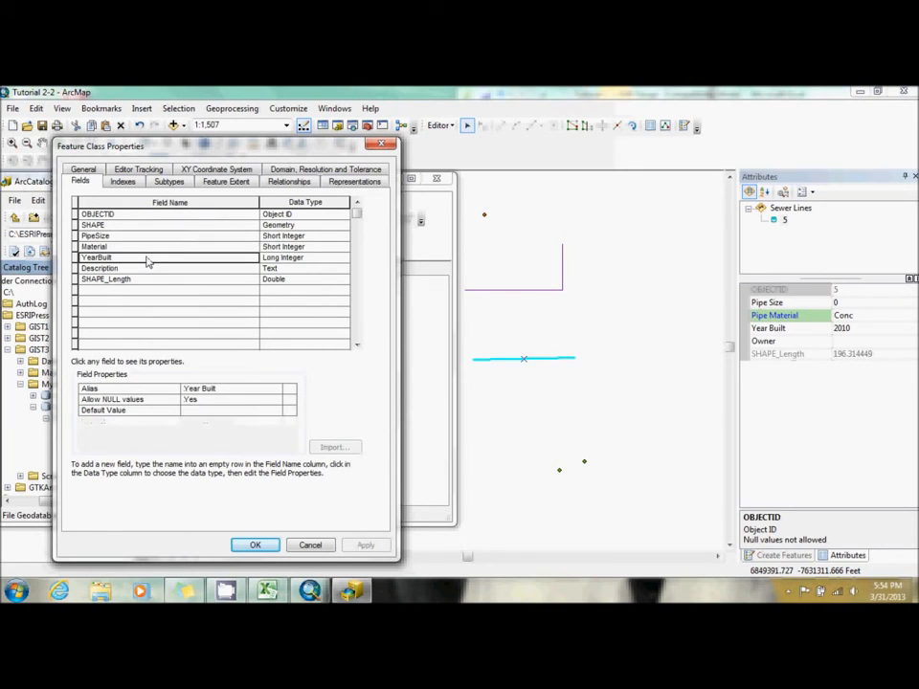
left_click(308, 545)
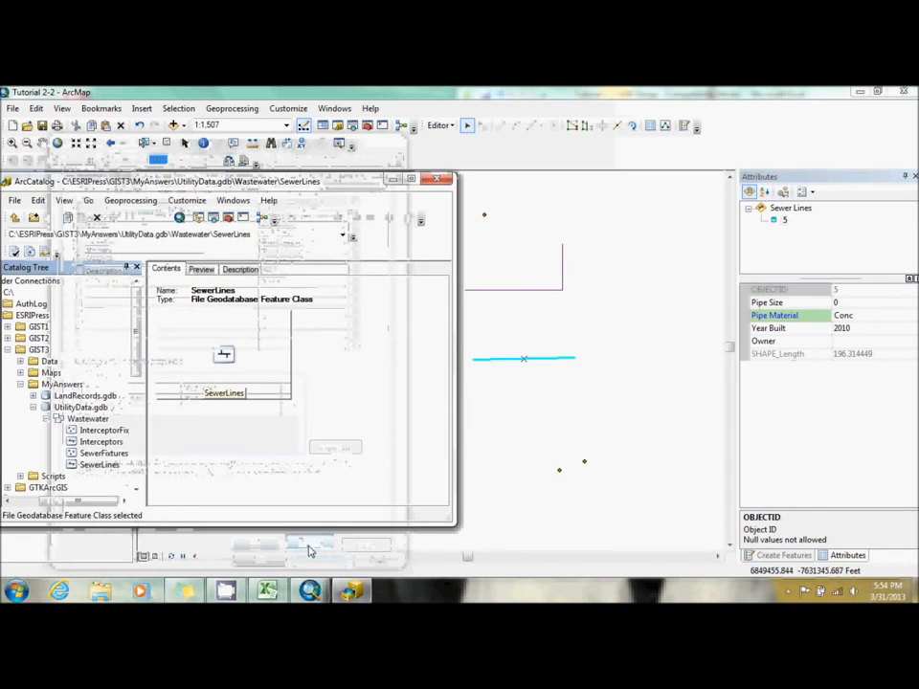
left_click(439, 180)
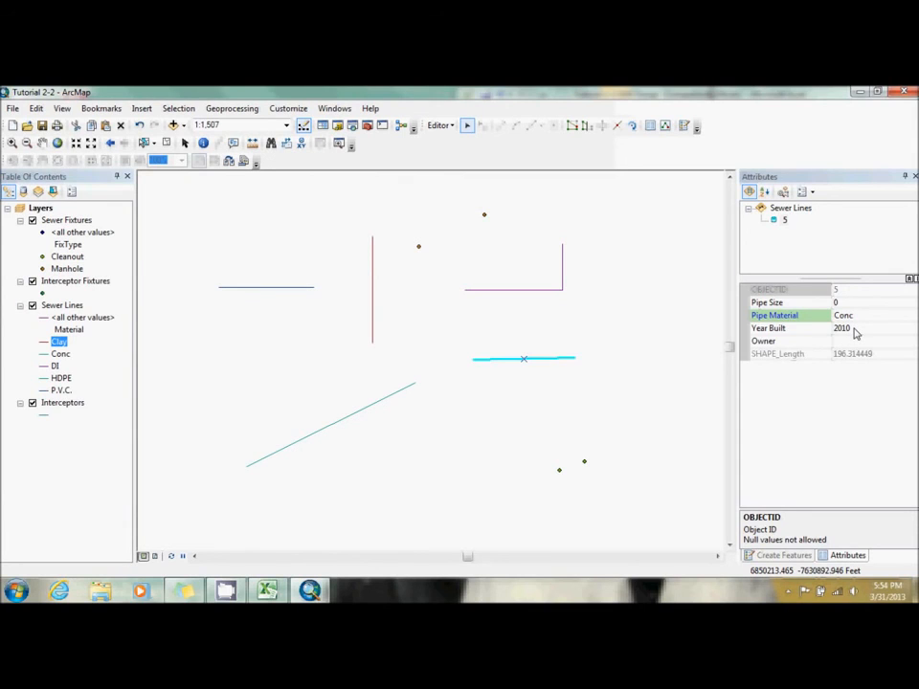
Step: Inspect the attributes of the DI, Clay, HDPE and P.V.C. sewer lines in ArcMap for their subtype default values
left_click(550, 293)
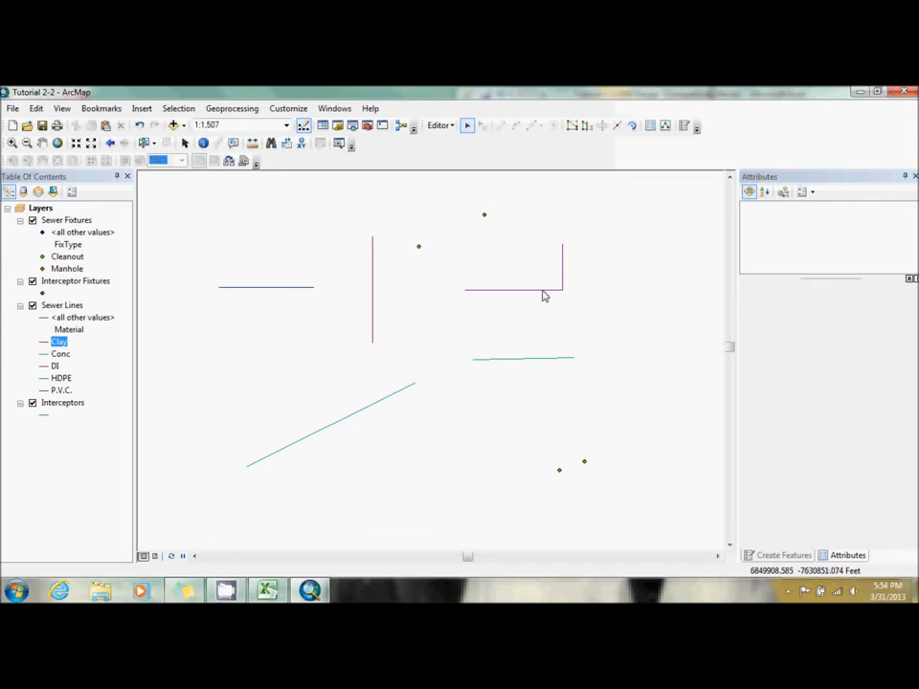
left_click(542, 293)
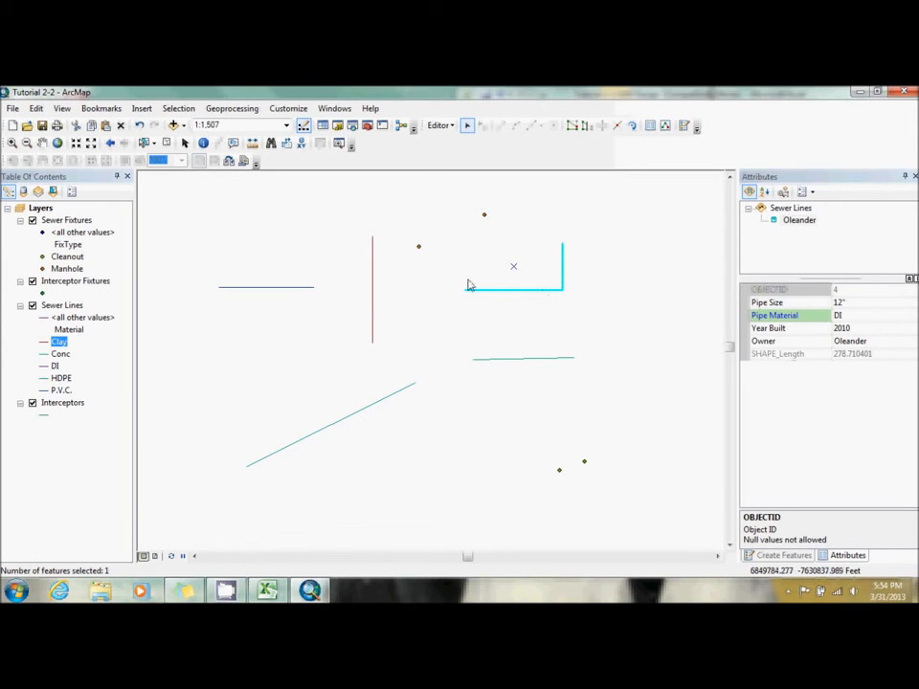
left_click(374, 305)
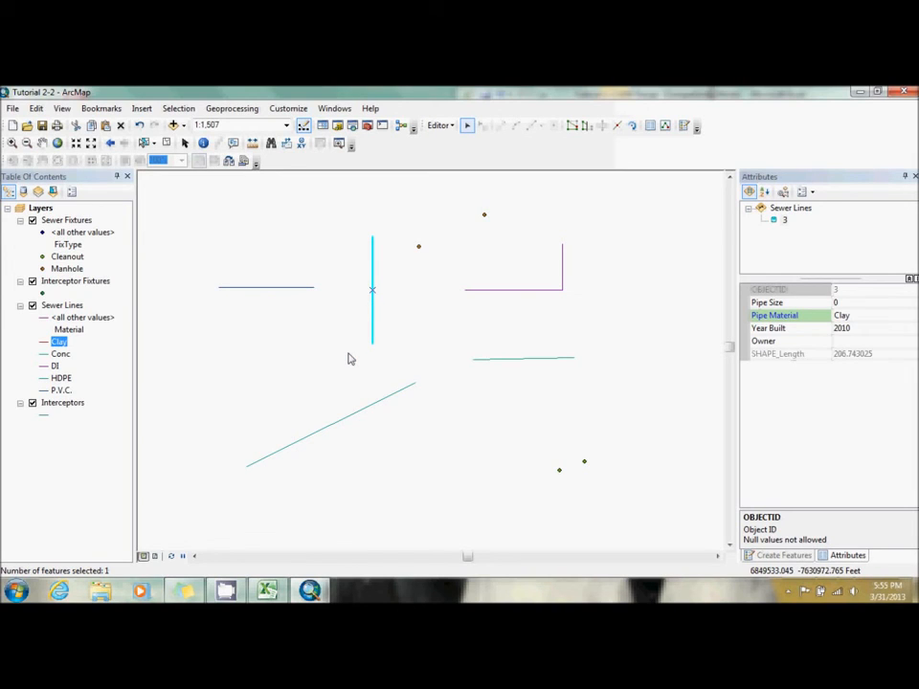
left_click(352, 414)
left_click(275, 291)
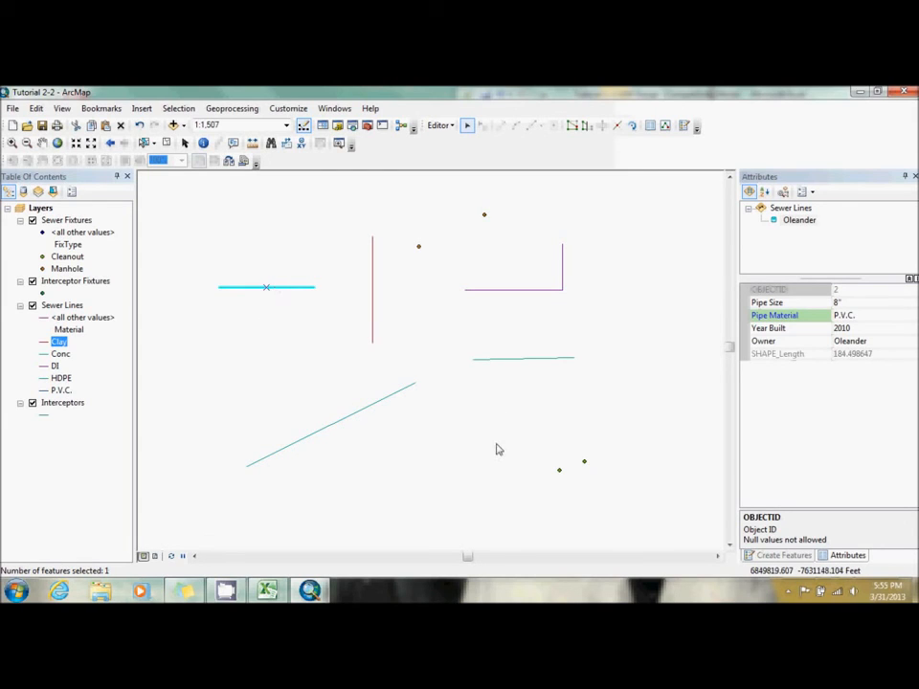